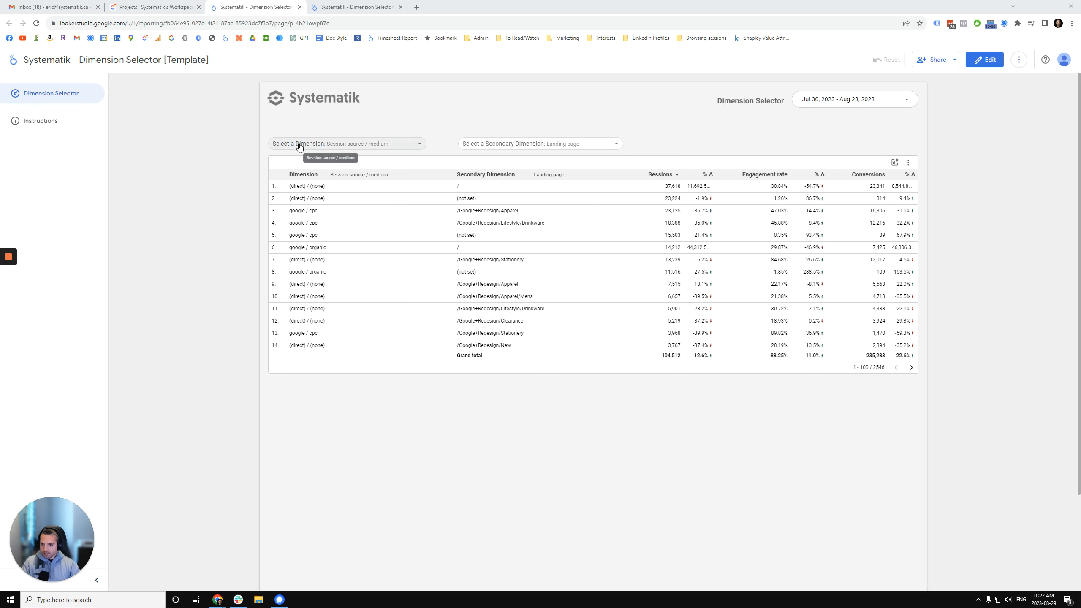
# - Review the options of both dimension selectors in the template report and switch the table's secondary dimension to Session campaign
pyautogui.click(410, 147)
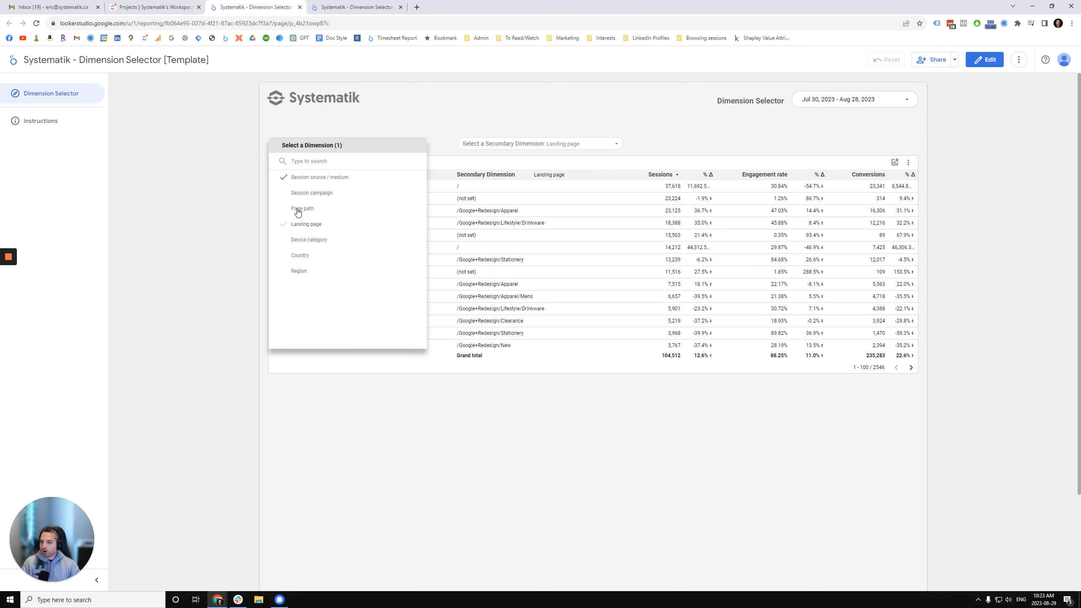
pyautogui.click(639, 132)
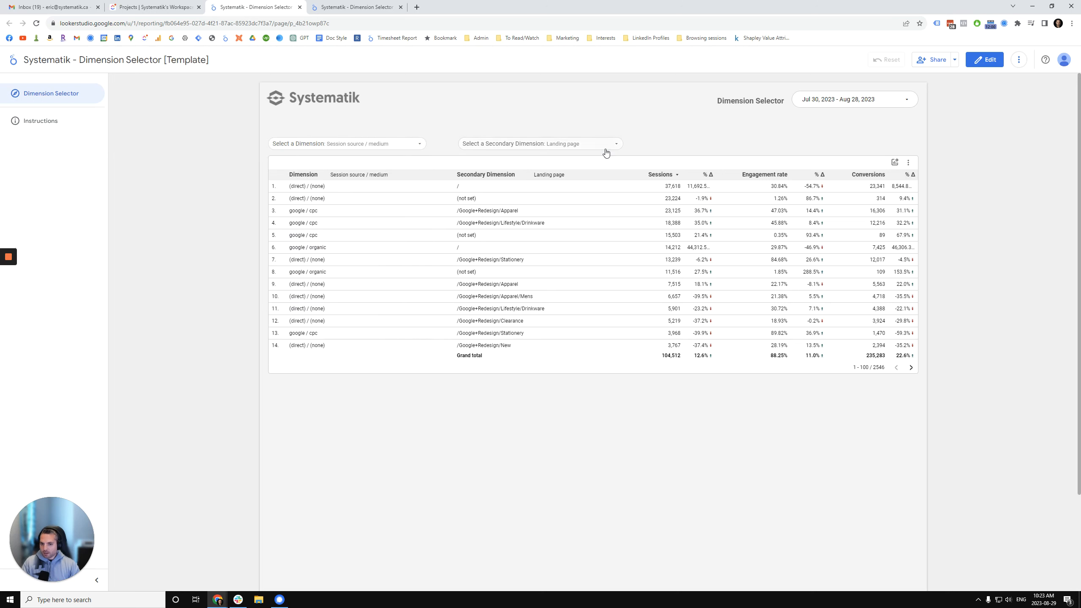
pyautogui.click(615, 147)
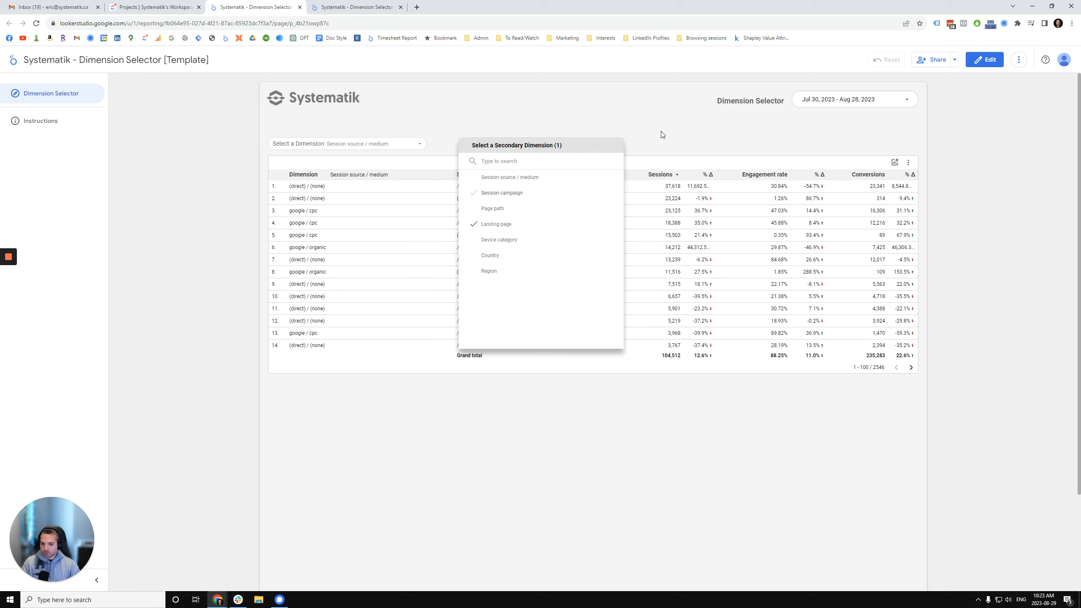
pyautogui.click(626, 164)
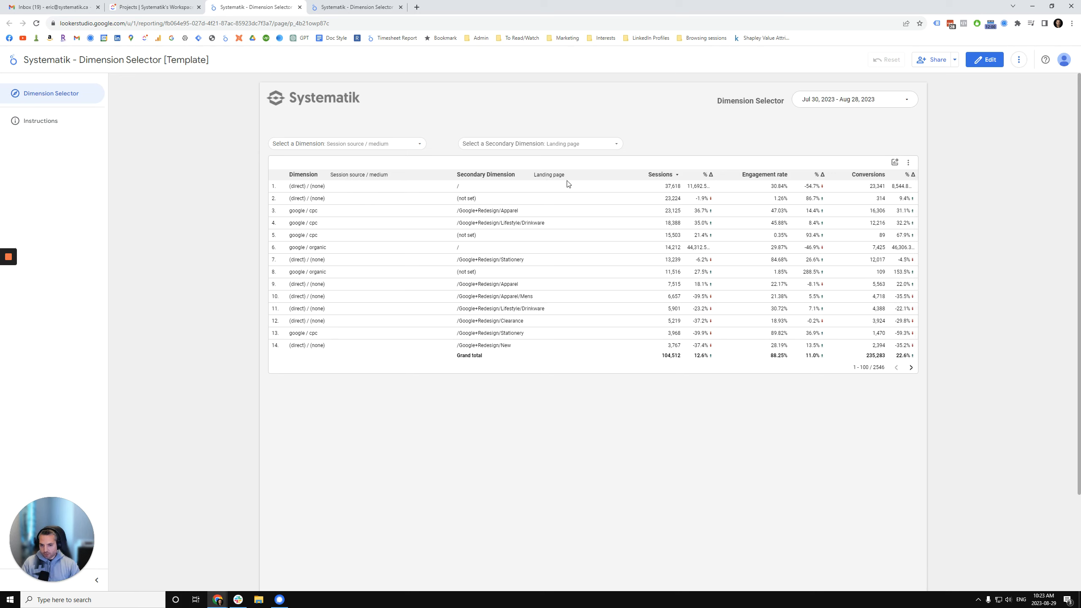
pyautogui.click(610, 147)
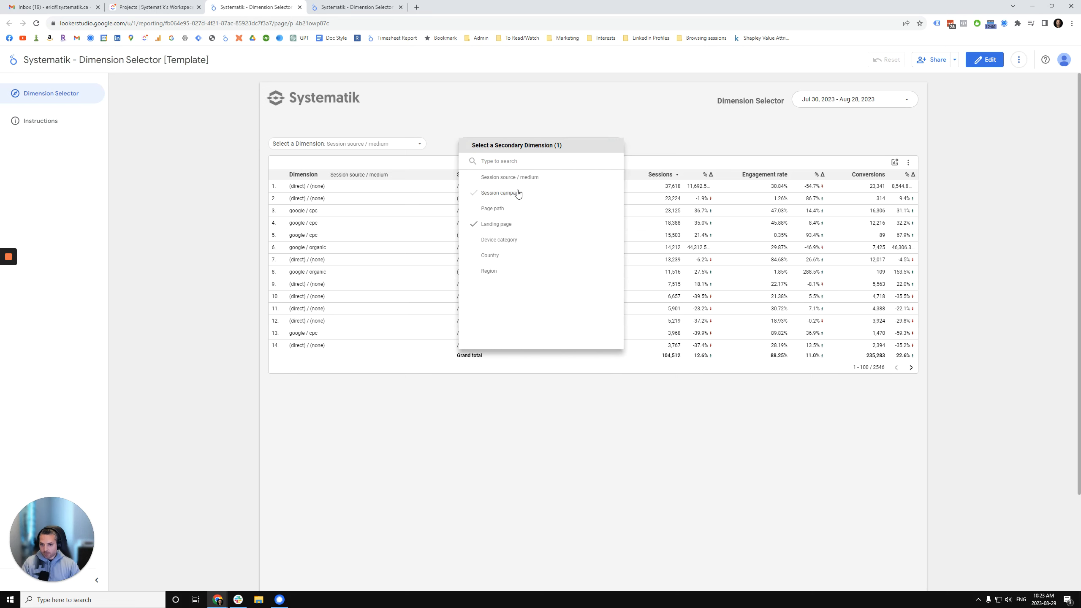
pyautogui.click(502, 193)
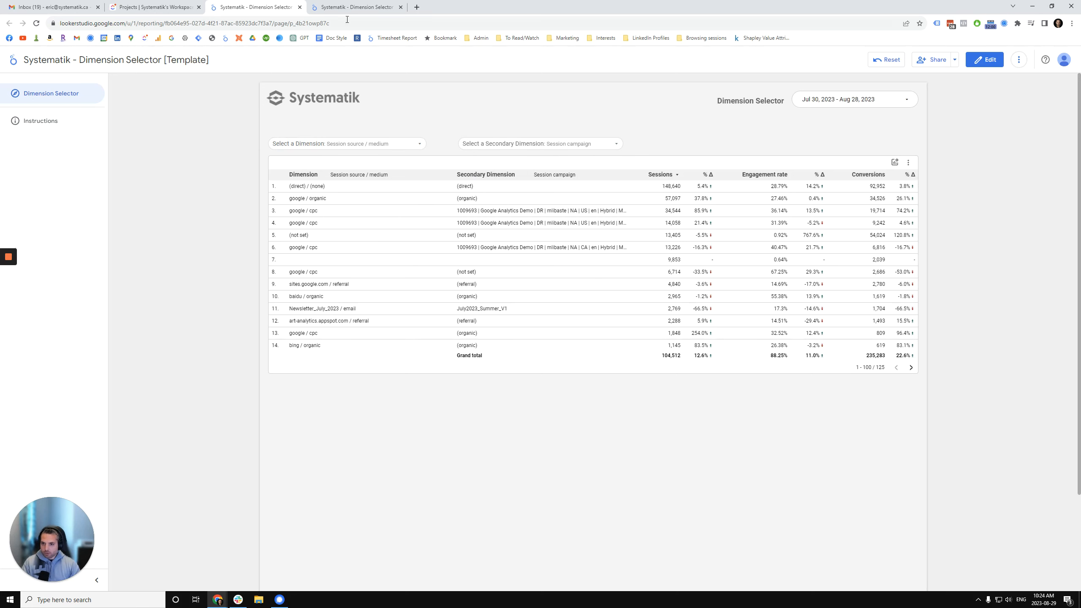
# - Switch to the Dimension Selector [Demo] report and close the [Template] report
pyautogui.click(356, 7)
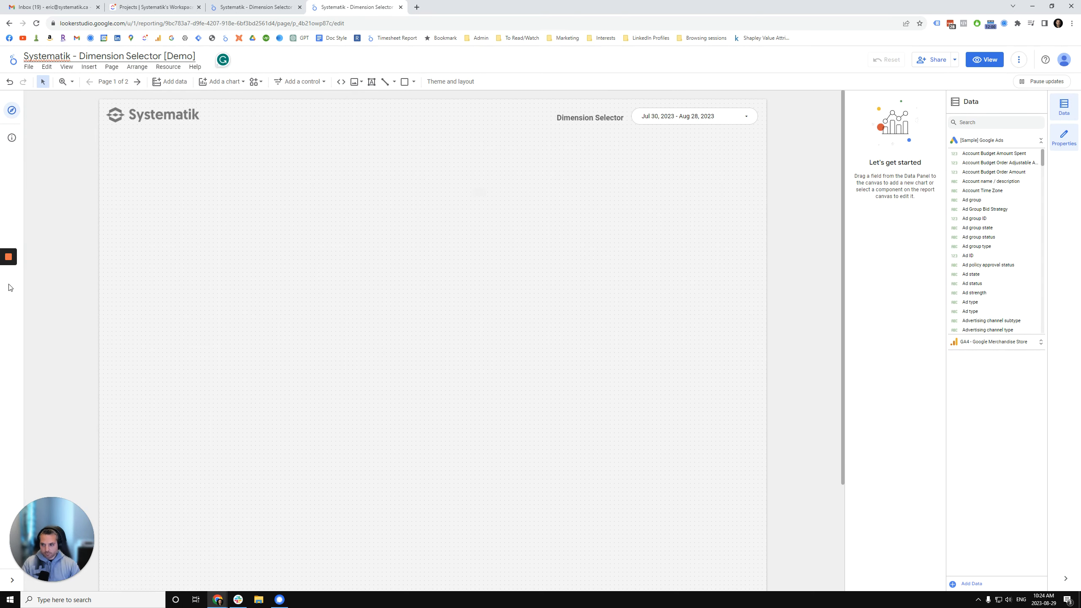
pyautogui.moveTo(8, 294)
pyautogui.hotkey('ctrl', 'w')
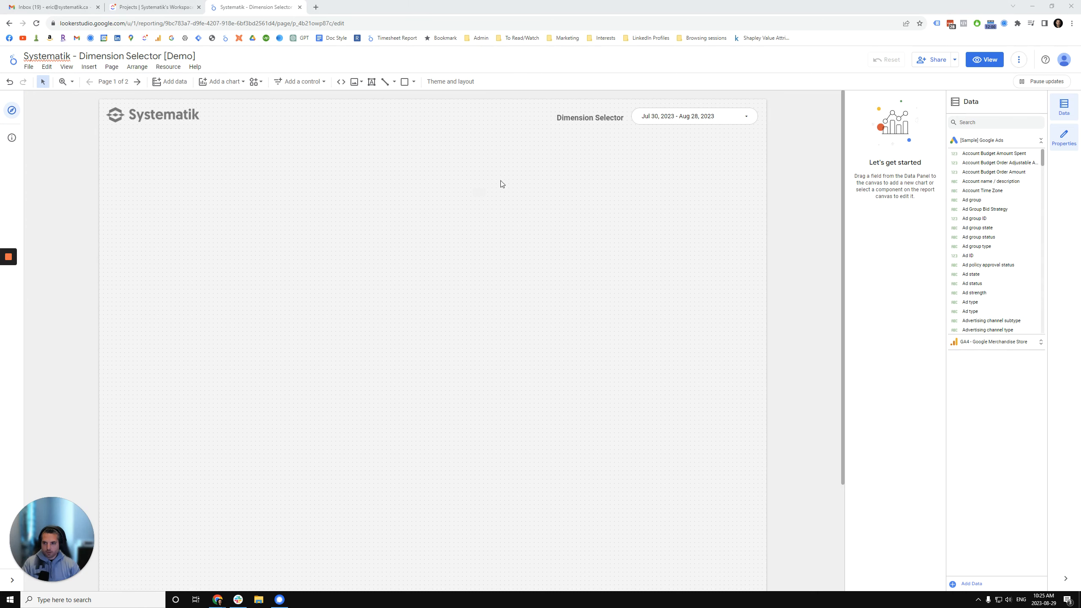
# - Open the report's embedded GA4 - Google Merchandise Store data source for editing
pyautogui.click(168, 66)
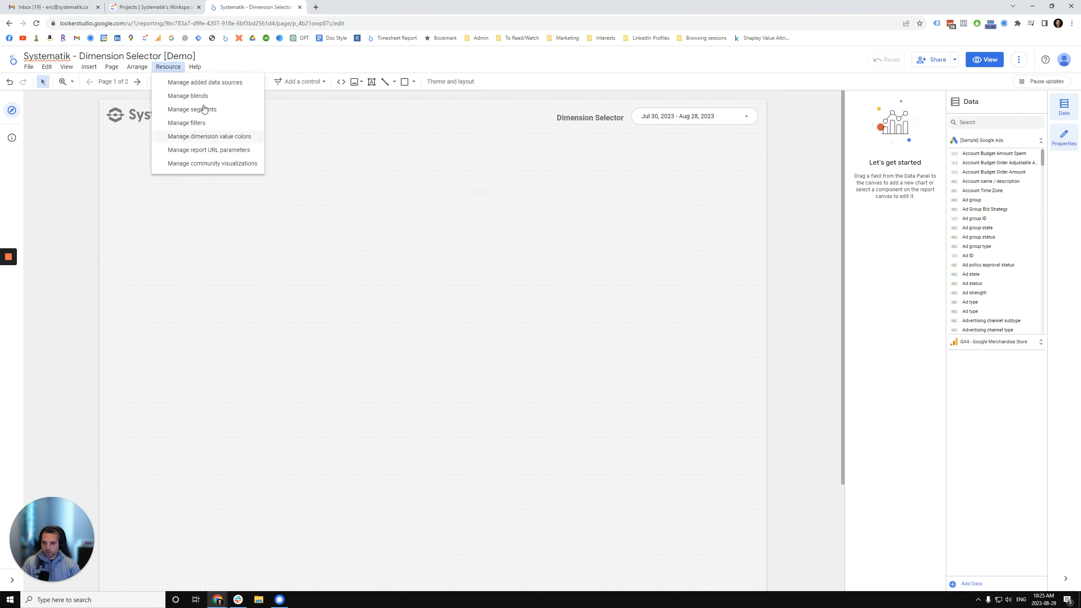
pyautogui.click(202, 85)
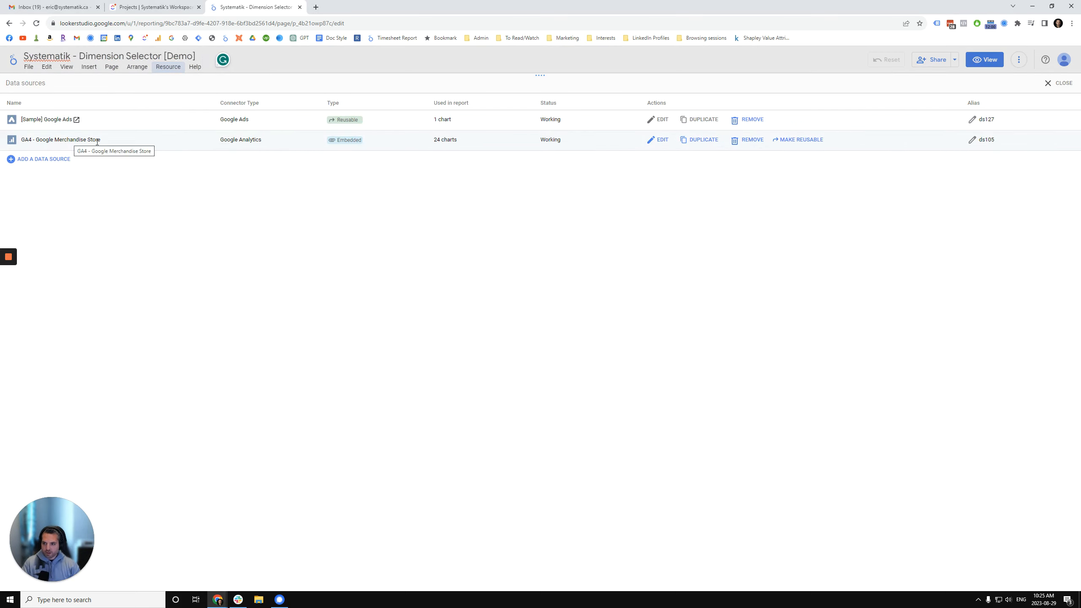
pyautogui.click(659, 142)
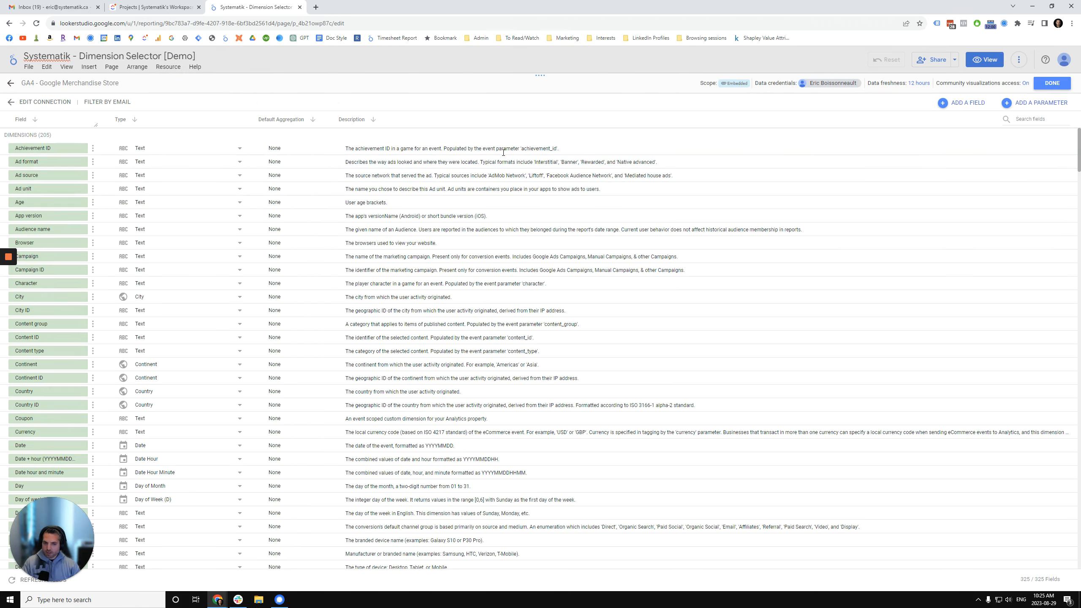
# - Add a parameter named "Select a Dimension" with the Text data type, restricted to a list of values
pyautogui.click(1048, 108)
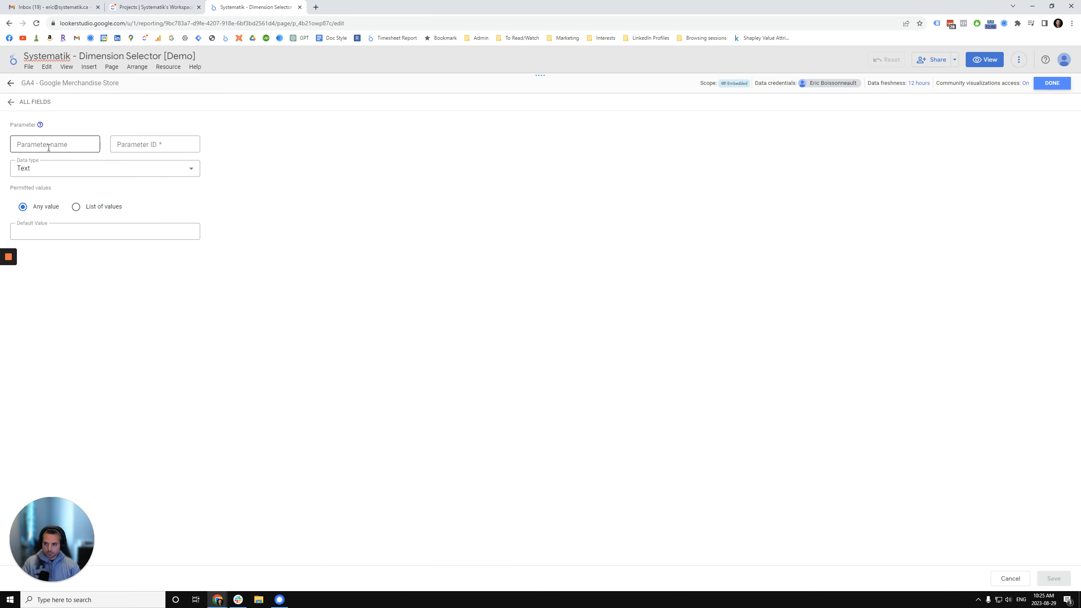
pyautogui.click(49, 148)
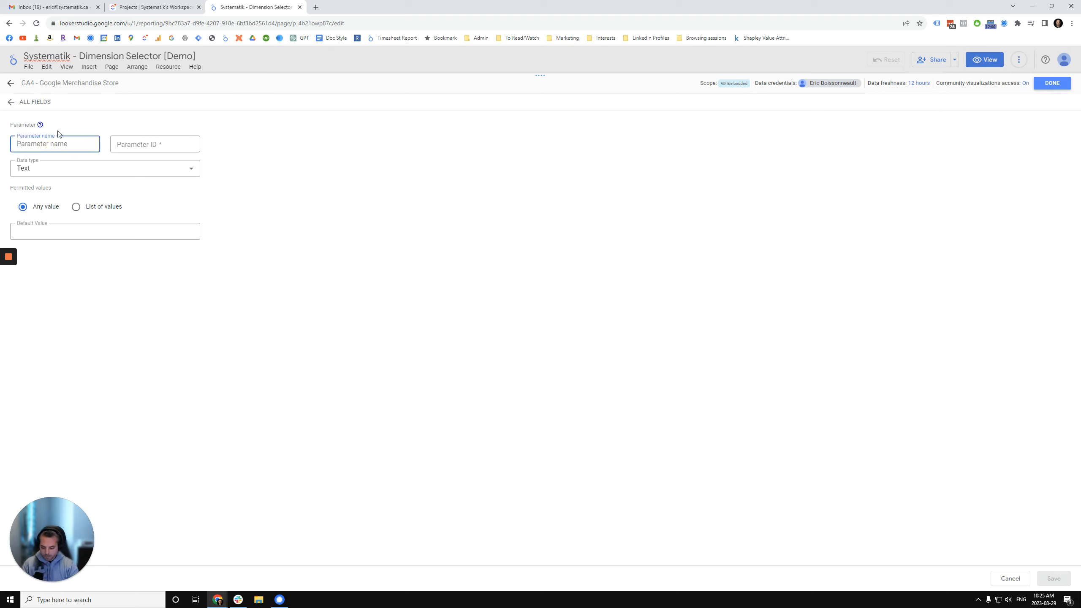
pyautogui.write('Select a ')
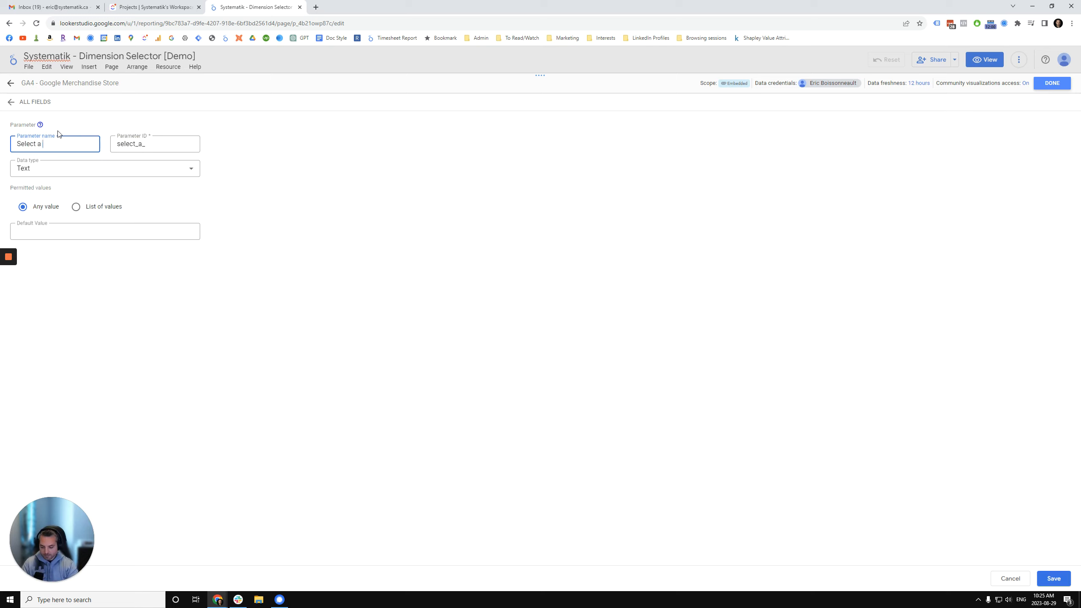
pyautogui.write('Dimension')
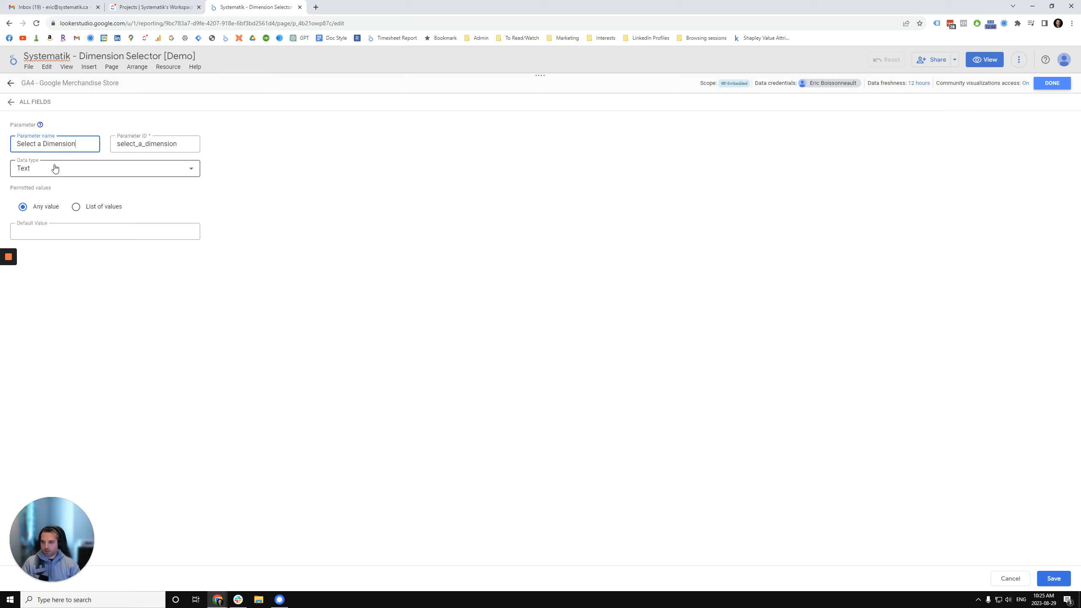
pyautogui.click(97, 174)
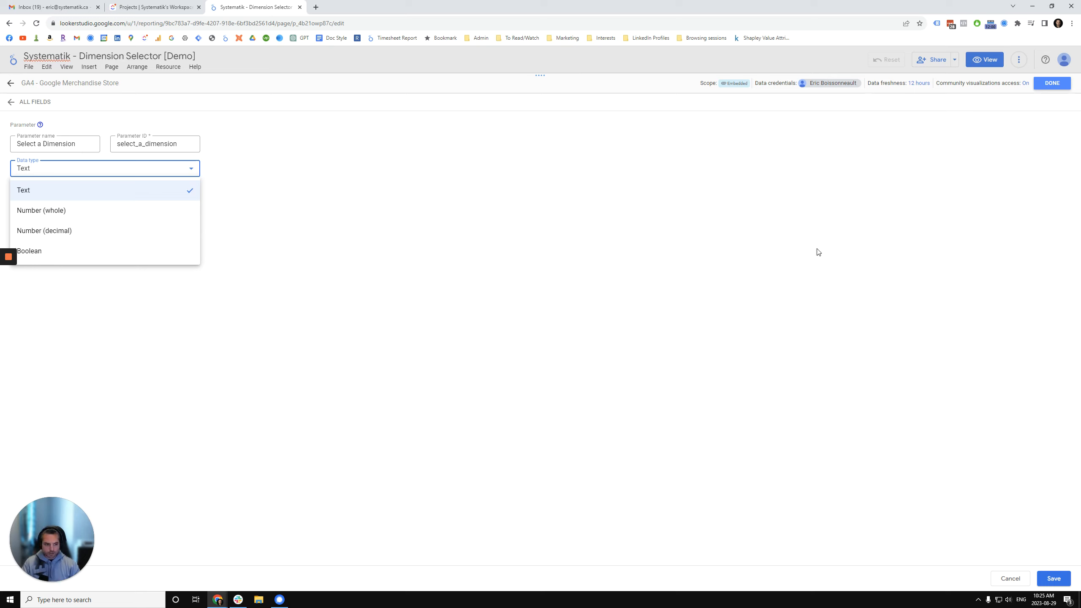
pyautogui.click(477, 264)
pyautogui.click(77, 206)
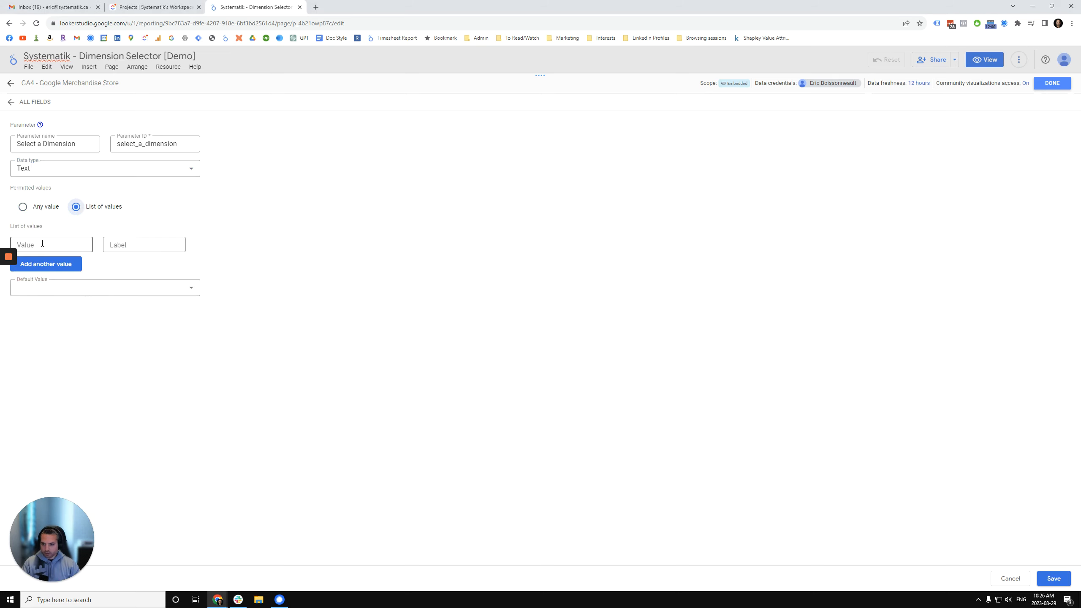
# - Enter "Session source / medium" and "Session campaign" as the parameter's first two permitted values
pyautogui.click(59, 241)
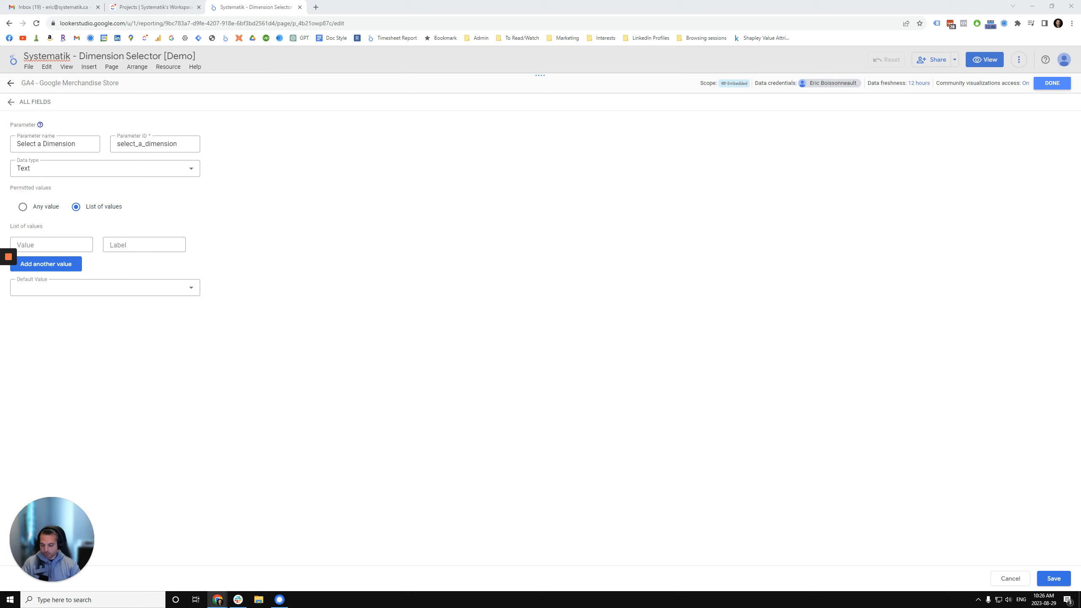
pyautogui.click(62, 244)
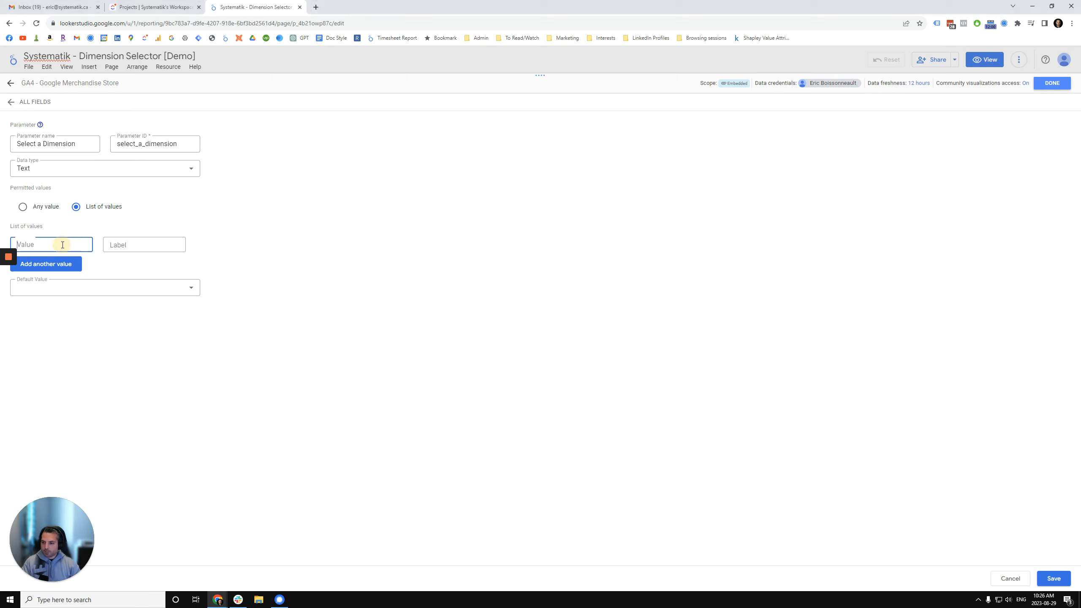
pyautogui.write('Session source / medium')
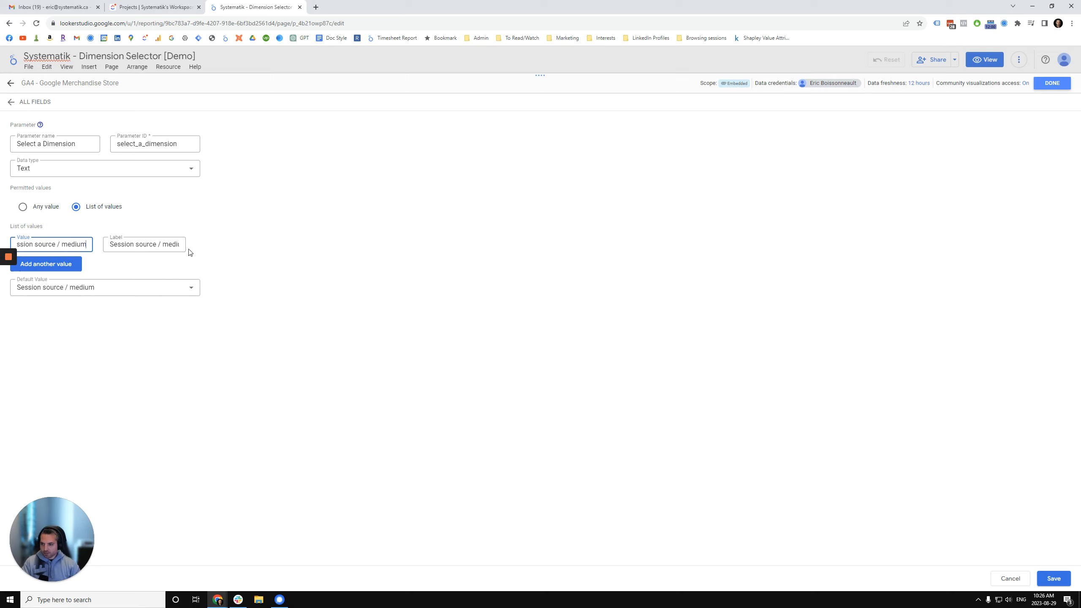
pyautogui.click(64, 264)
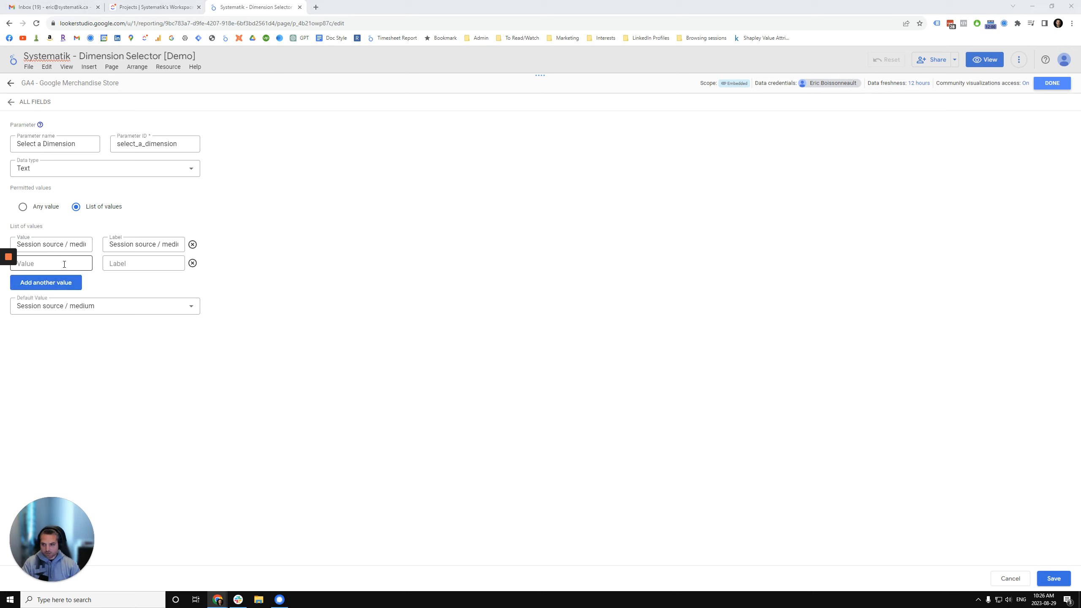
pyautogui.click(51, 263)
pyautogui.write('Session campaign')
# - Add "Page path" and "Landing page" to the parameter's list of permitted values
pyautogui.click(46, 283)
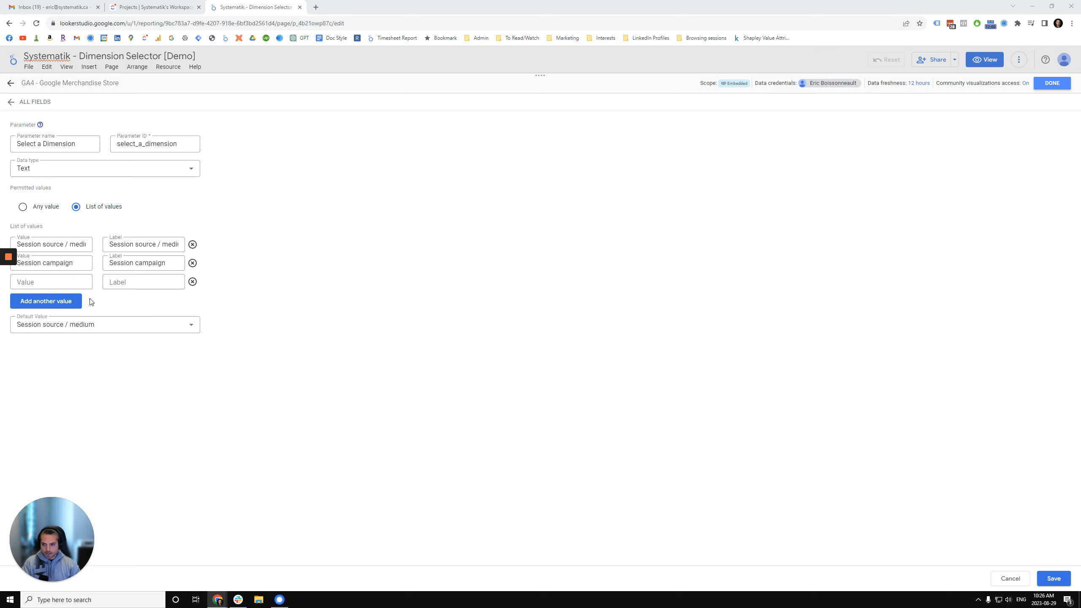
pyautogui.click(51, 282)
pyautogui.write('Page path')
pyautogui.click(52, 286)
pyautogui.click(56, 301)
pyautogui.write('Landing page')
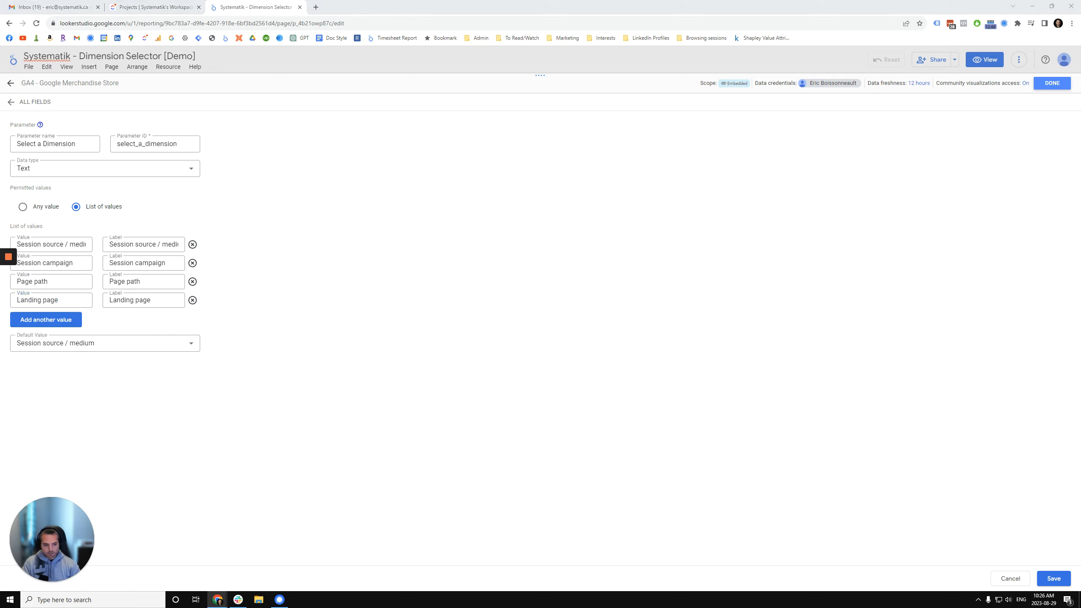
# - Add "Device category", "Country" and "Region" to the permitted values, then save the parameter and return to the list of all fields
pyautogui.click(54, 320)
pyautogui.write('Device category')
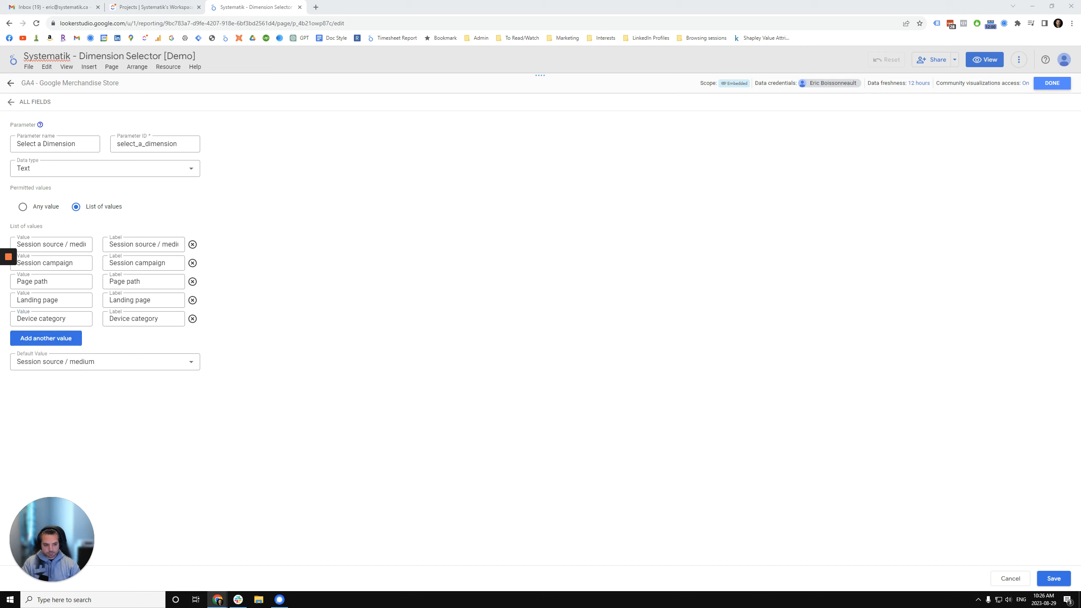
pyautogui.click(53, 338)
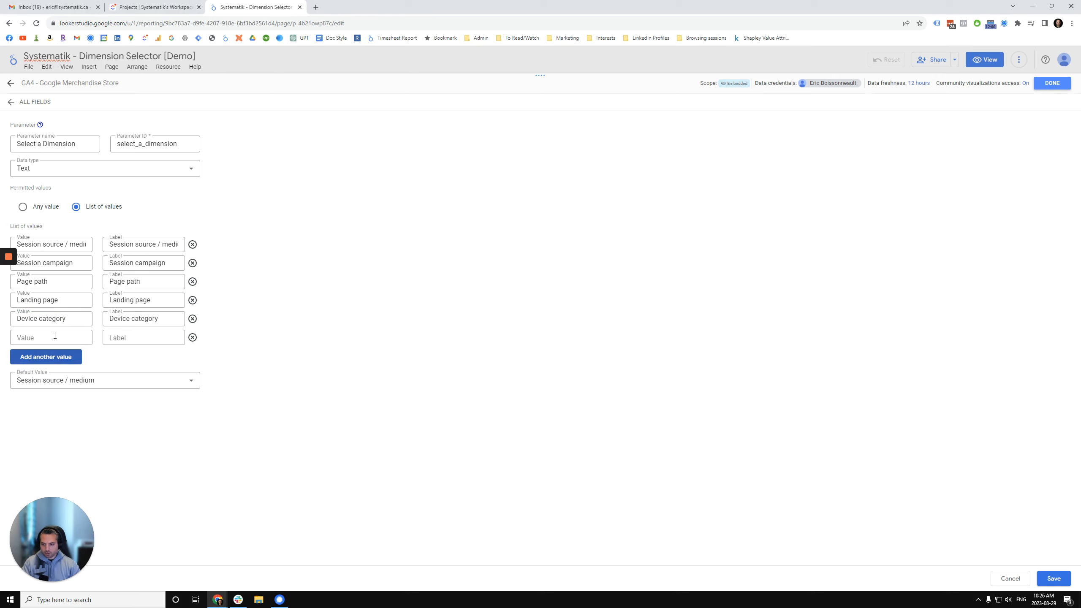
pyautogui.write('Country')
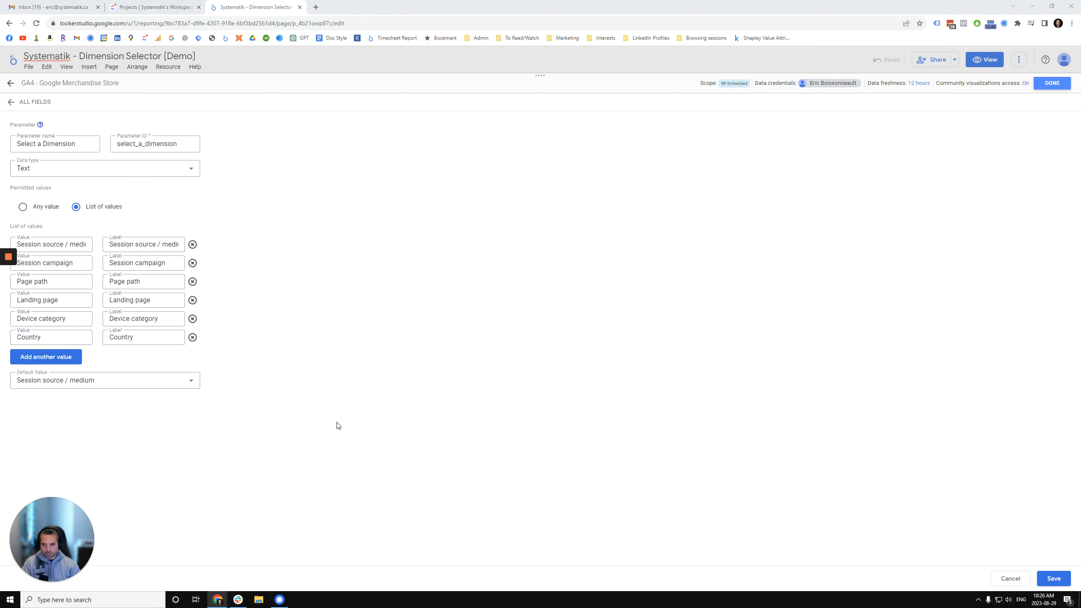
pyautogui.click(63, 357)
pyautogui.write('Region')
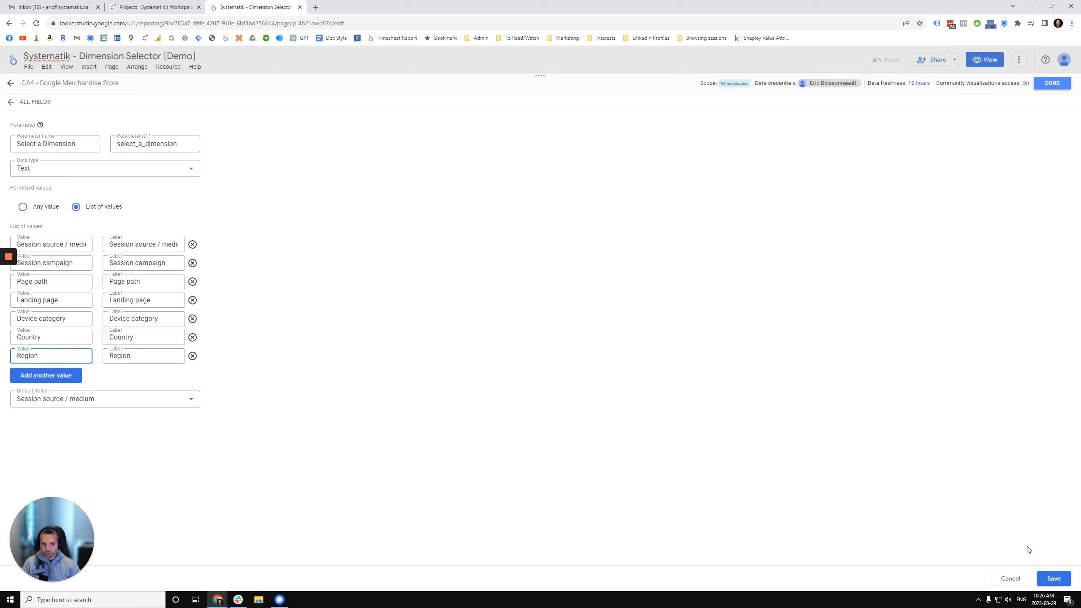
pyautogui.click(1053, 579)
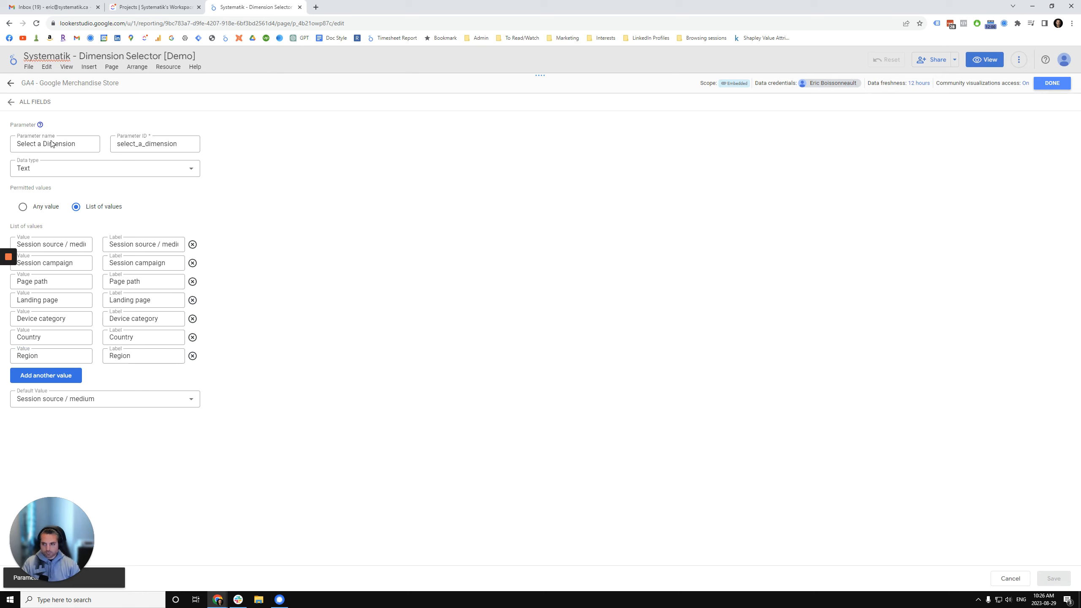
pyautogui.click(15, 107)
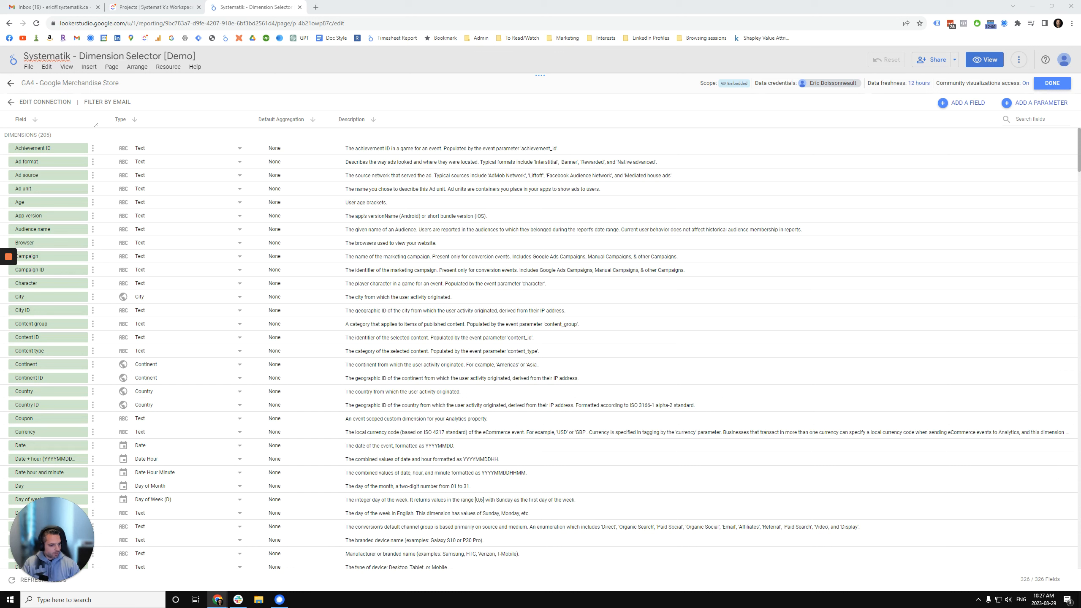
# - Add a calculated field to the data source and name it "Select a Dimension Parameter"
pyautogui.moveTo(4, 291)
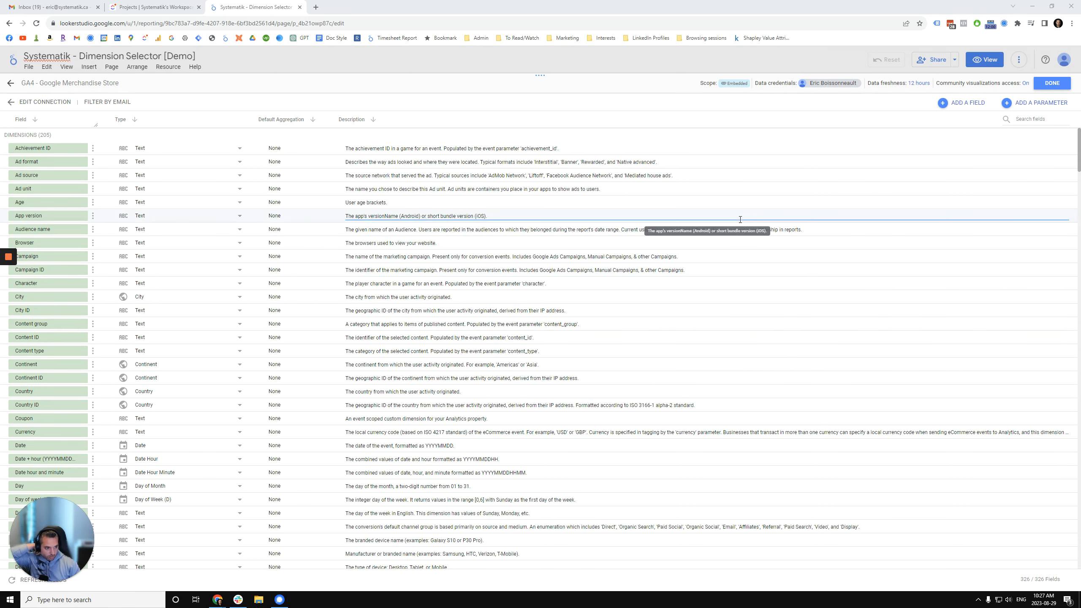
pyautogui.click(970, 104)
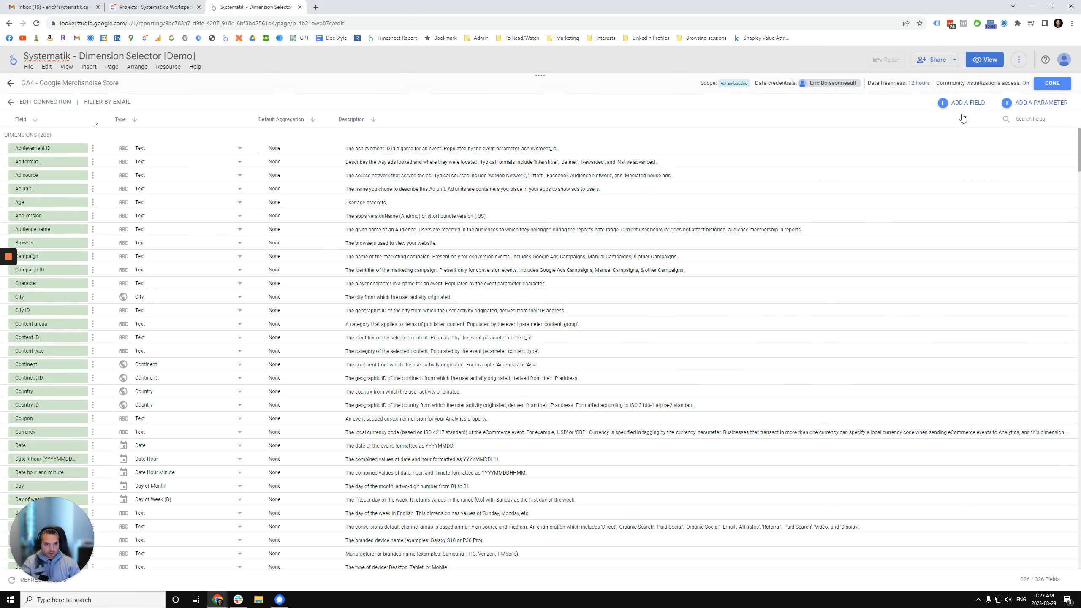
pyautogui.click(214, 135)
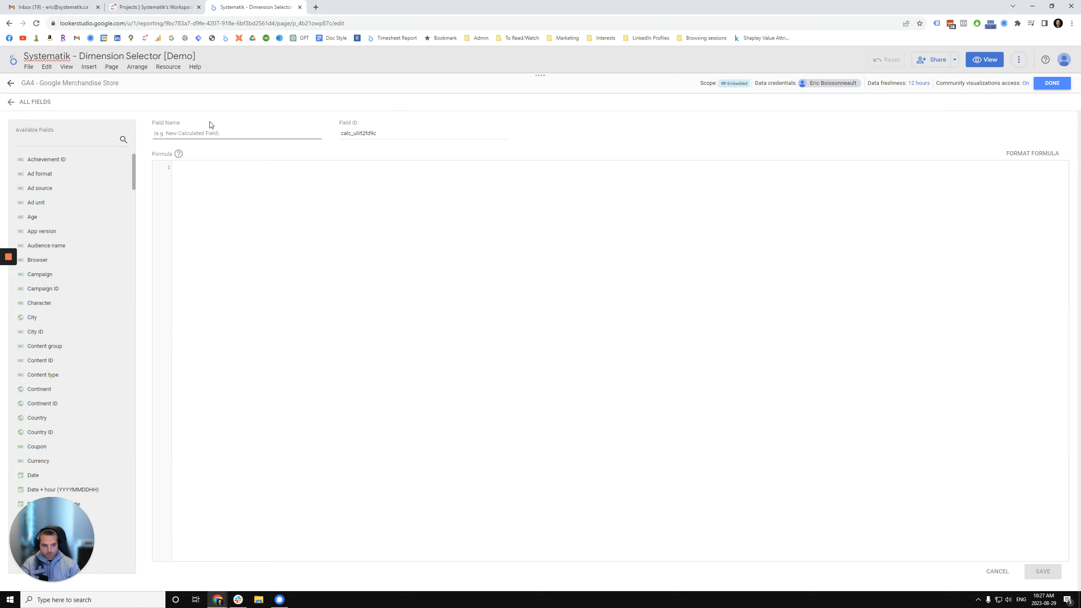
pyautogui.write('Select a Dime')
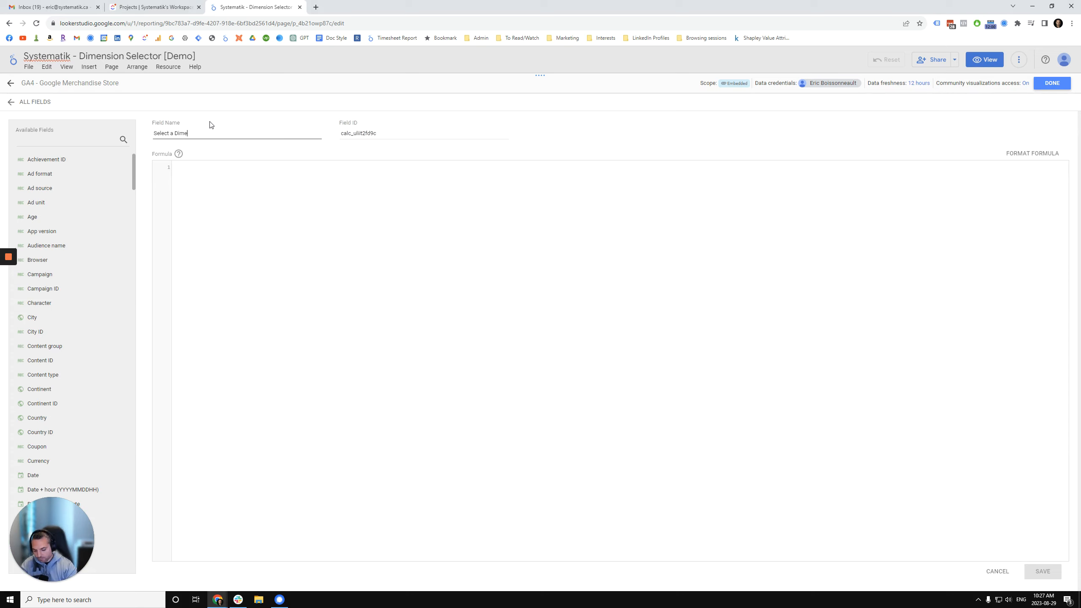
pyautogui.write('nsion Parameter')
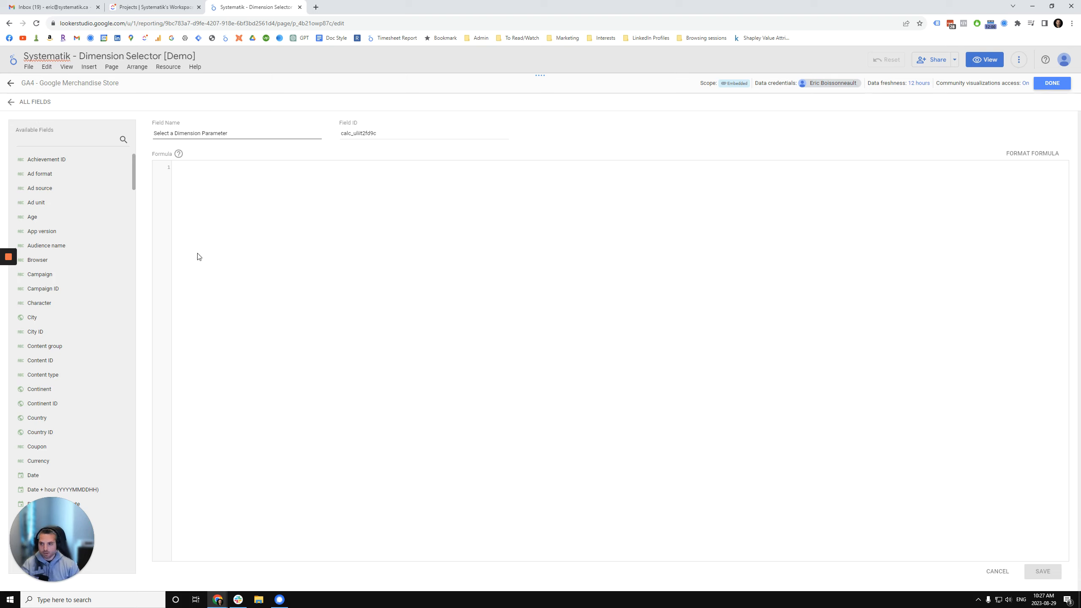
pyautogui.click(259, 176)
pyautogui.click(121, 139)
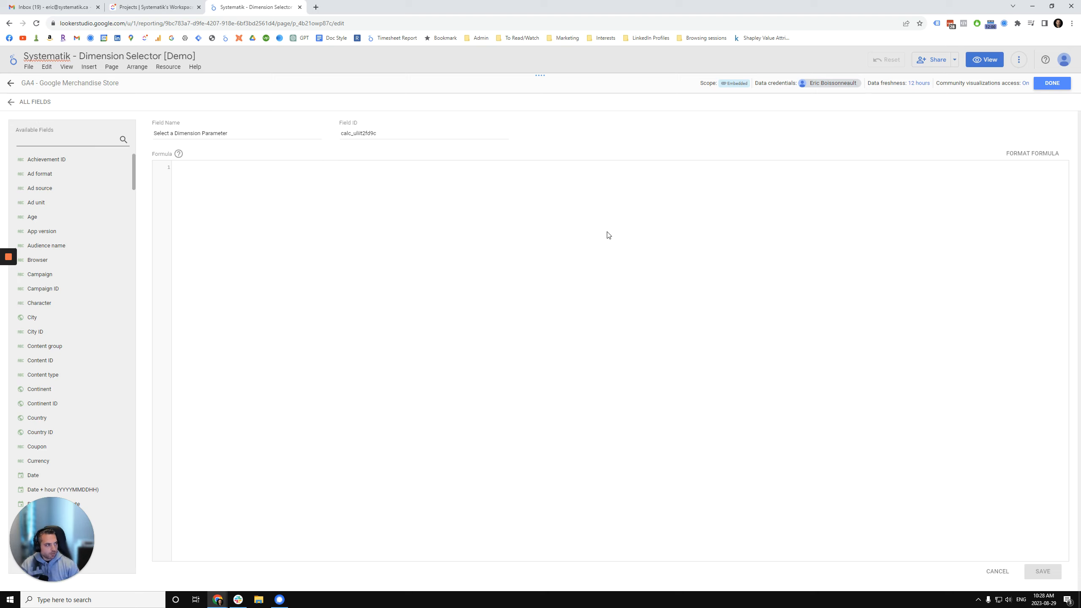
pyautogui.moveTo(9, 257)
pyautogui.click(9, 290)
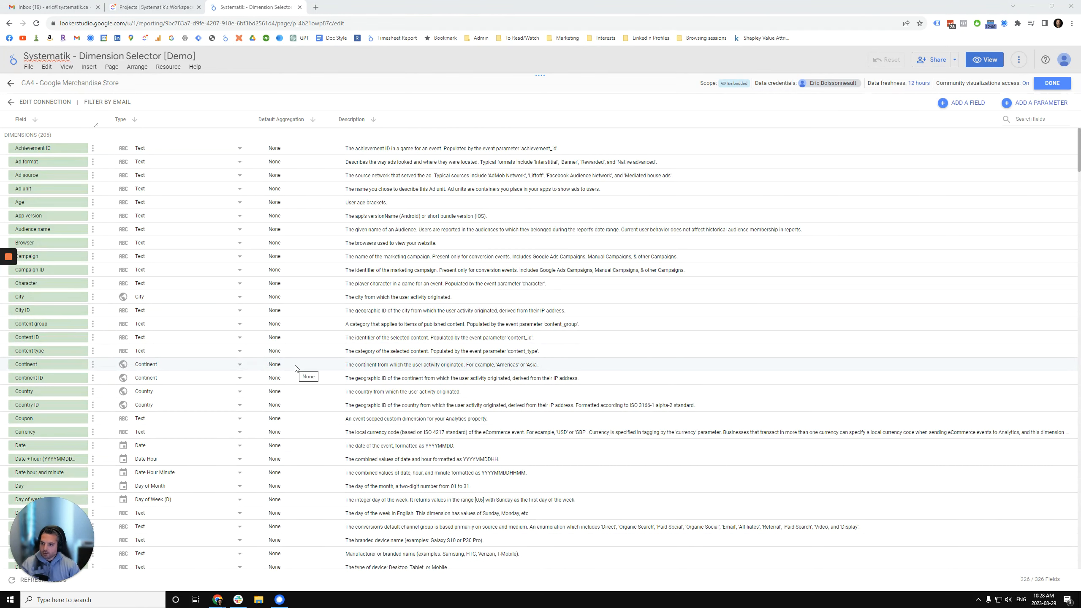
# - Add a new calculated field to the GA4 data source and name it "Select a Dimension Parameter"
pyautogui.click(968, 104)
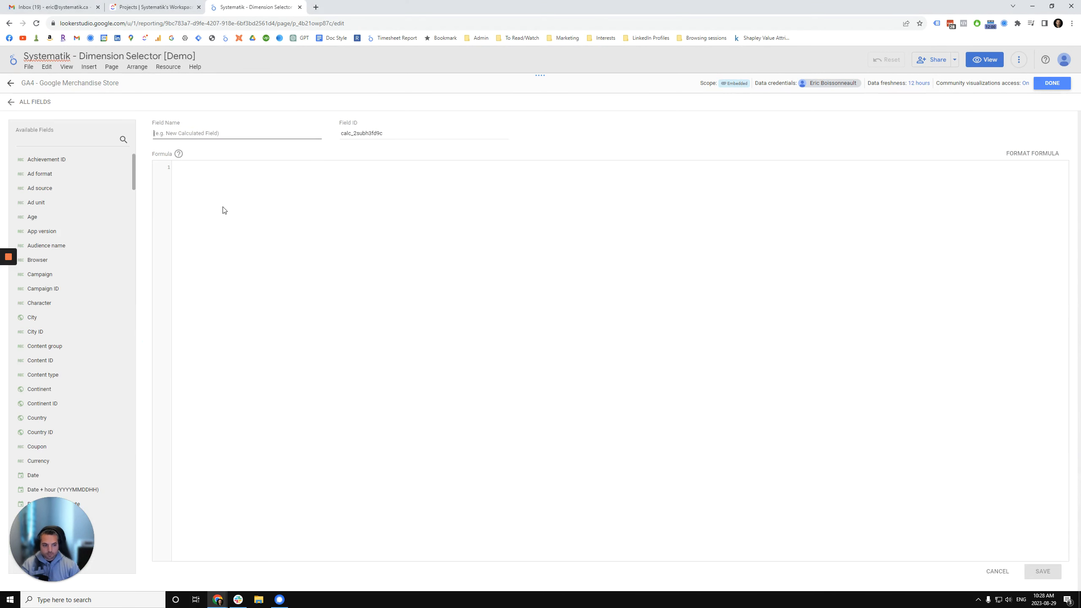
pyautogui.write('Select')
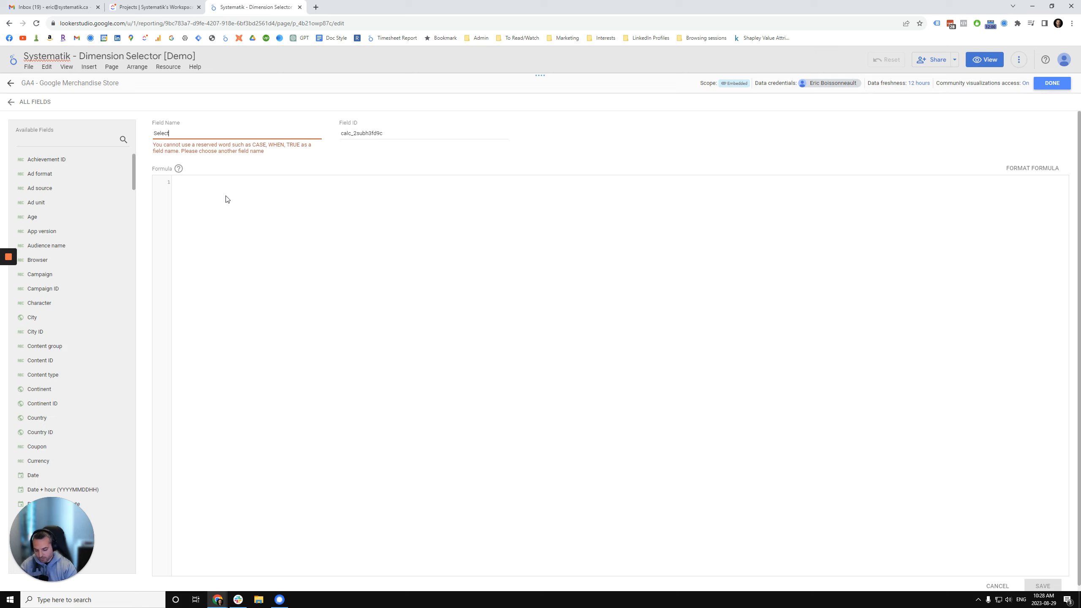
pyautogui.write(' a Dimension')
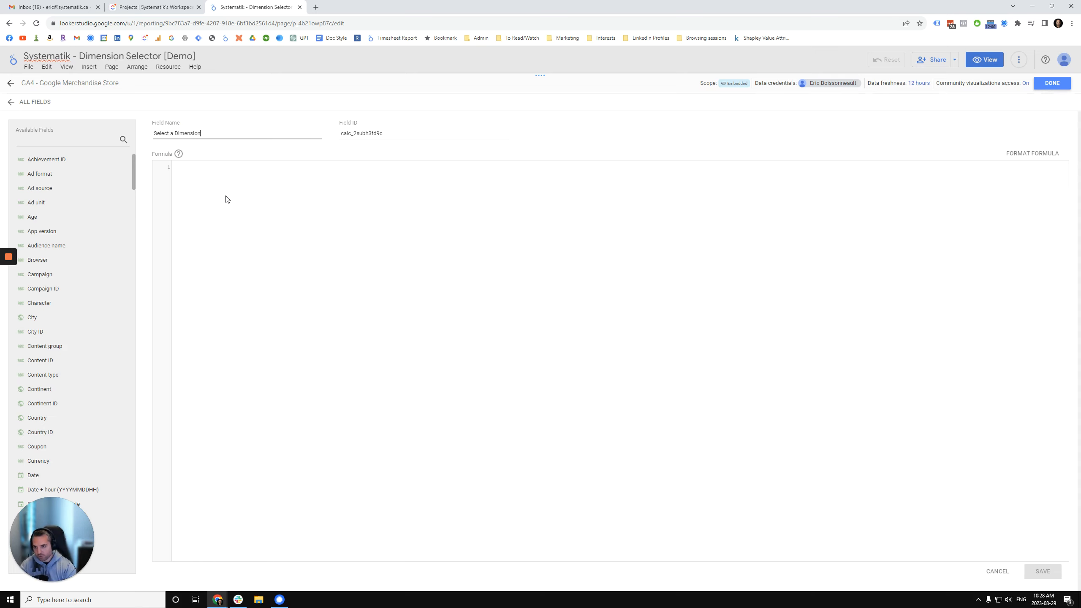
pyautogui.write(' Parameter')
# - Use the "Select a Dimension" parameter as the field's formula, save the field and return to the list of all fields
pyautogui.click(230, 188)
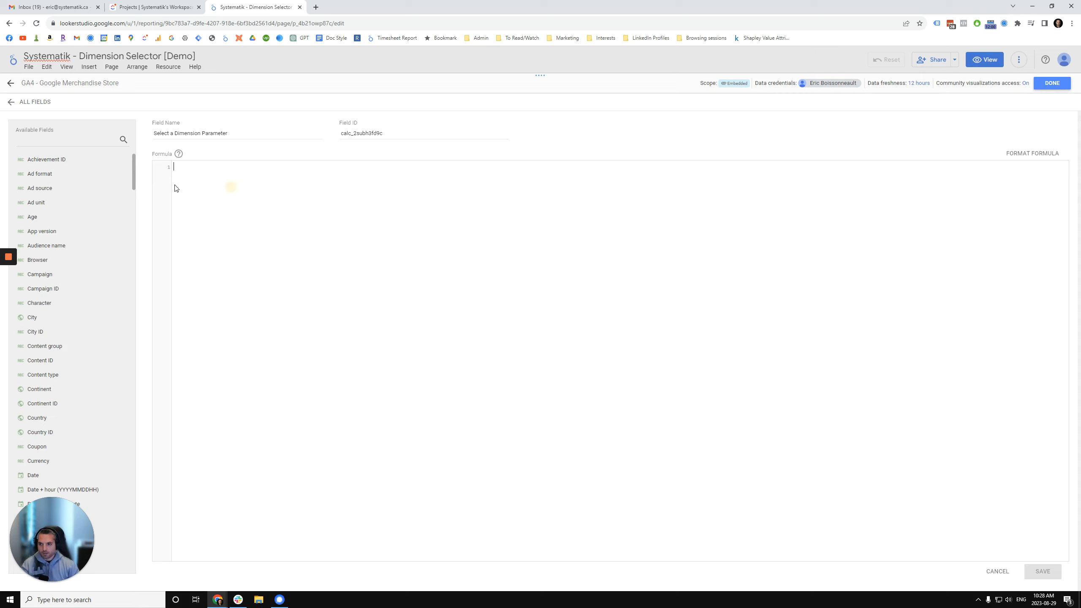
pyautogui.click(101, 140)
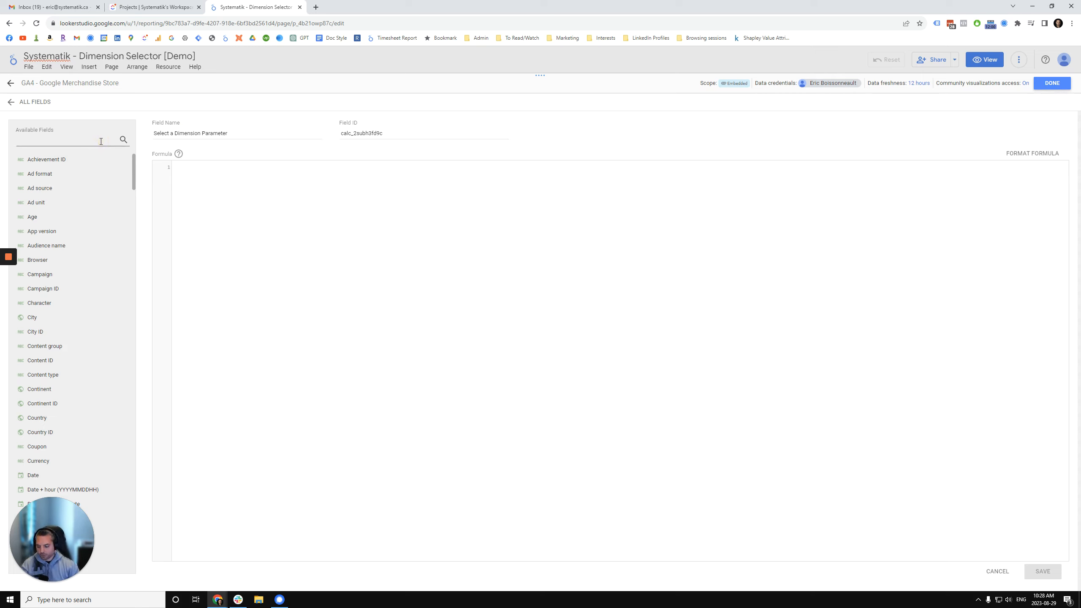
pyautogui.write('selec')
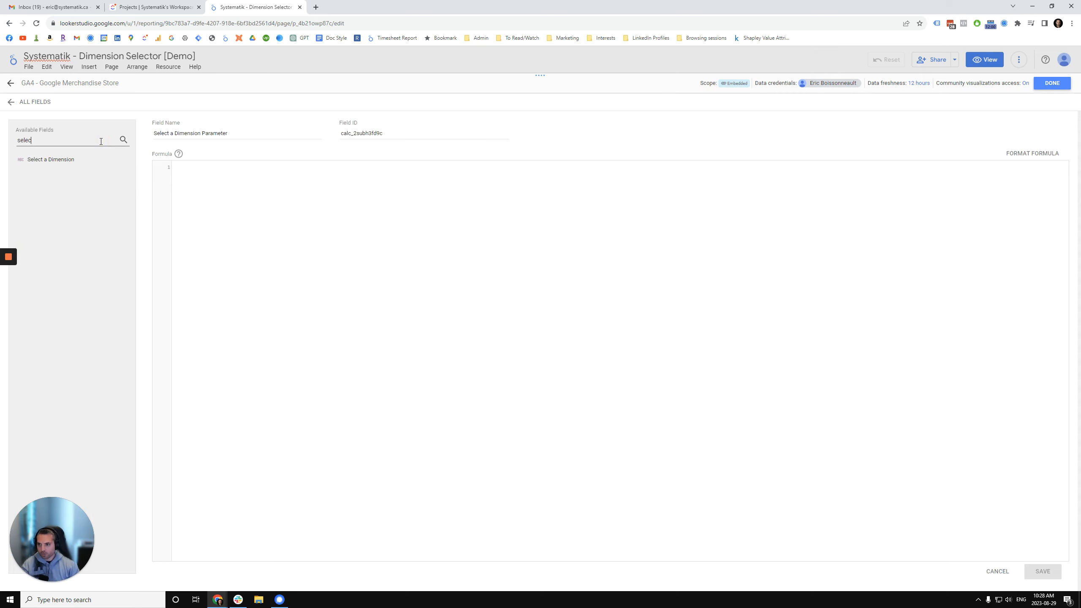
pyautogui.click(53, 159)
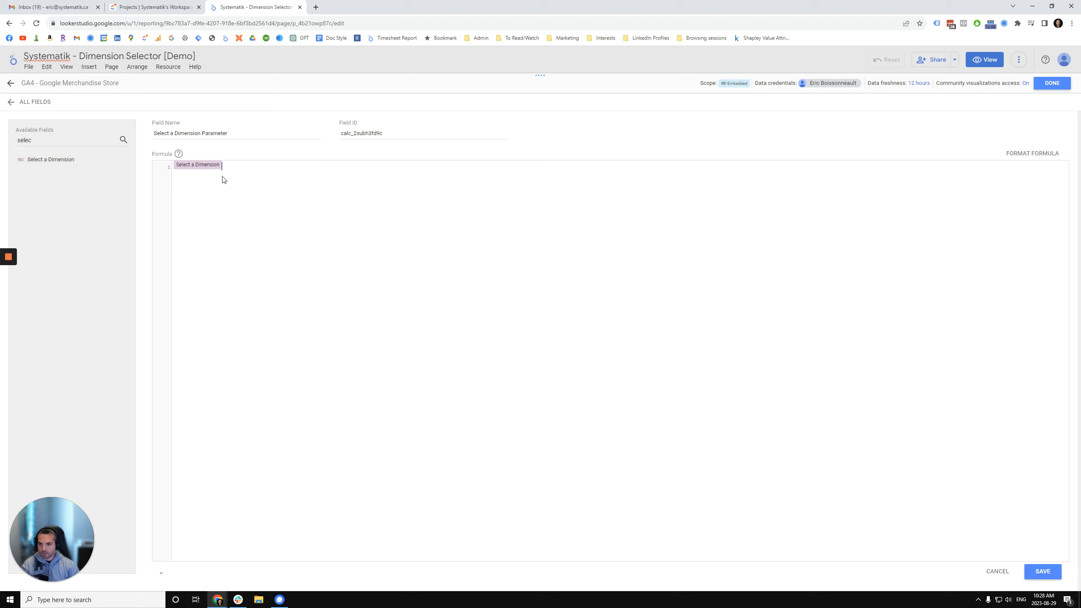
pyautogui.click(1043, 572)
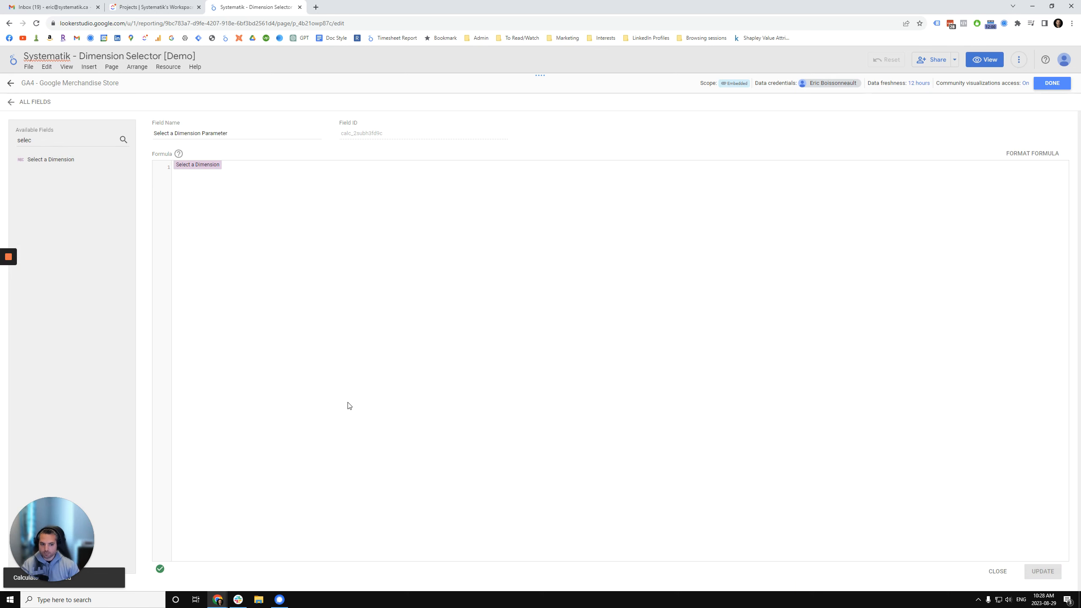
pyautogui.click(30, 102)
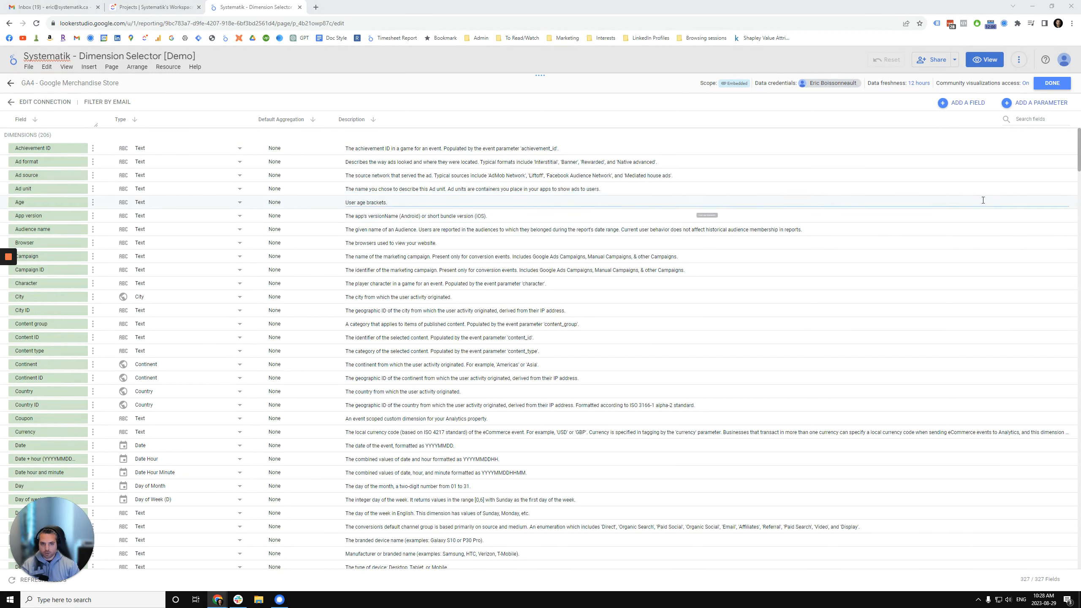
# - Add another calculated field to the data source and name it "Dimension"
pyautogui.click(966, 104)
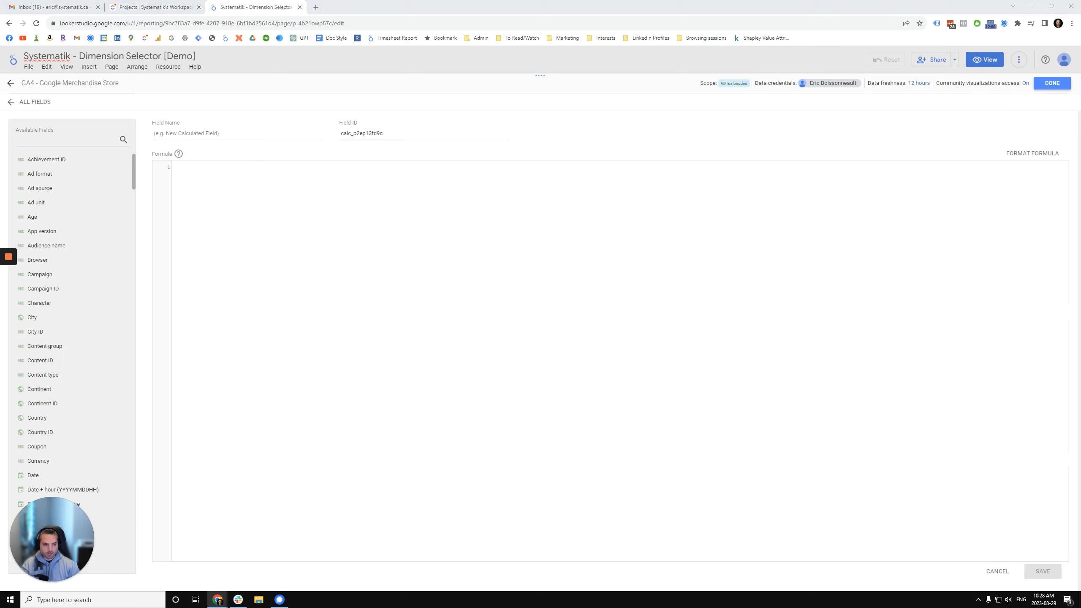
pyautogui.click(182, 133)
pyautogui.write('Dimen')
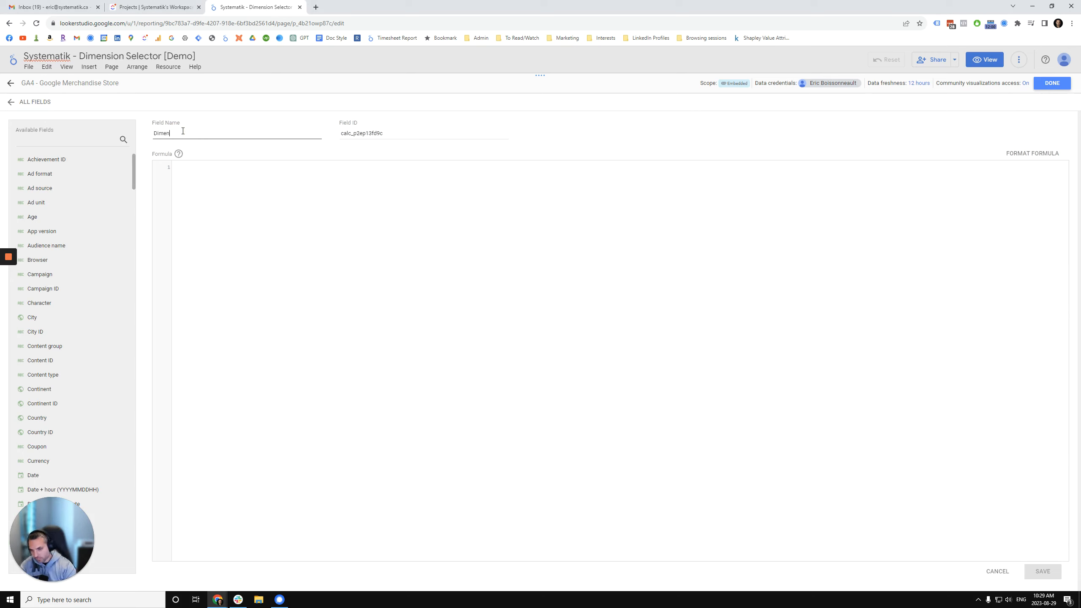
pyautogui.write('sion')
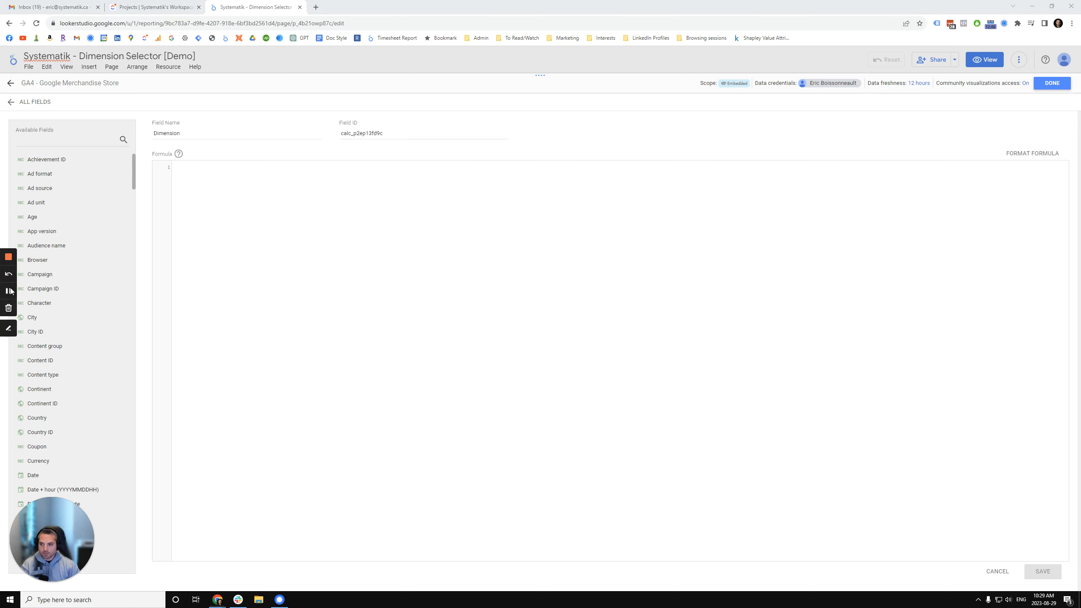
# - Enter a CASE formula returning the dimension matching each "Select a Dimension Parameter" value, with "-" otherwise, then save and return to the field list
pyautogui.click(284, 213)
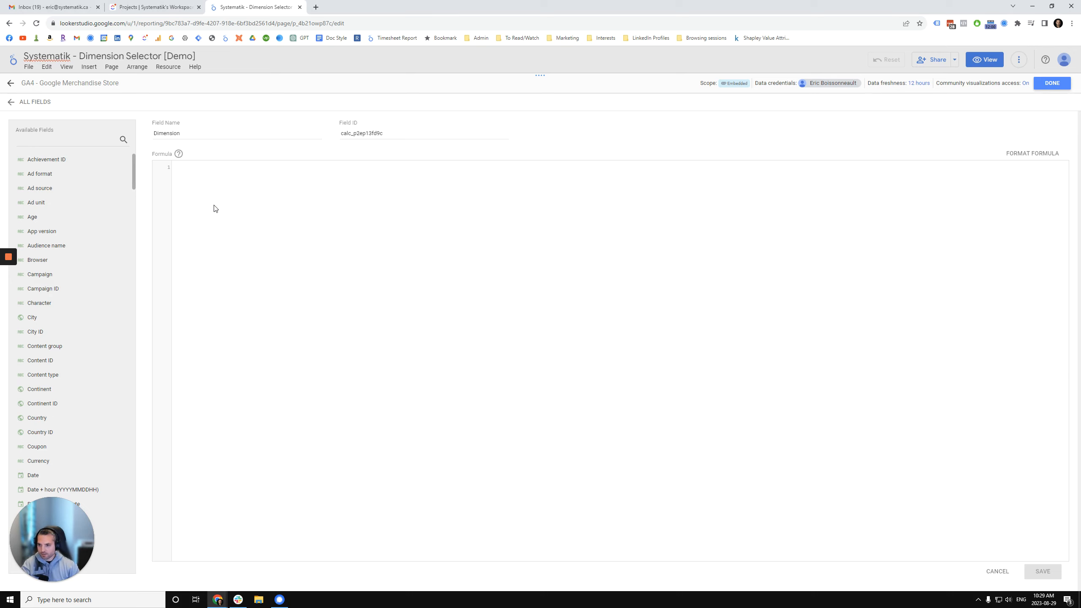
pyautogui.hotkey('ctrl', 'v')
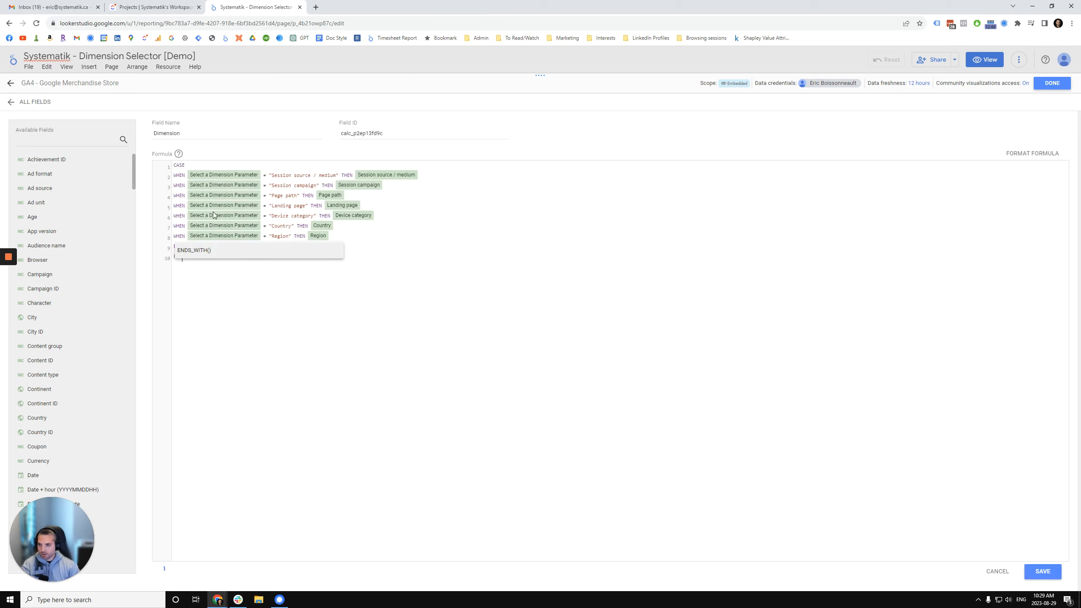
pyautogui.click(258, 303)
pyautogui.click(297, 216)
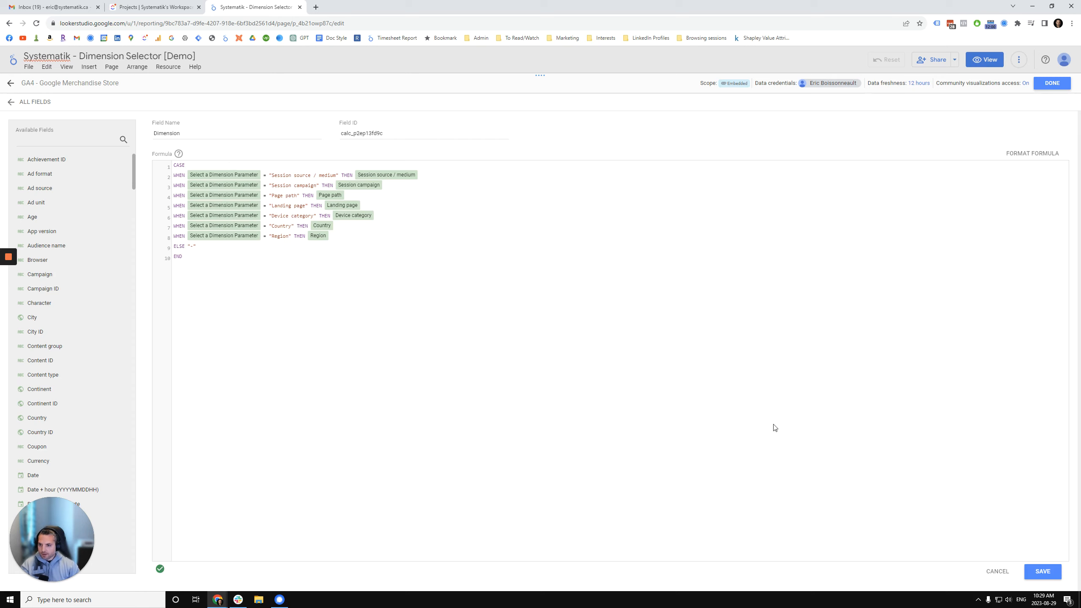
pyautogui.click(1042, 572)
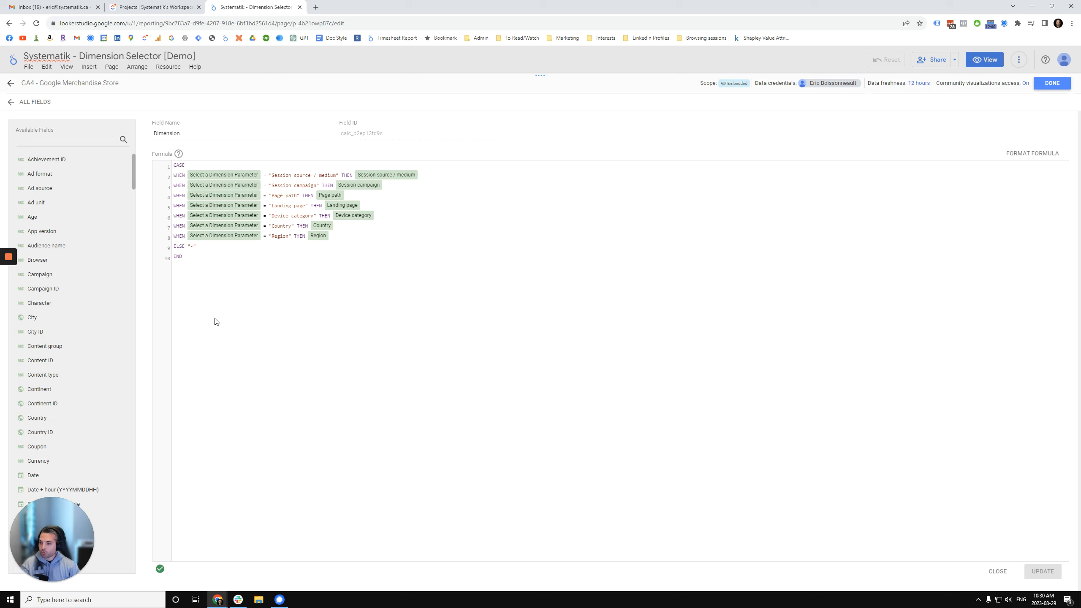
pyautogui.moveTo(8, 257)
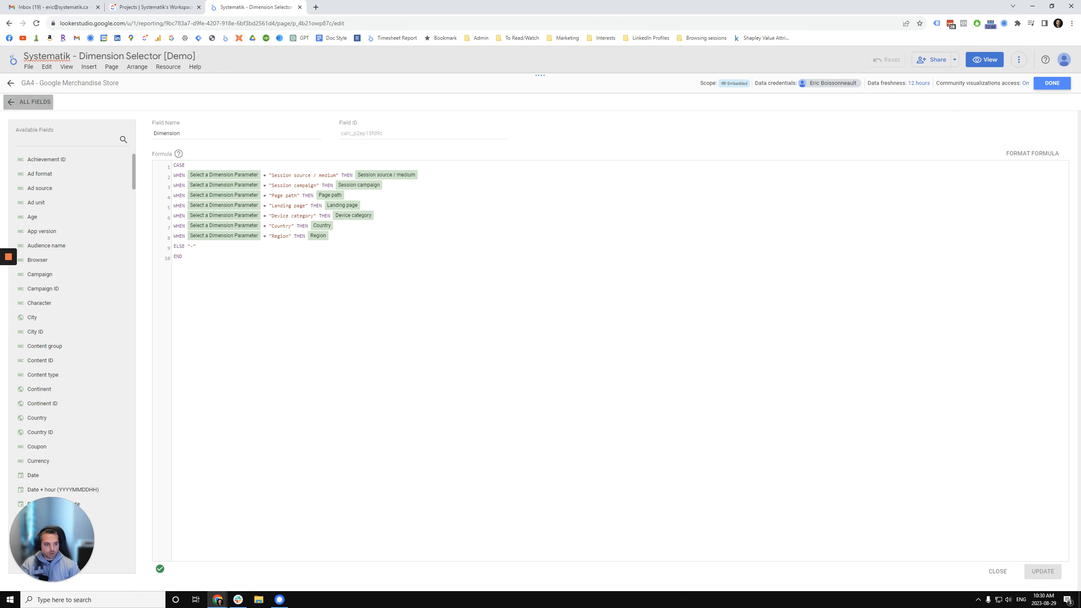
pyautogui.click(30, 101)
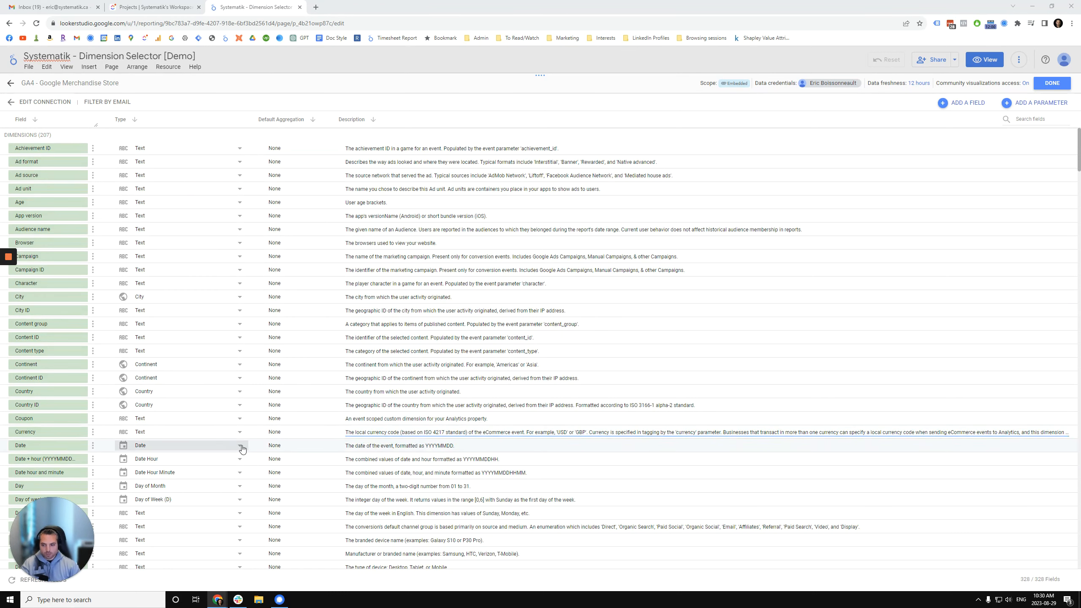
# - Open the existing "Select a Dimension" parameter to review its permitted values, then return to the list of all fields
pyautogui.scroll(-7, 328, 461)
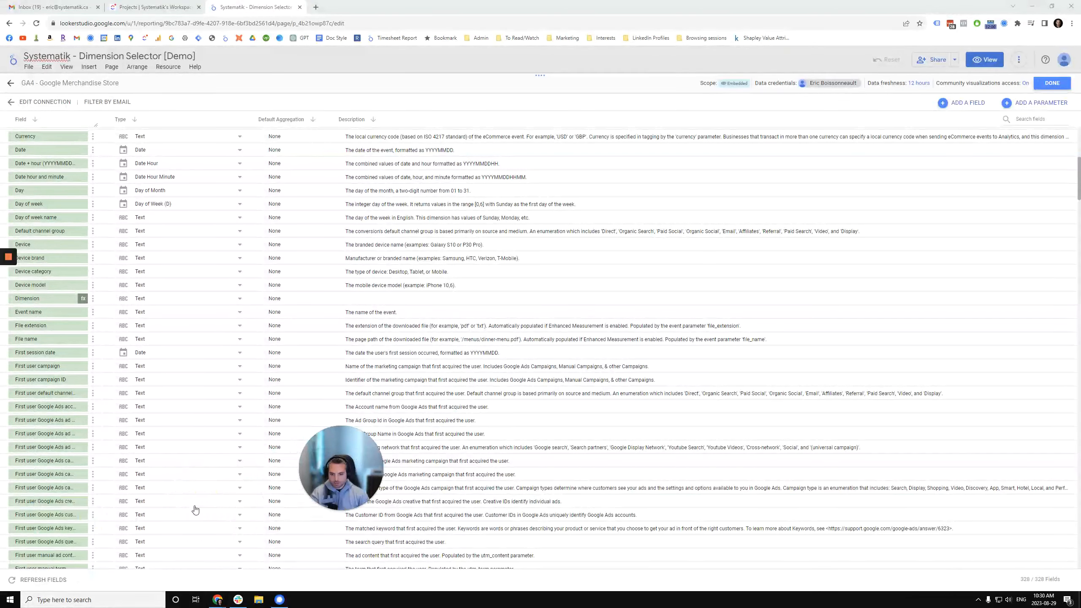
pyautogui.scroll(-2, 328, 461)
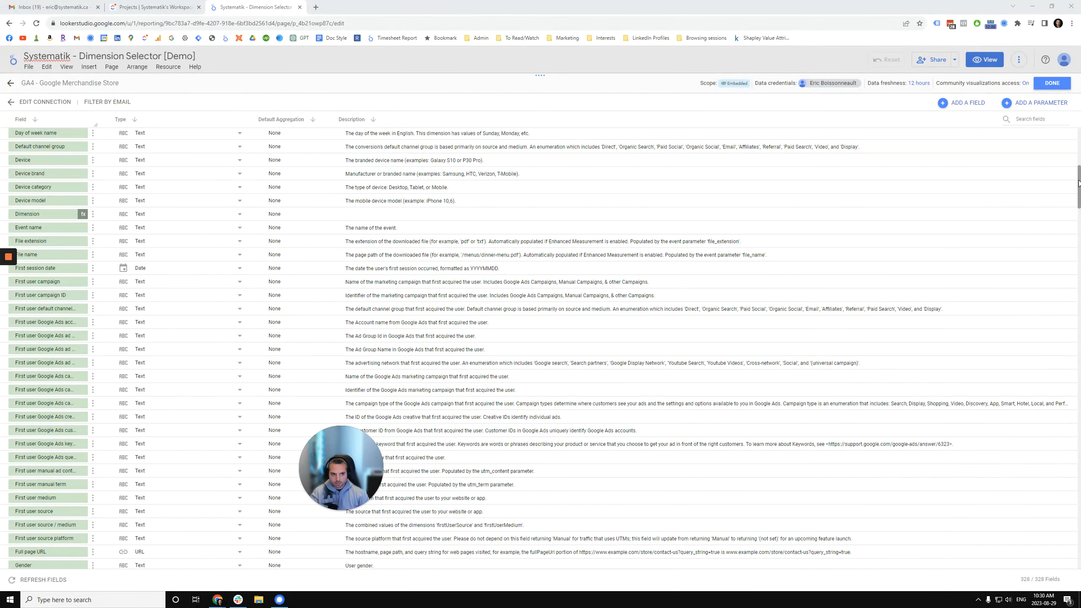
pyautogui.moveTo(1080, 180); pyautogui.dragTo(1078, 571)
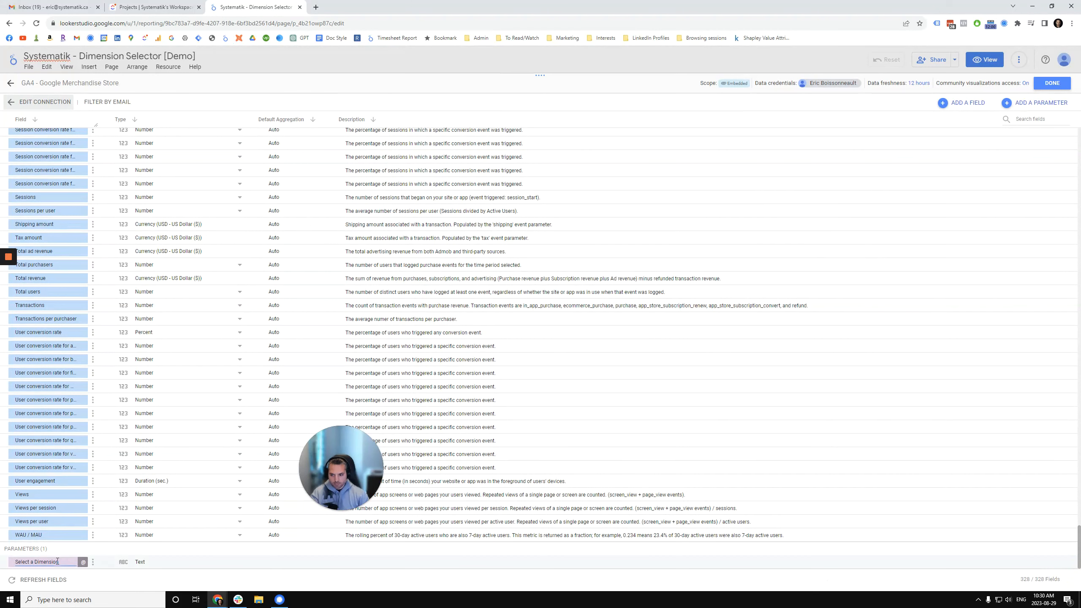
pyautogui.click(93, 562)
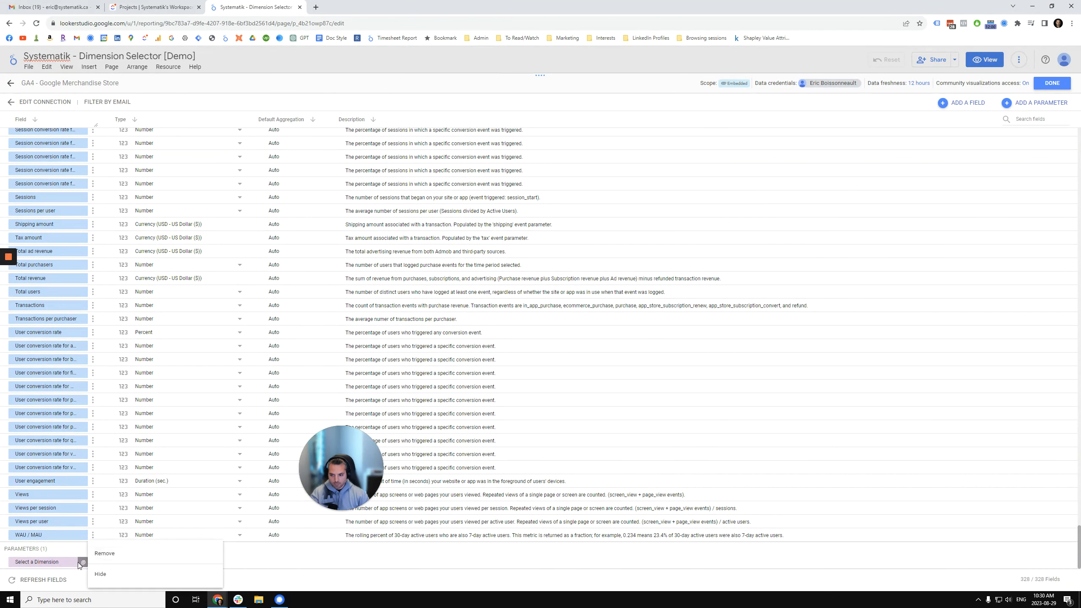
pyautogui.click(77, 563)
pyautogui.click(76, 562)
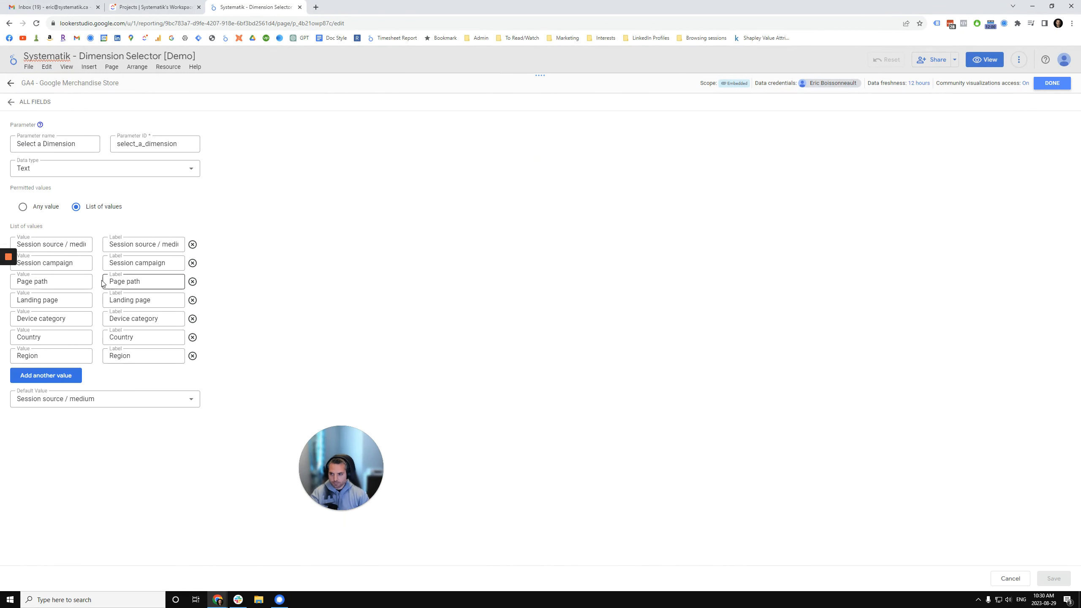
pyautogui.click(12, 104)
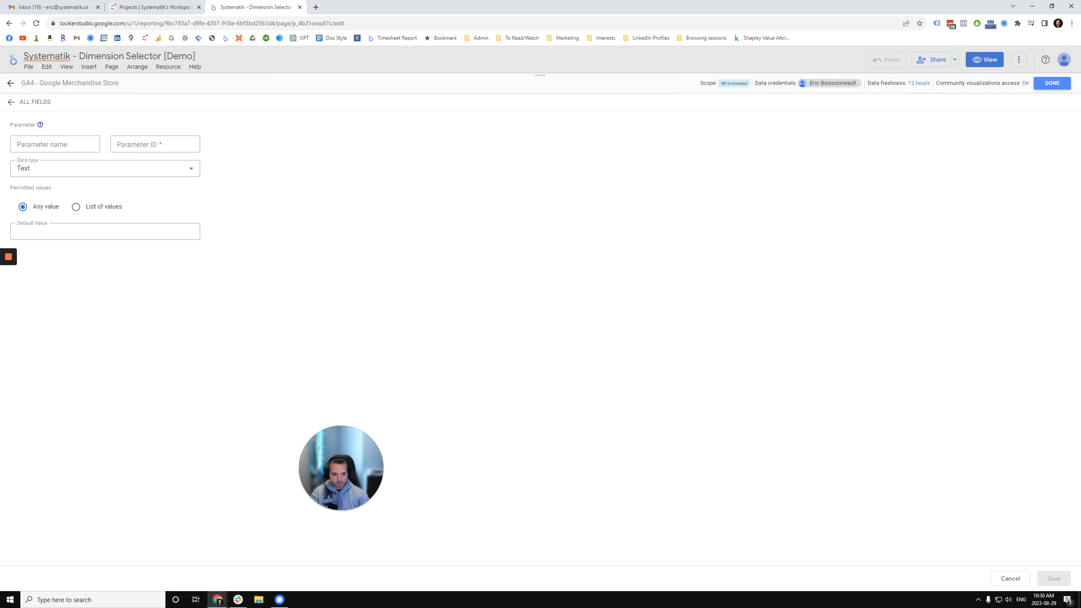
# - Name the new text parameter "Select a Secondary Dimension" and restrict its permitted values to a list
pyautogui.click(55, 144)
pyautogui.write('Select a Secondary Dimension')
pyautogui.click(76, 207)
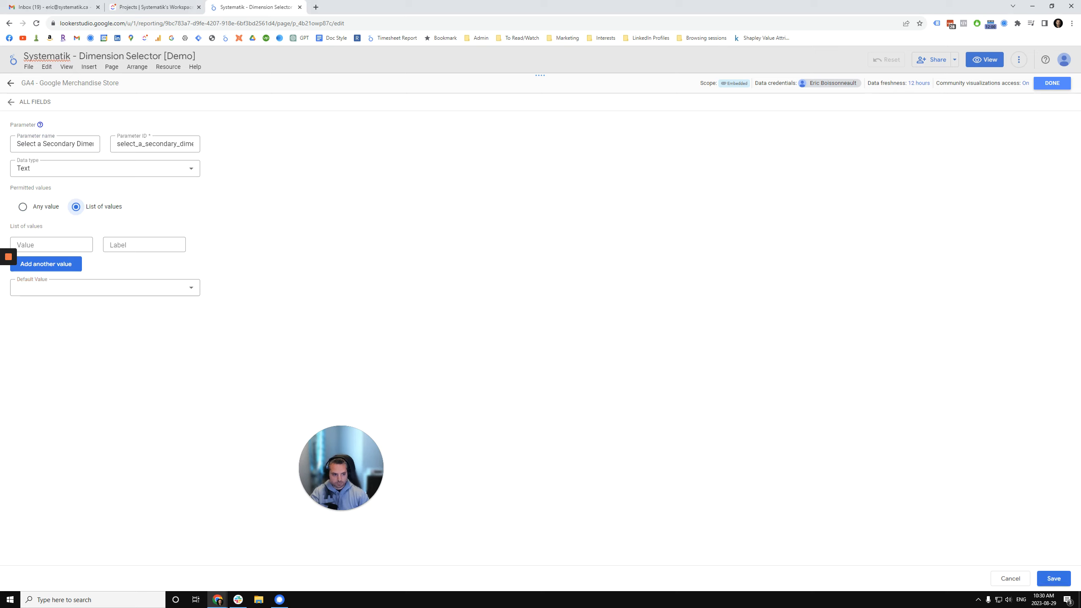
# - Enter "Session source / medium" and "Session campaign" as the secondary parameter's first two permitted values
pyautogui.click(67, 241)
pyautogui.write('Session source / medium')
pyautogui.click(69, 264)
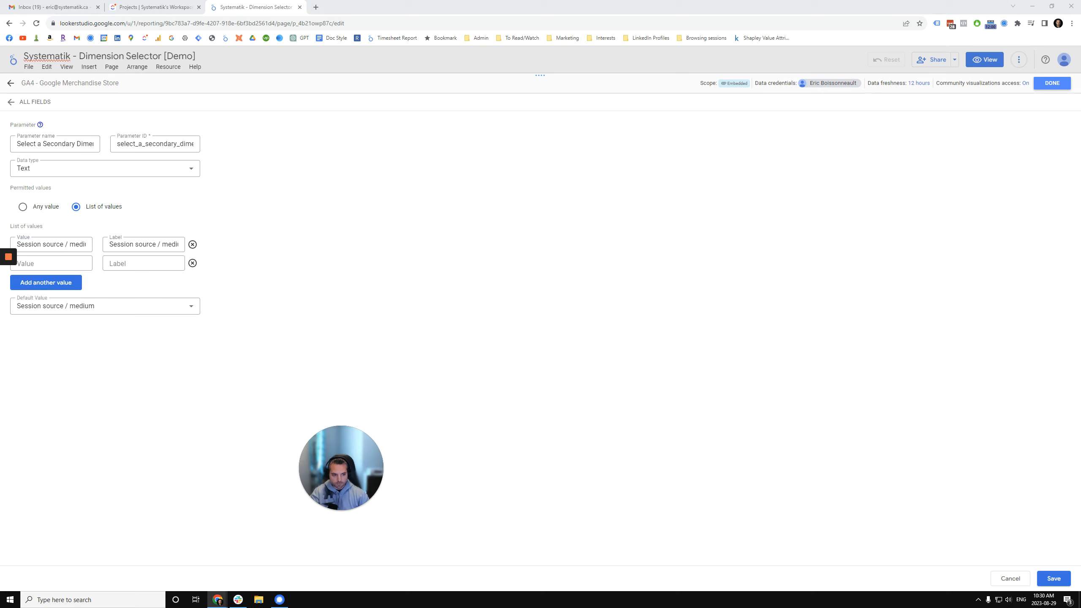
pyautogui.click(64, 262)
pyautogui.write('Session campaign')
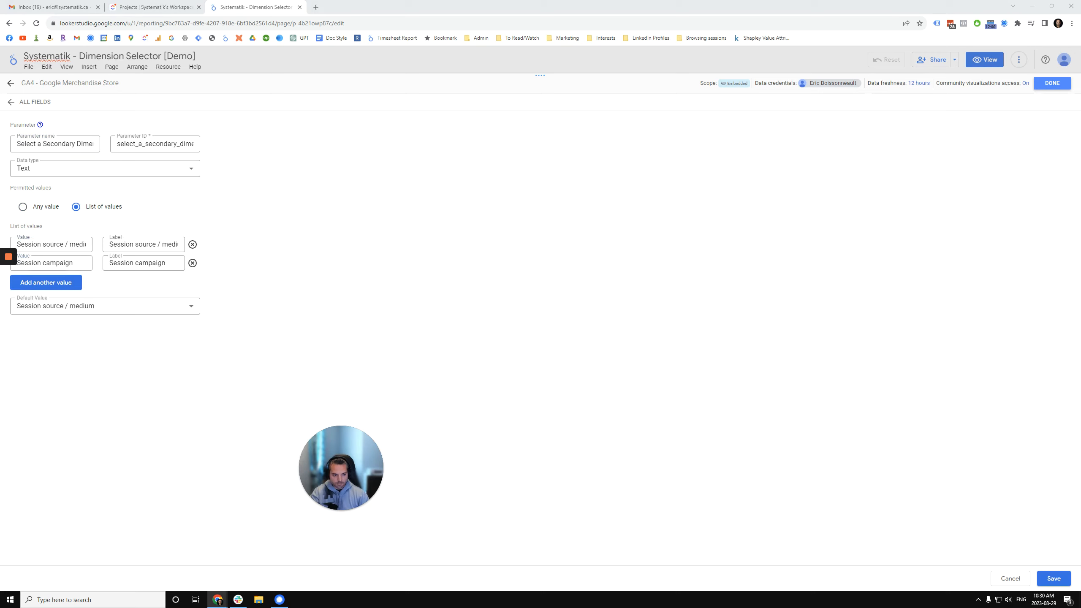
# - Add "Page path" and "Landing page" to the secondary parameter's list of permitted values
pyautogui.click(46, 283)
pyautogui.click(51, 281)
pyautogui.write('Page path')
pyautogui.click(46, 301)
pyautogui.click(52, 300)
pyautogui.write('Landing page')
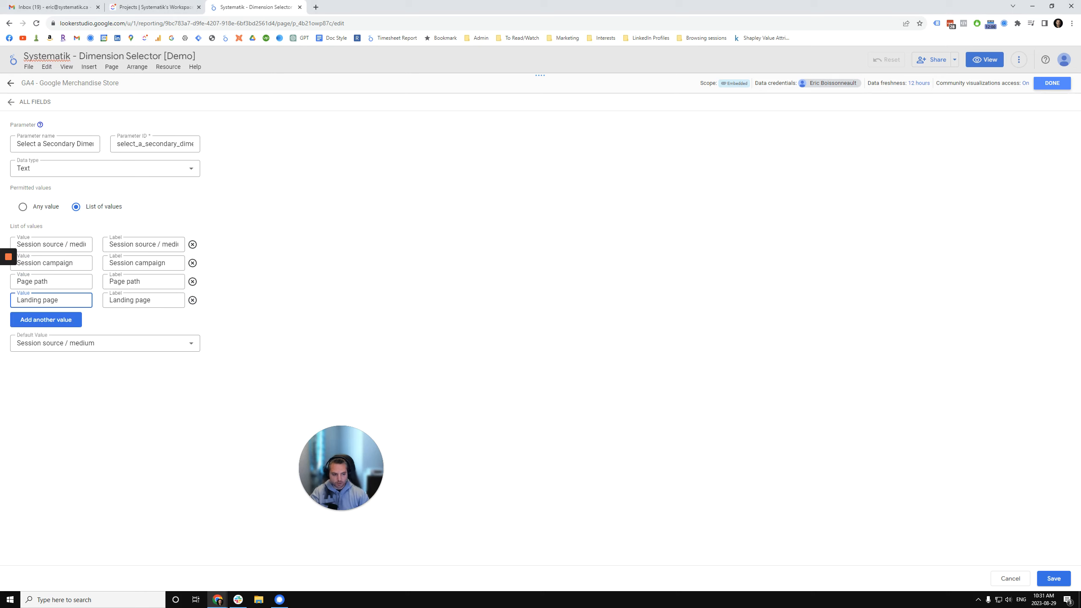
# - Add "Device category" and "Country" to the secondary parameter's list of permitted values
pyautogui.click(41, 320)
pyautogui.click(41, 319)
pyautogui.write('Device category')
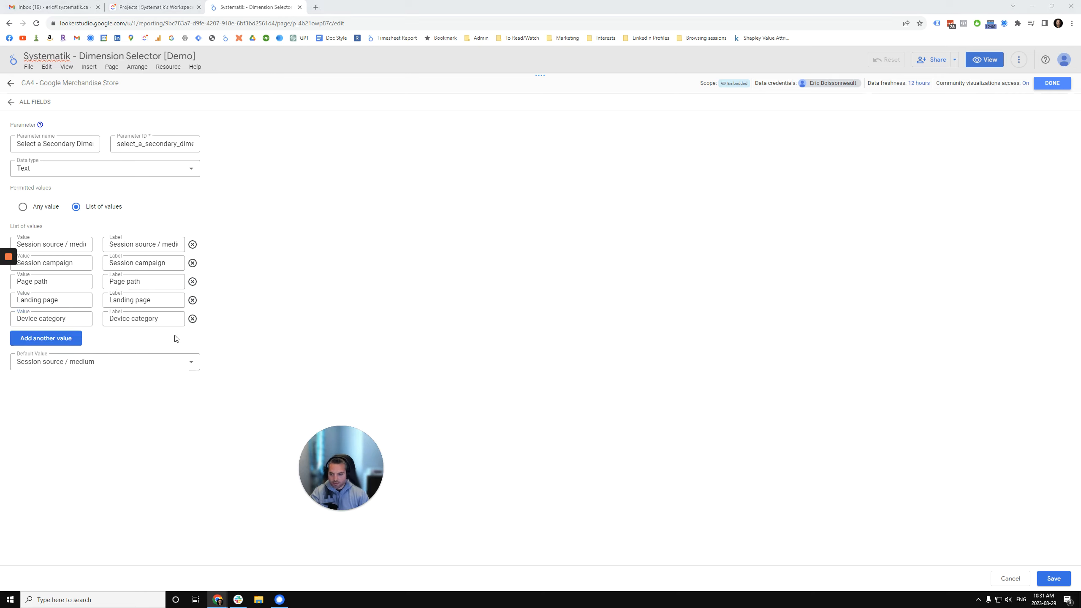
pyautogui.click(48, 339)
pyautogui.click(51, 339)
pyautogui.write('Country')
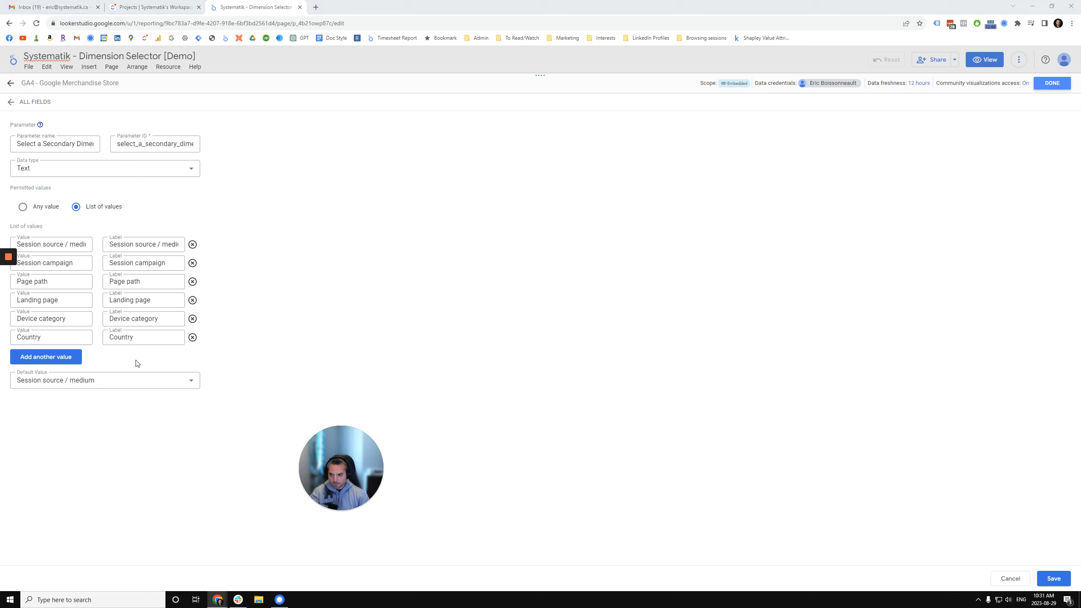
# - Add "Region" as a permitted value and set the secondary parameter's default value to "Landing page"
pyautogui.click(50, 357)
pyautogui.click(46, 355)
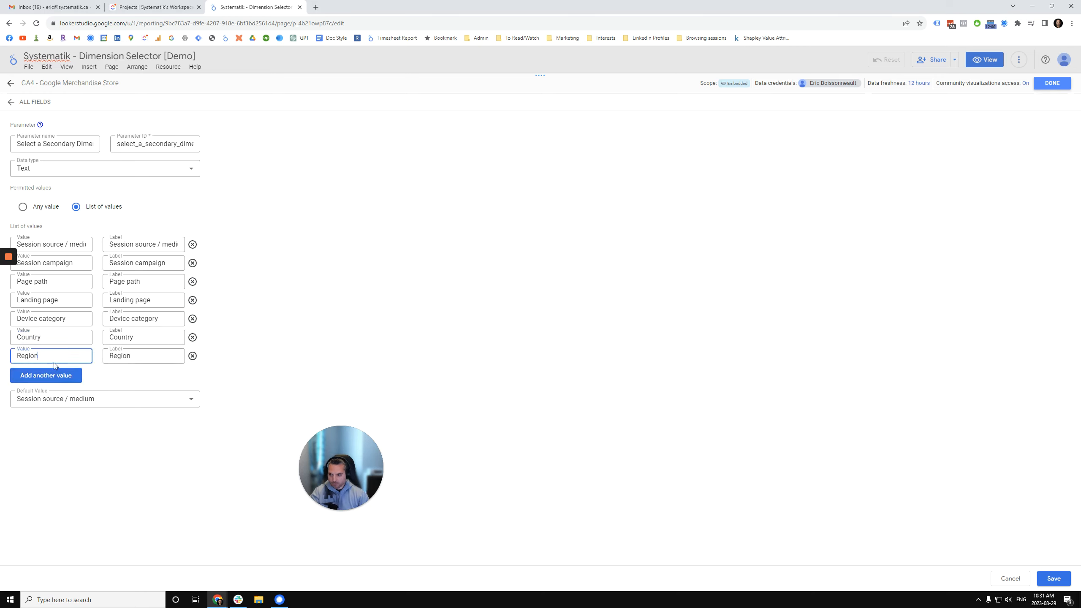
pyautogui.write('Region')
pyautogui.click(128, 405)
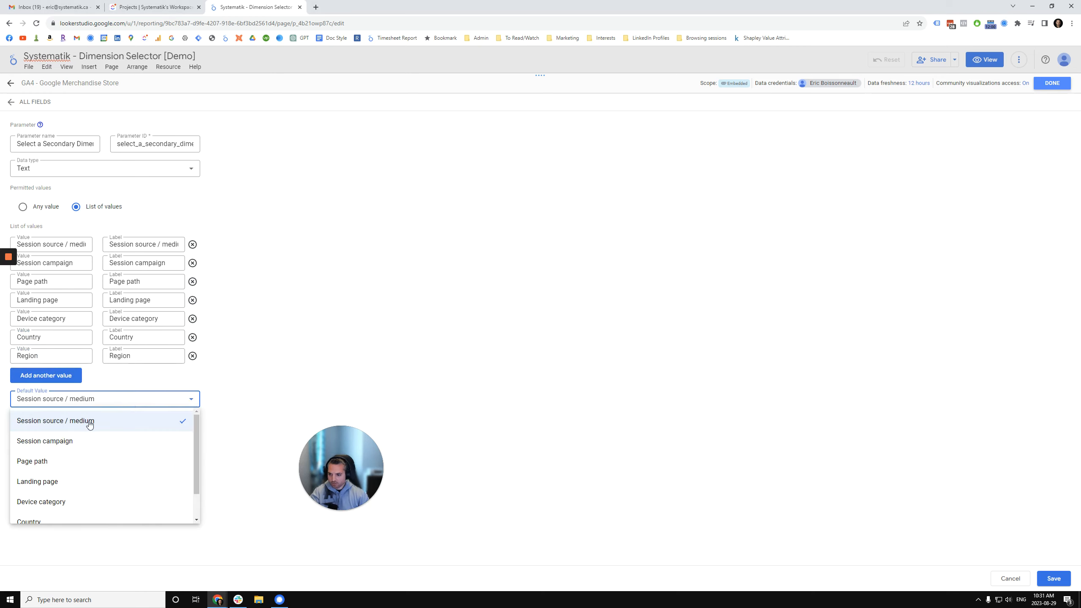
pyautogui.click(49, 485)
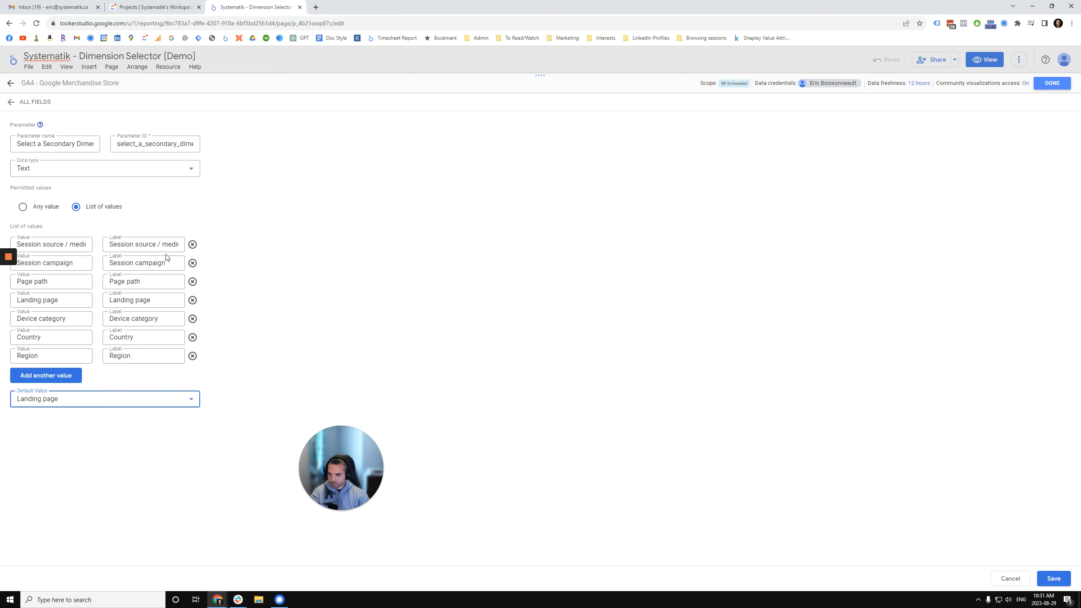
# - Save the secondary parameter and start a new calculated field named "Select a Secondary Dimension"
pyautogui.click(1053, 579)
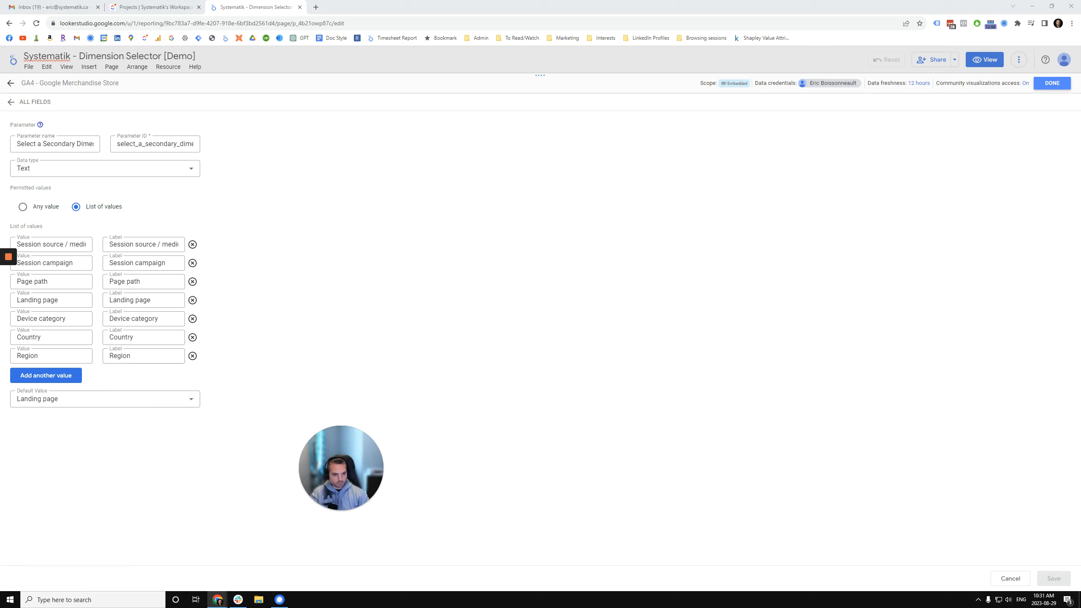
pyautogui.click(35, 101)
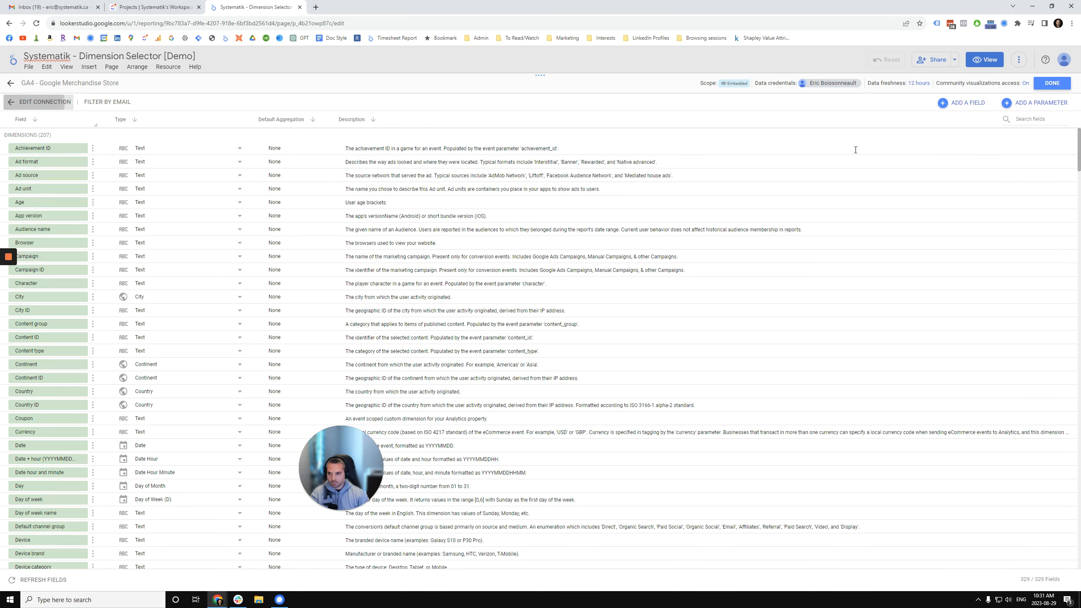
pyautogui.click(965, 107)
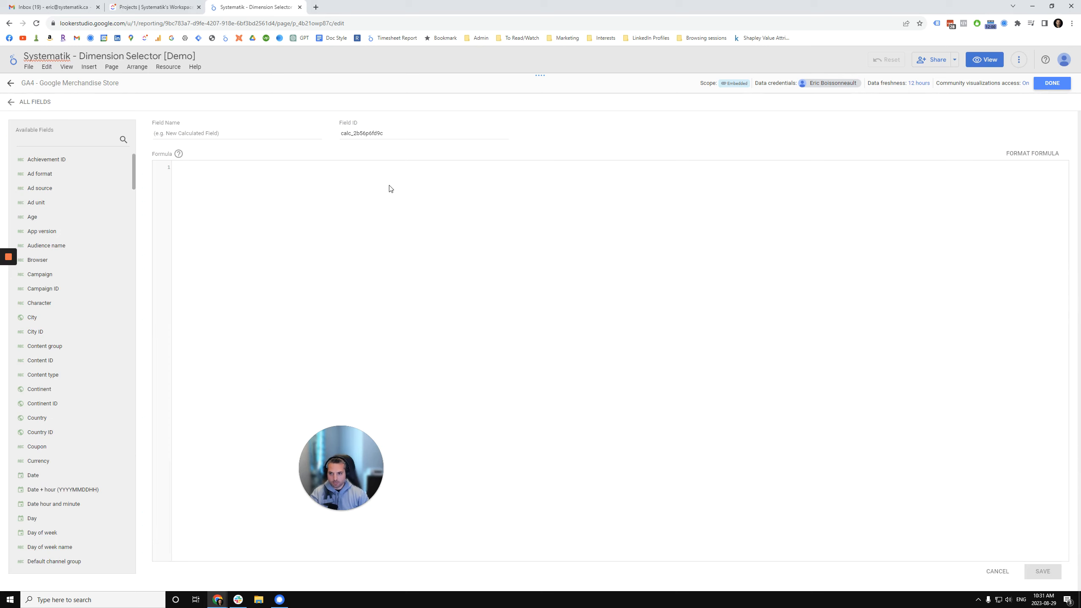
pyautogui.click(220, 132)
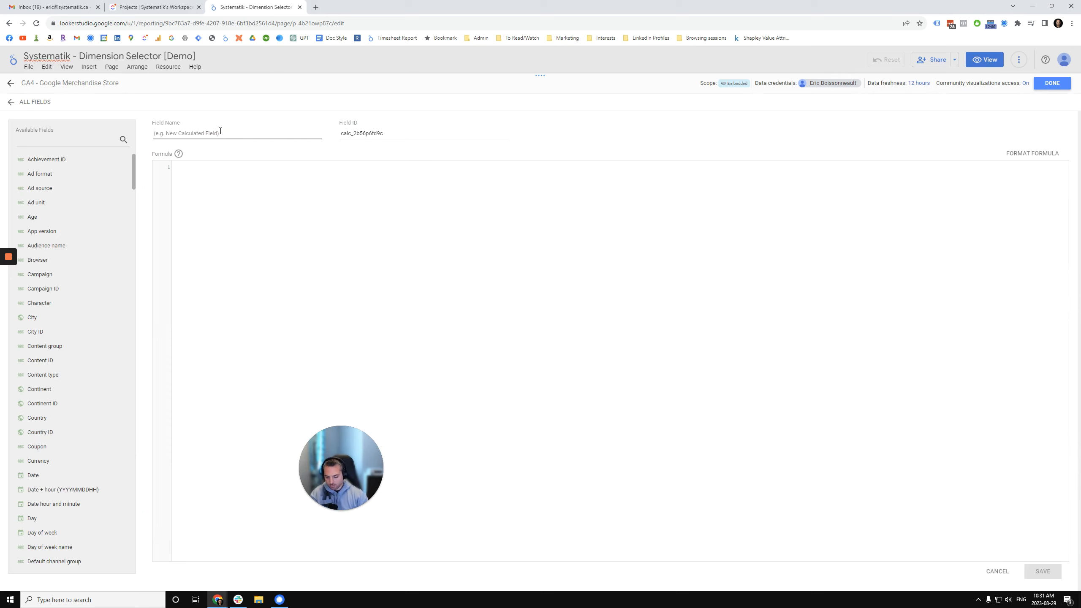
pyautogui.write('Select')
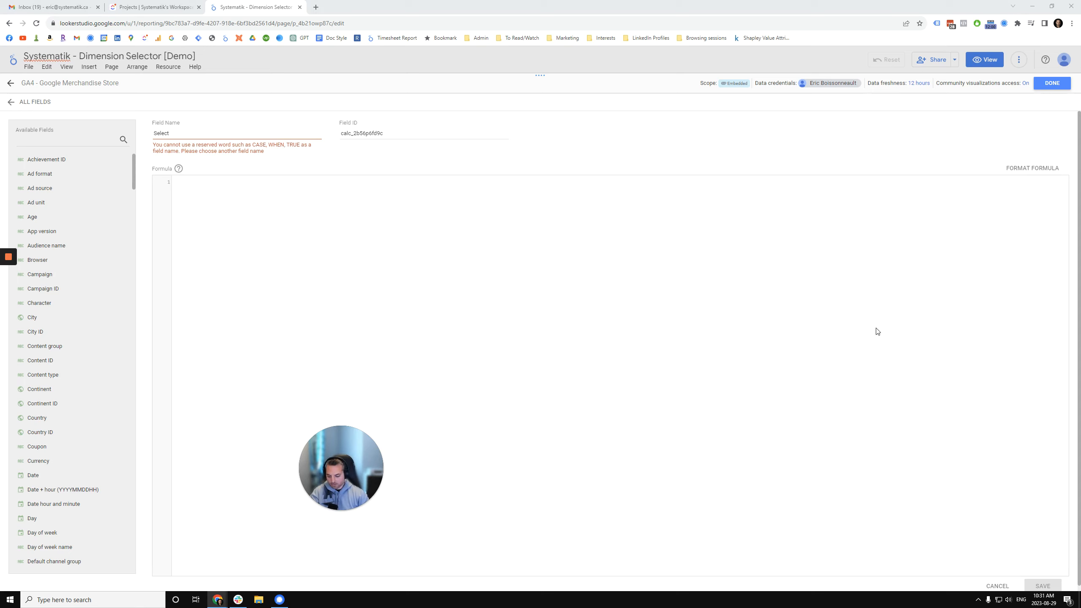
pyautogui.doubleClick(158, 133)
pyautogui.write('Select a Secondary Dimension')
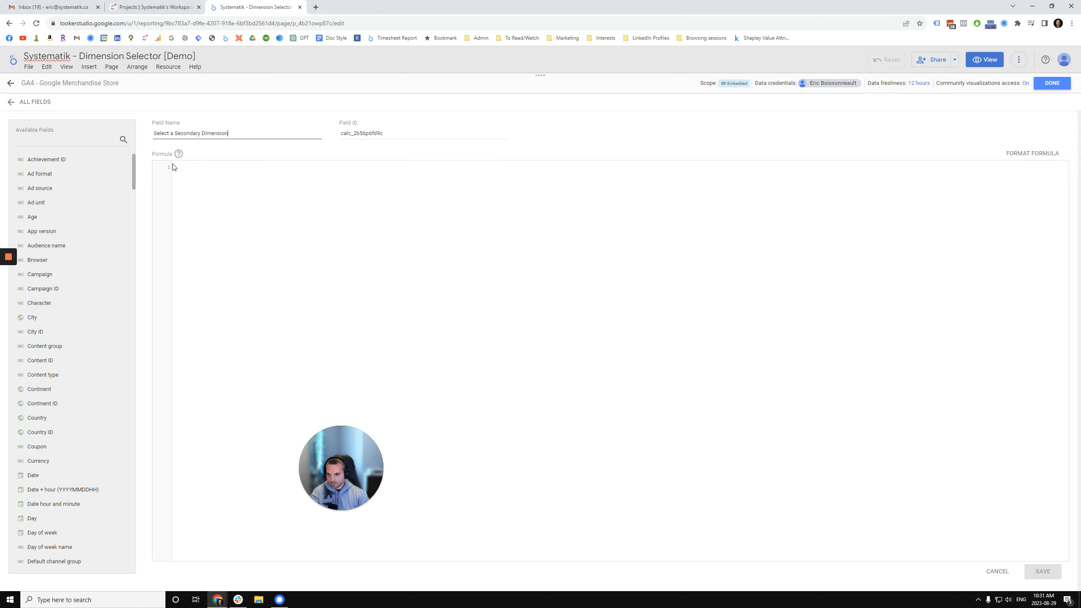
# - Use the secondary dimension parameter as the new field's formula, save the field and return to the field list
pyautogui.click(100, 143)
pyautogui.write('sec')
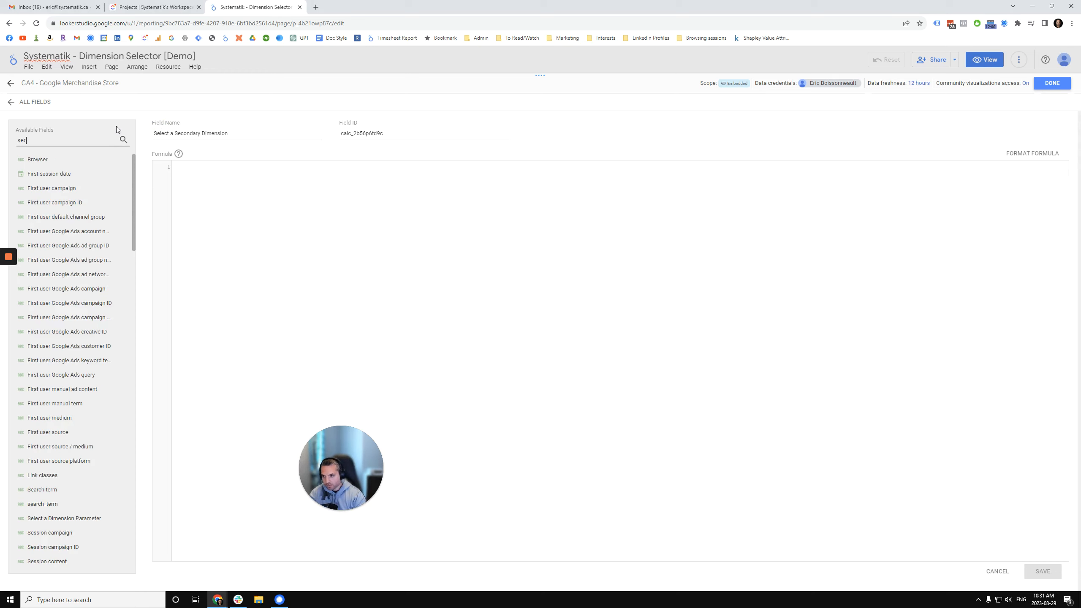
pyautogui.moveTo(64, 159); pyautogui.dragTo(205, 167)
pyautogui.click(1038, 576)
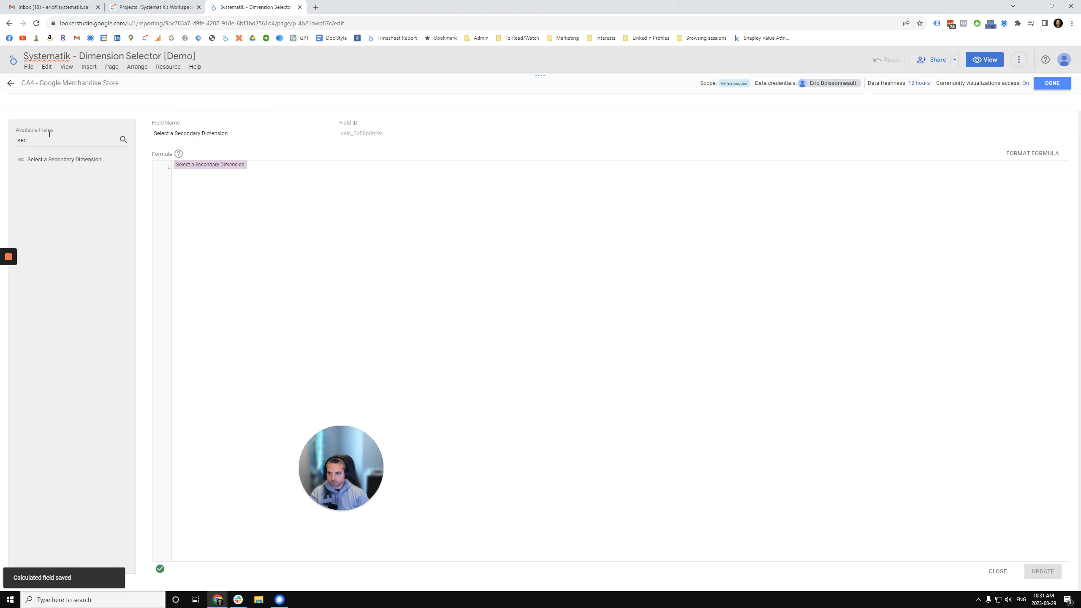
pyautogui.click(22, 103)
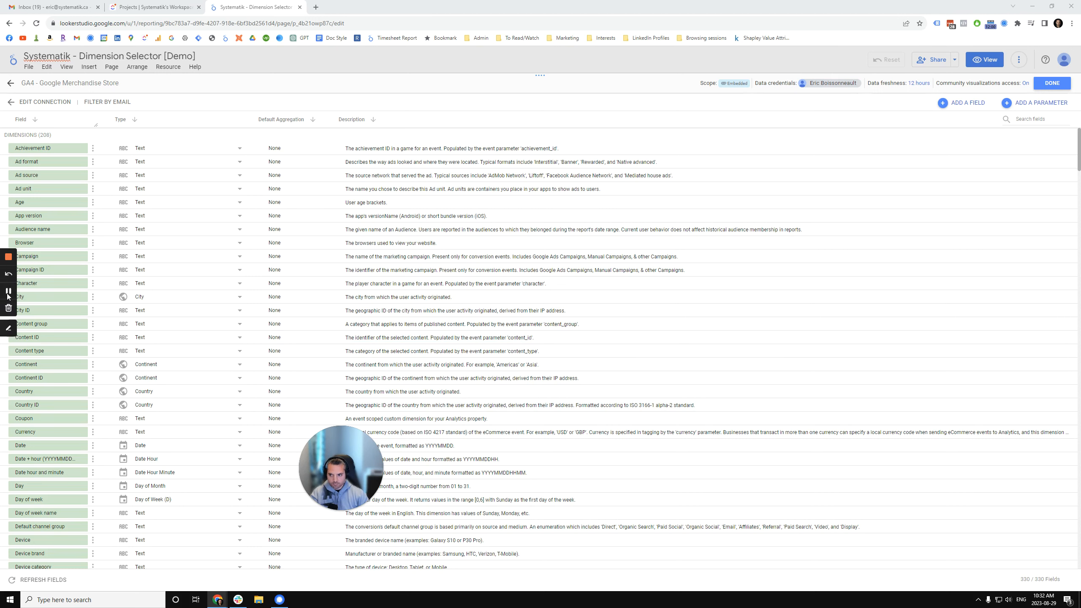
# - Start another calculated field in the GA4 data source and name it "Secondary Dimension"
pyautogui.click(963, 103)
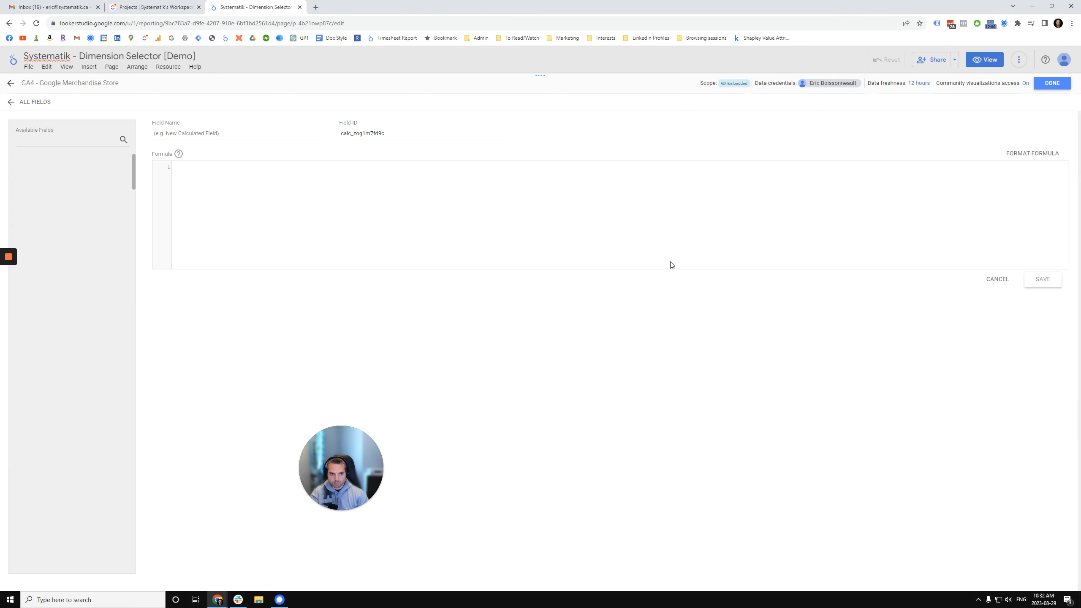
pyautogui.click(176, 133)
pyautogui.write('Secondary Dim')
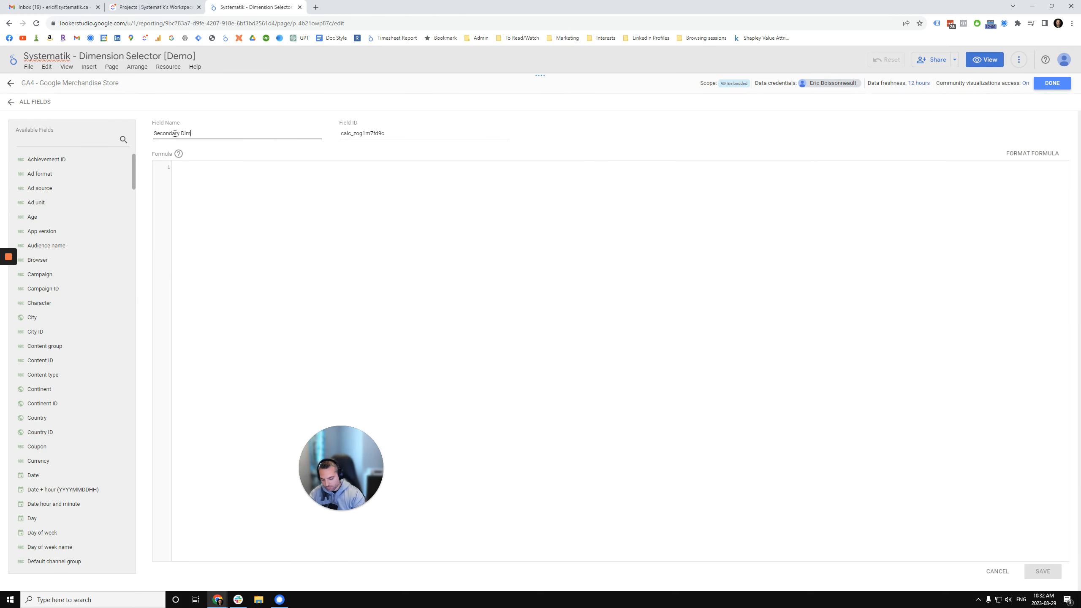
pyautogui.write('ension')
pyautogui.press('Tab')
# - Paste the CASE formula mapping each "Select a Secondary Dimension" value to its field, save it and close the data source editor
pyautogui.click(215, 179)
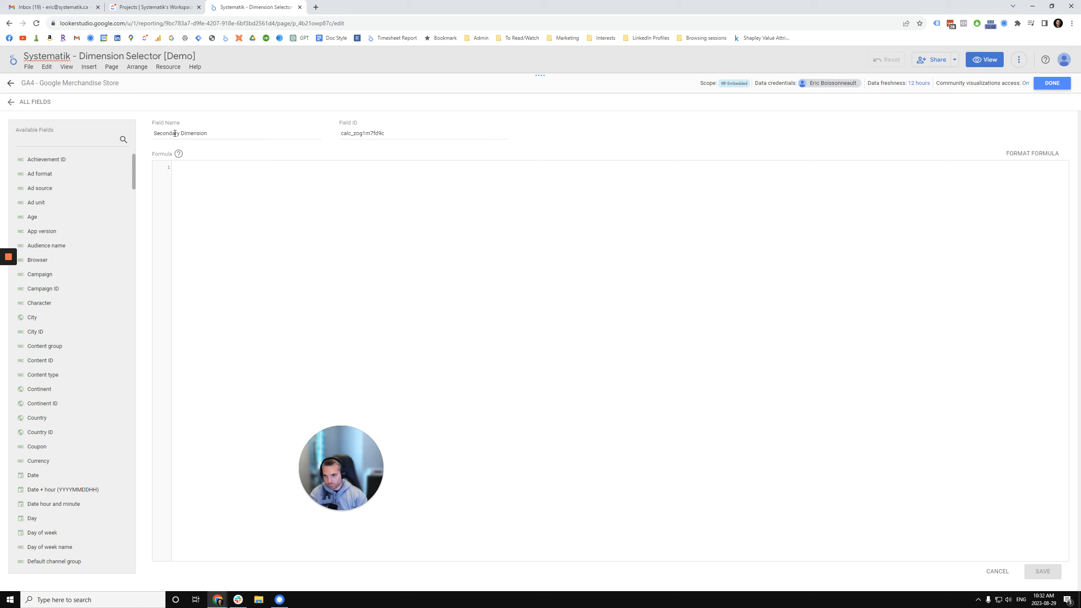
pyautogui.hotkey('ctrl', 'v')
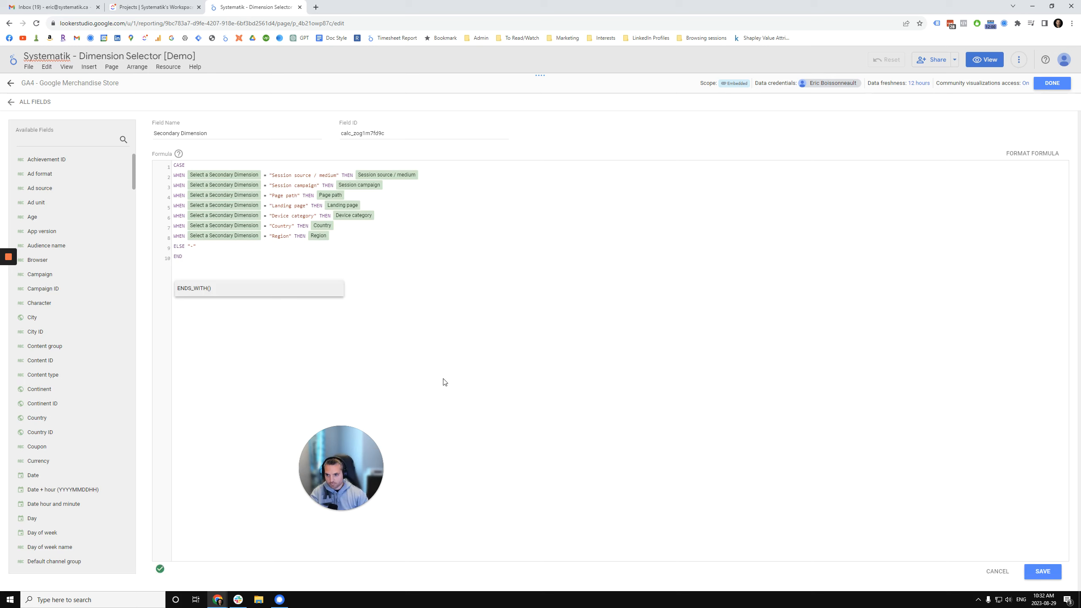
pyautogui.click(1044, 571)
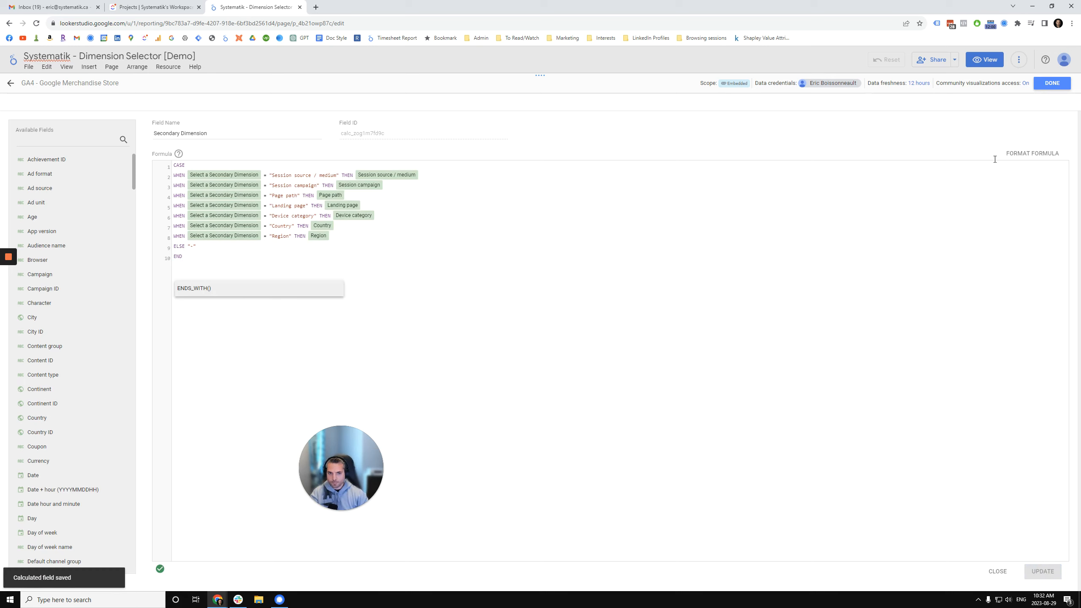
pyautogui.click(1053, 84)
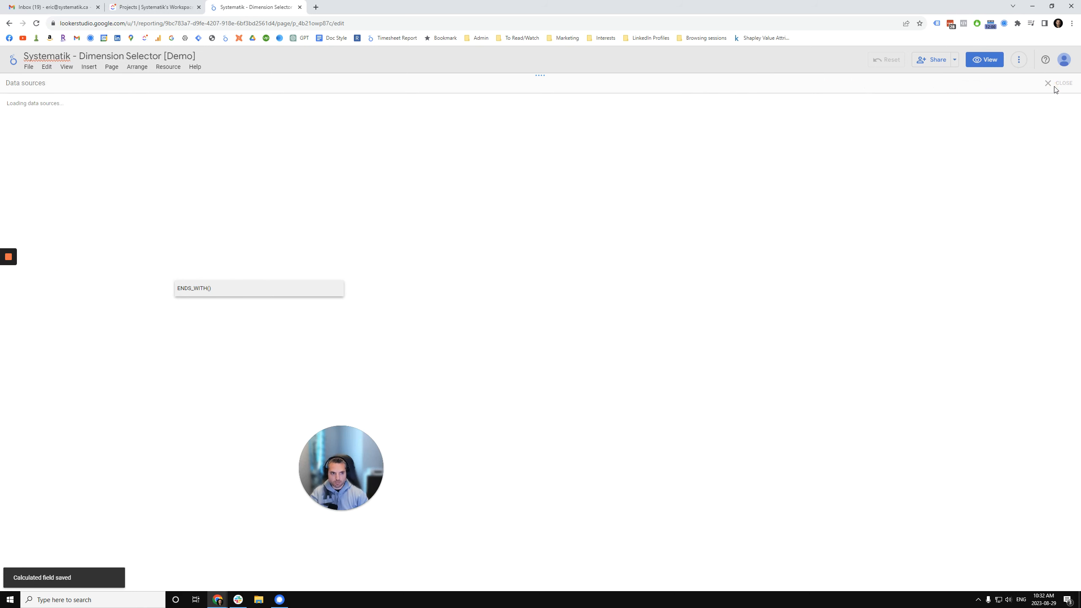
pyautogui.click(1051, 84)
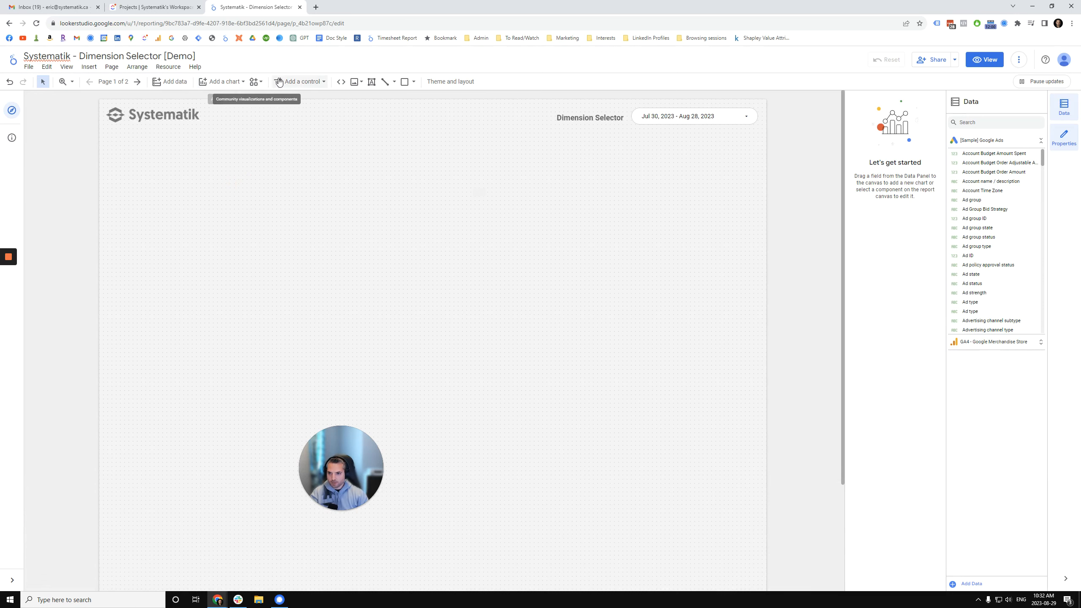
# - Insert a plain table on the report page and stretch it across nearly the full page width
pyautogui.click(228, 86)
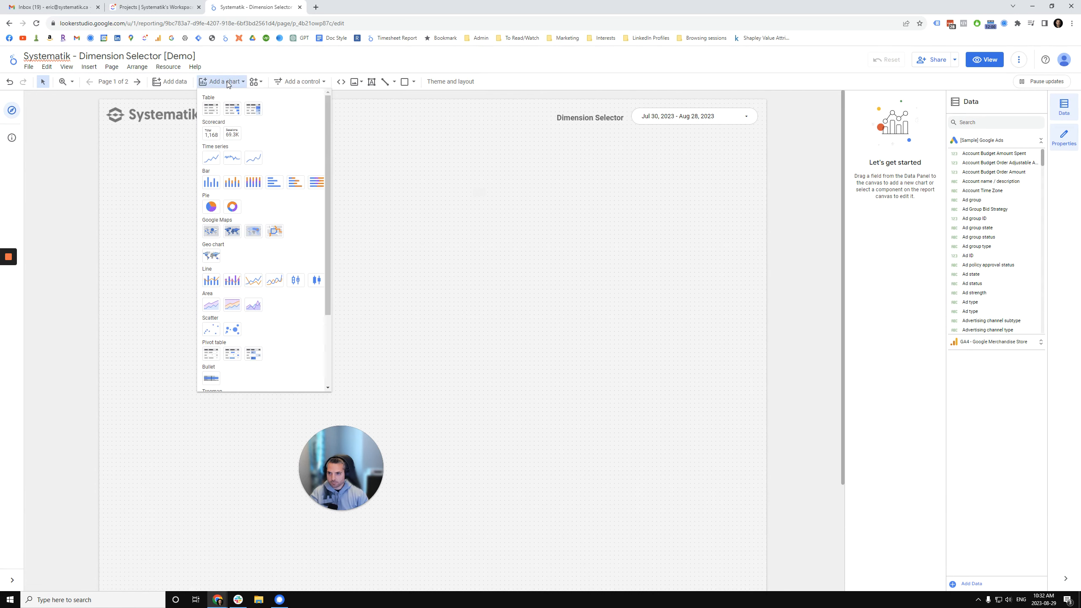
pyautogui.click(213, 110)
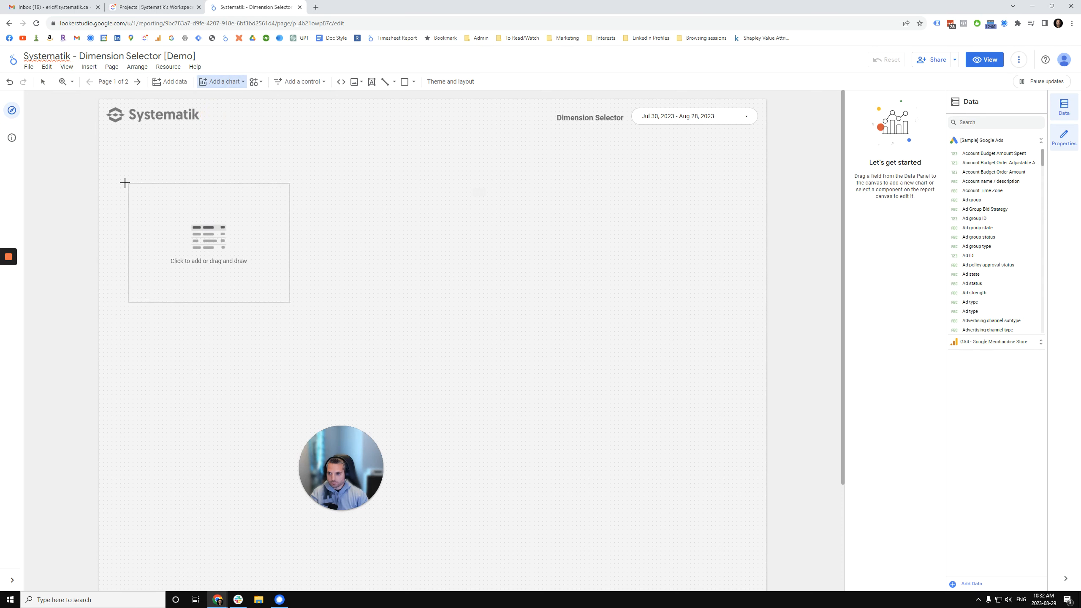
pyautogui.click(110, 186)
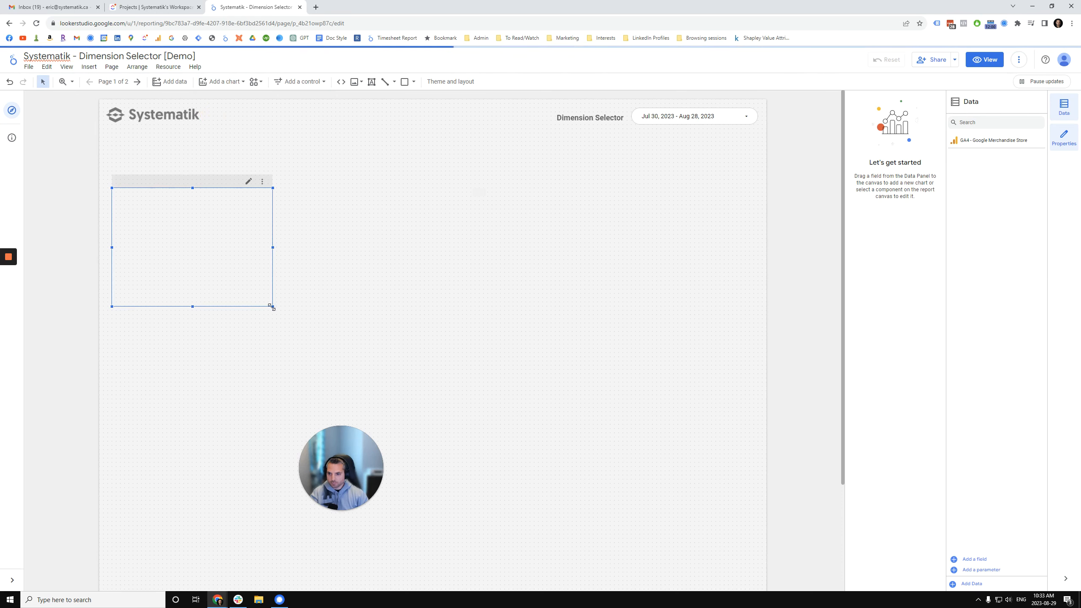
pyautogui.moveTo(273, 307); pyautogui.dragTo(750, 362)
# - Delete the small stray rectangle from the page and place the table just below the report header
pyautogui.moveTo(553, 196); pyautogui.dragTo(553, 243)
pyautogui.moveTo(491, 208); pyautogui.dragTo(492, 209)
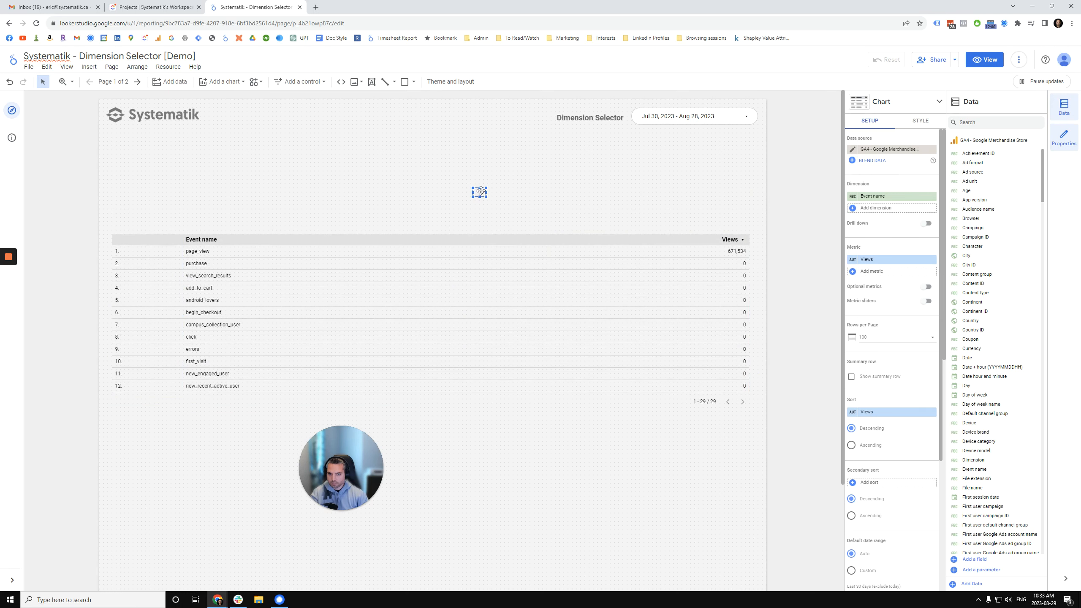
pyautogui.press('Delete')
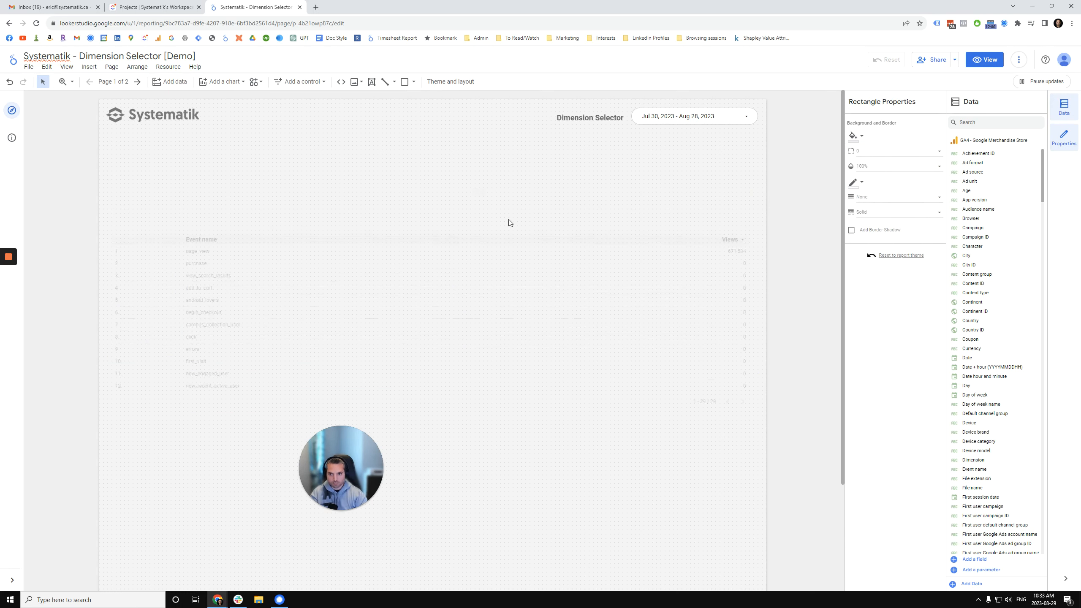
pyautogui.moveTo(281, 244); pyautogui.dragTo(275, 176)
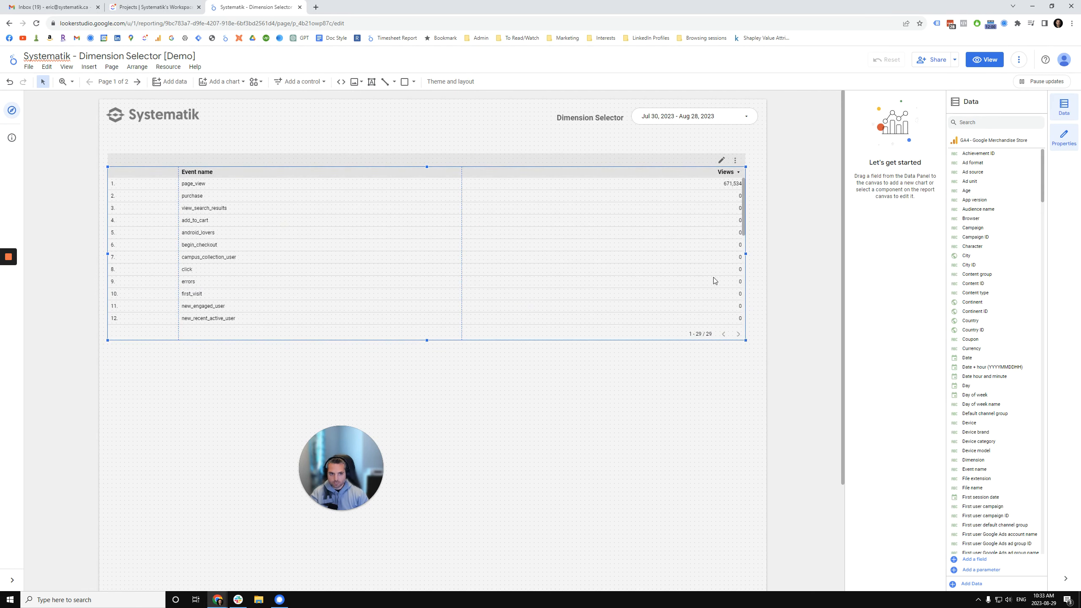
# - Replace the table's Views metric with Sessions
pyautogui.click(702, 282)
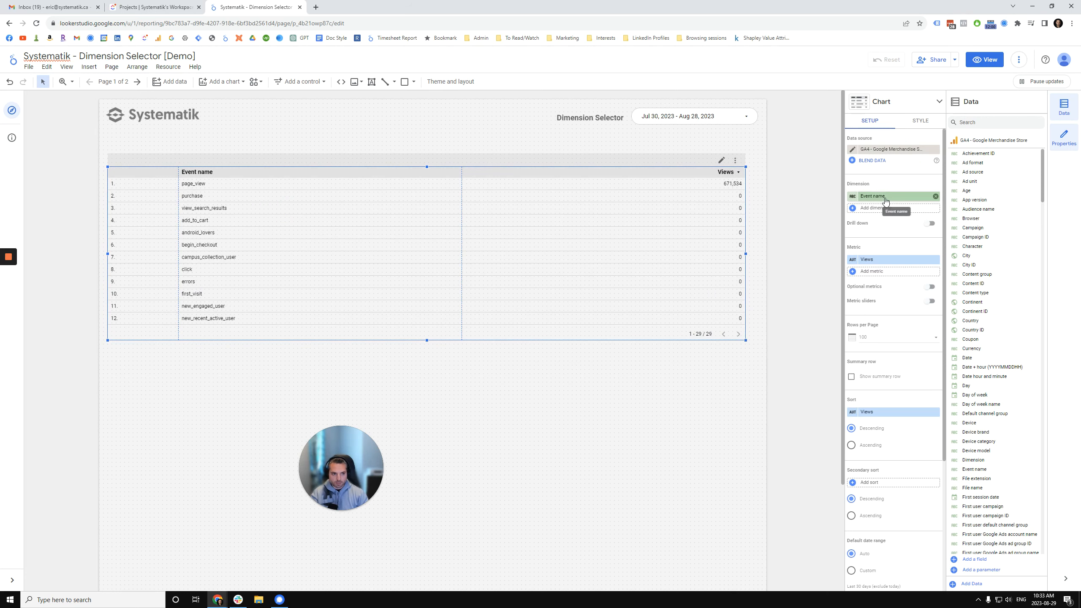
pyautogui.click(889, 260)
pyautogui.write('s')
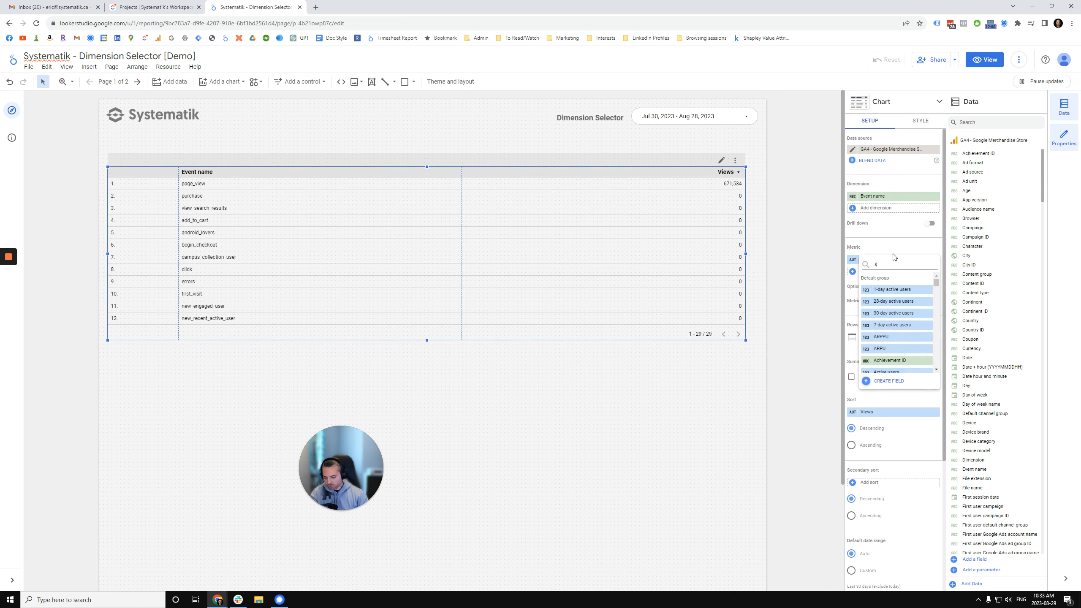
pyautogui.write('ession')
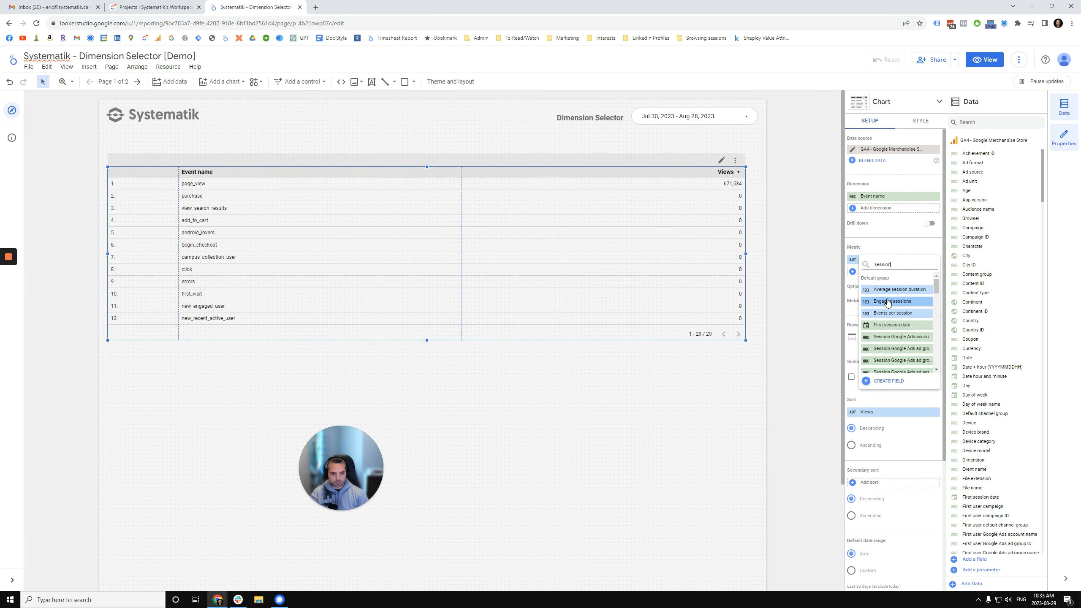
pyautogui.write('s')
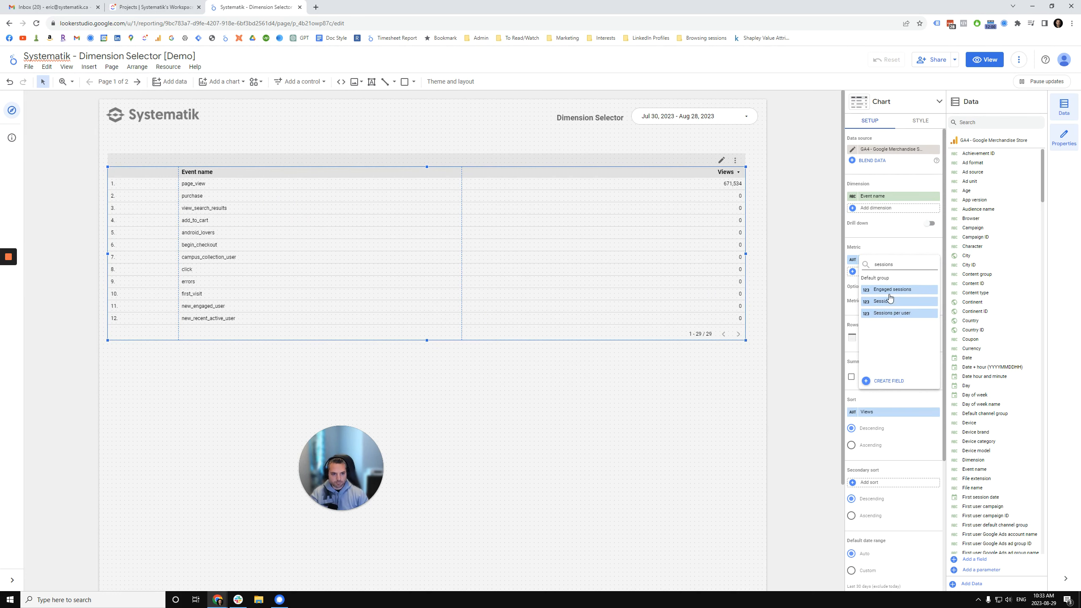
pyautogui.click(886, 303)
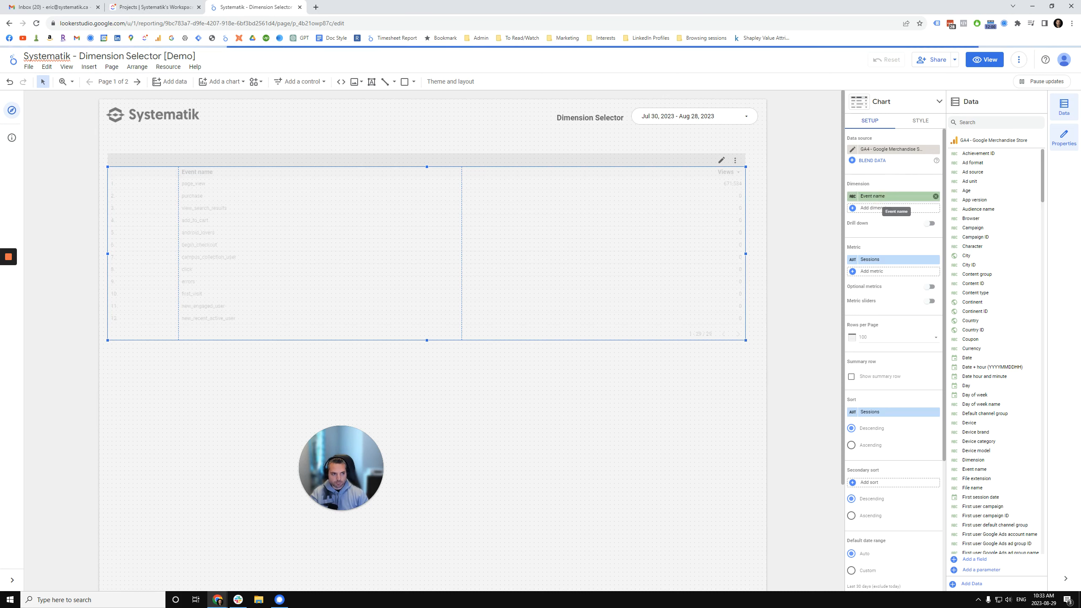
# - Replace the table's Event name dimension with the calculated field Dimension
pyautogui.click(894, 197)
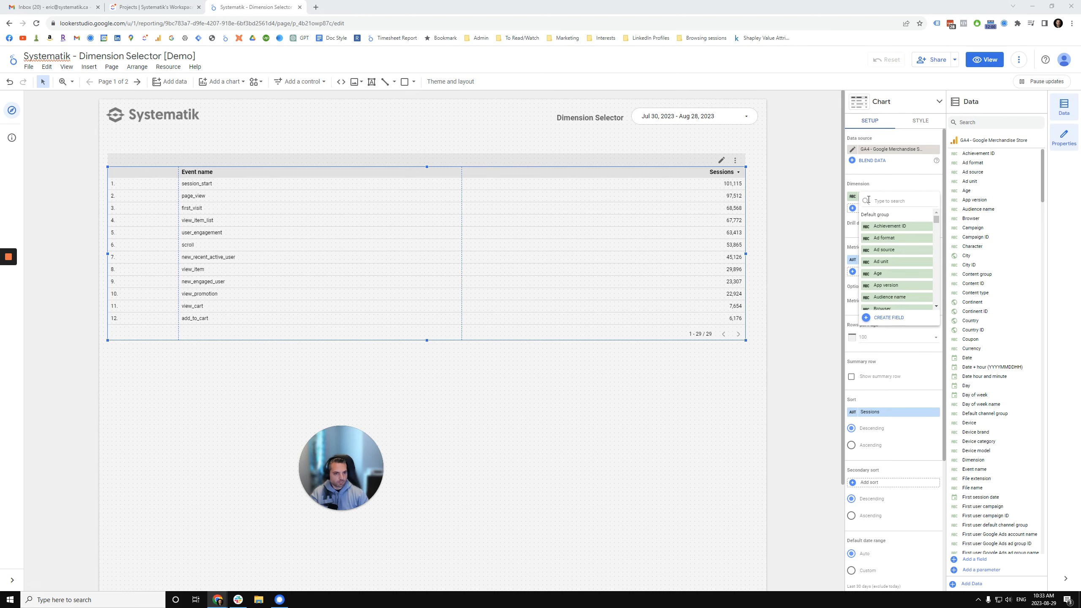
pyautogui.press('Escape')
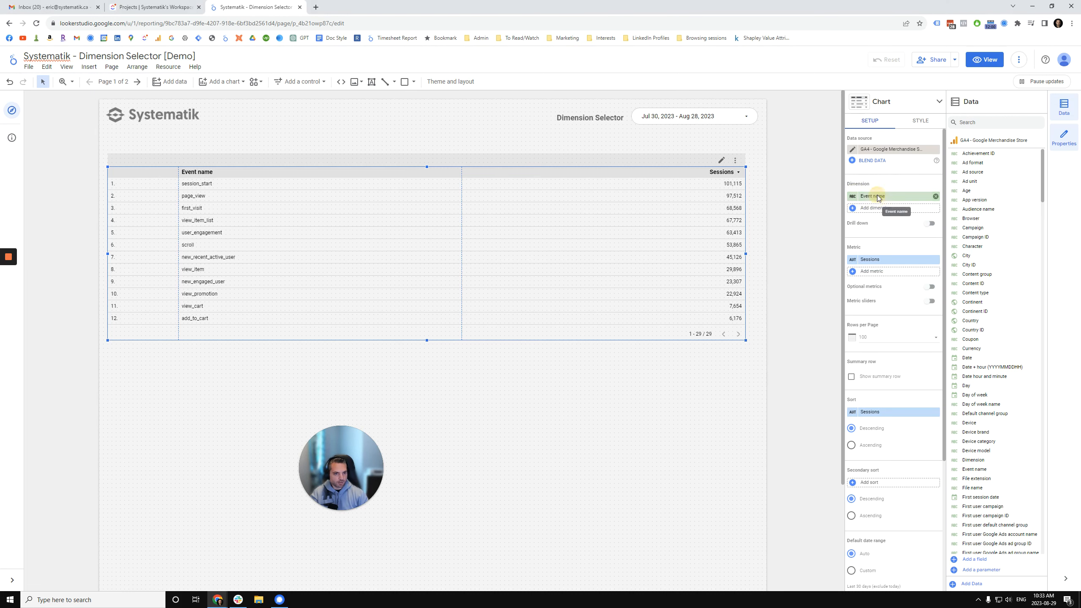
pyautogui.click(883, 202)
pyautogui.write('dim')
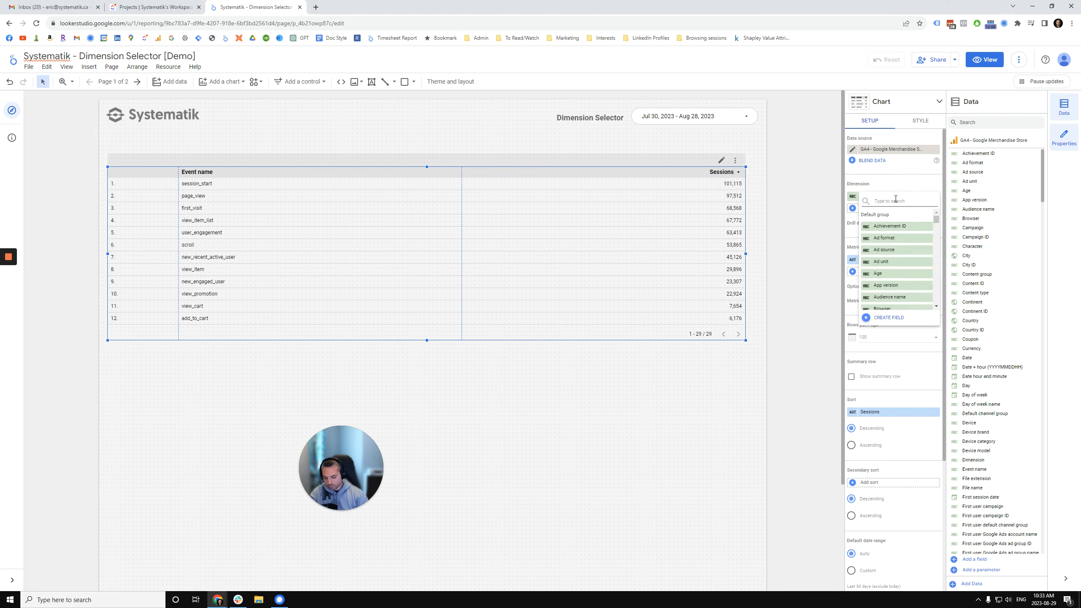
pyautogui.write('en')
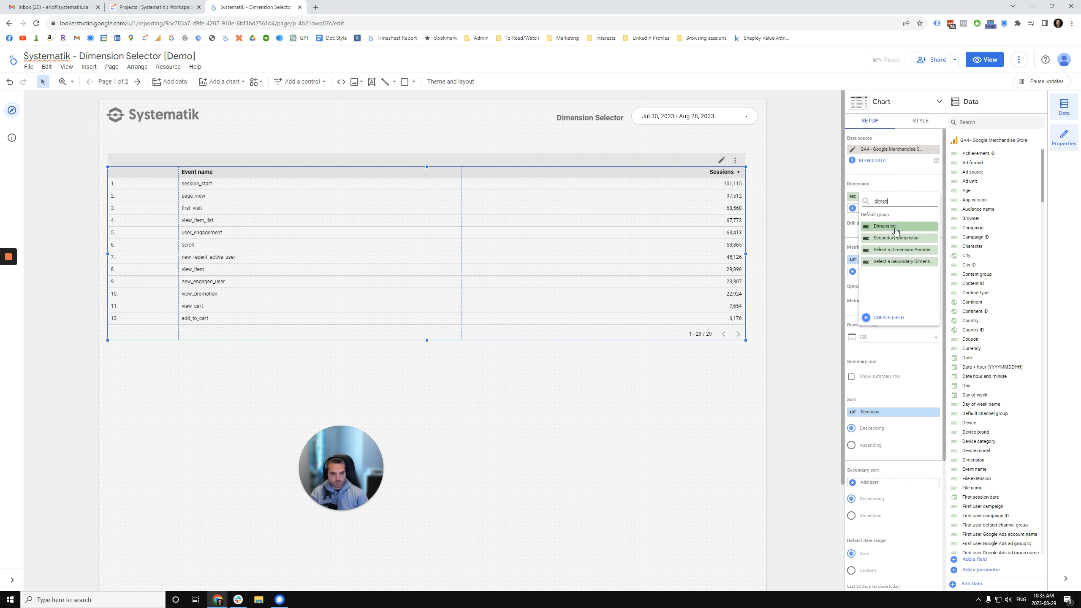
pyautogui.click(895, 226)
# - Add the calculated field Secondary Dimension as the table's second dimension
pyautogui.click(875, 209)
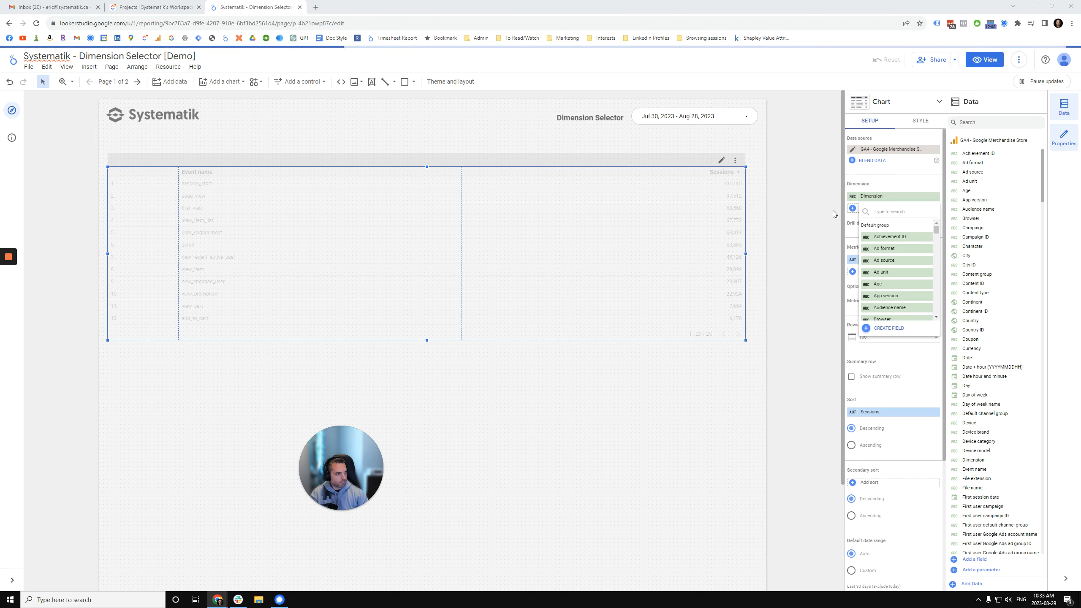
pyautogui.click(890, 213)
pyautogui.write('se')
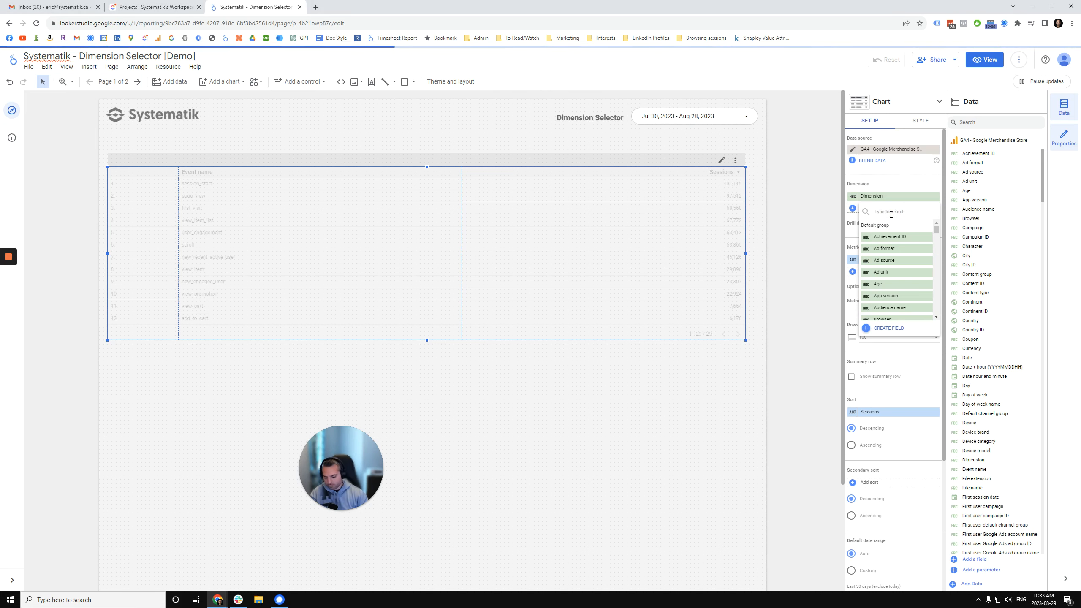
pyautogui.write('cond')
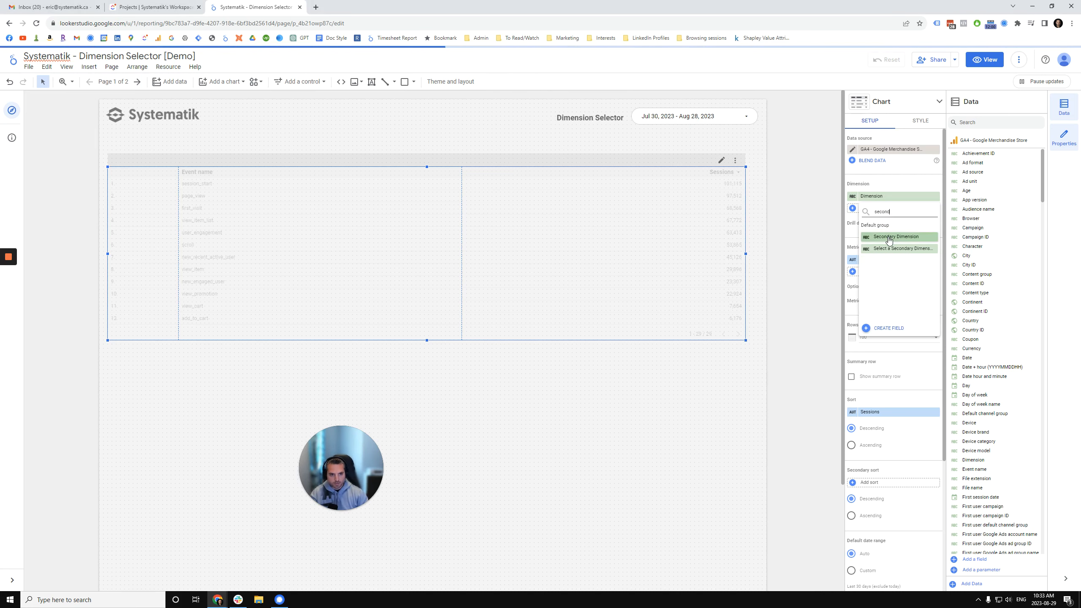
pyautogui.click(889, 239)
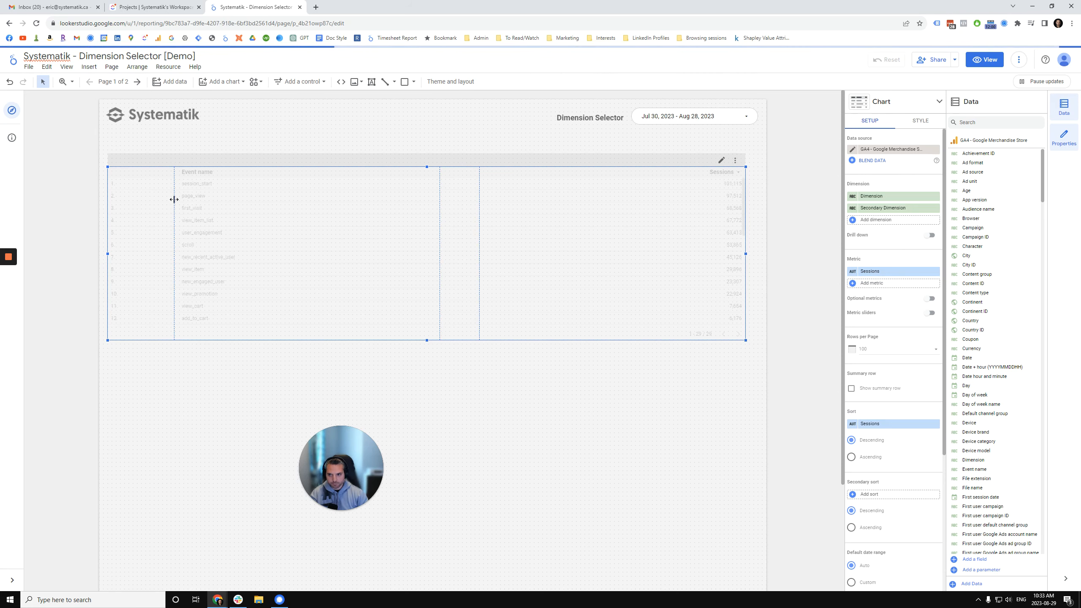
# - Narrow the row-number column of the sessions table
pyautogui.moveTo(174, 199); pyautogui.dragTo(129, 200)
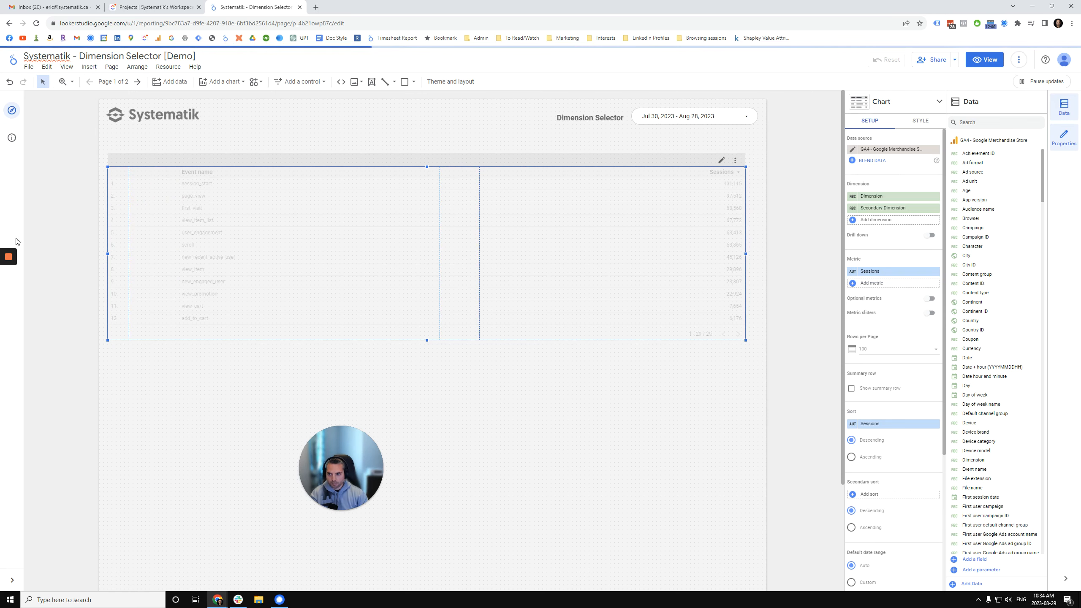
pyautogui.moveTo(7, 258)
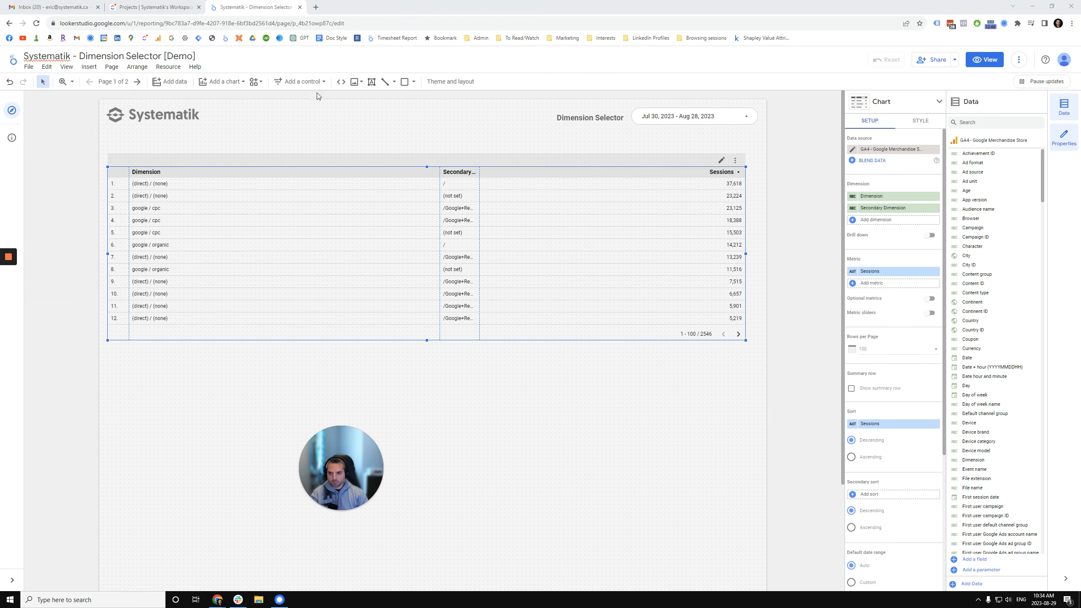
# - Add a drop-down list control above the table's Dimension column and set its control field to the Select a Dimension parameter
pyautogui.click(301, 82)
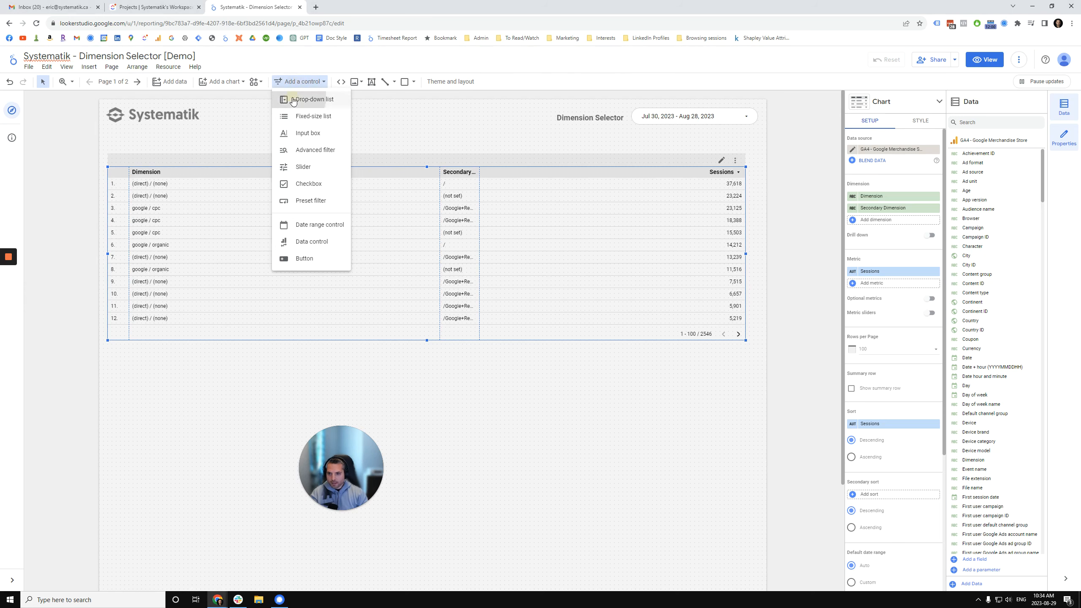
pyautogui.click(298, 97)
pyautogui.moveTo(111, 140); pyautogui.dragTo(234, 157)
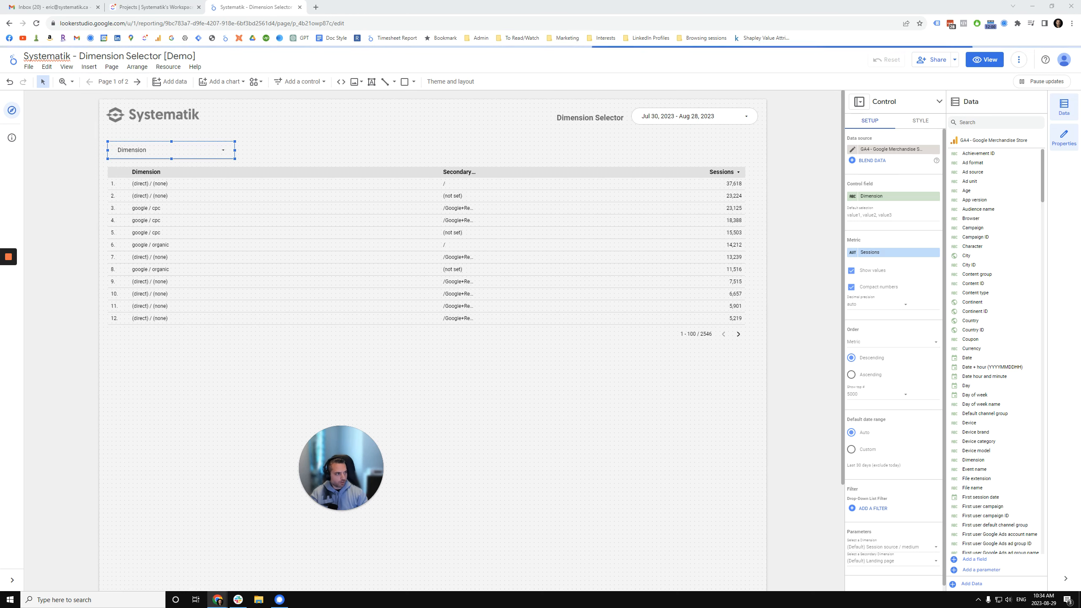
pyautogui.click(874, 198)
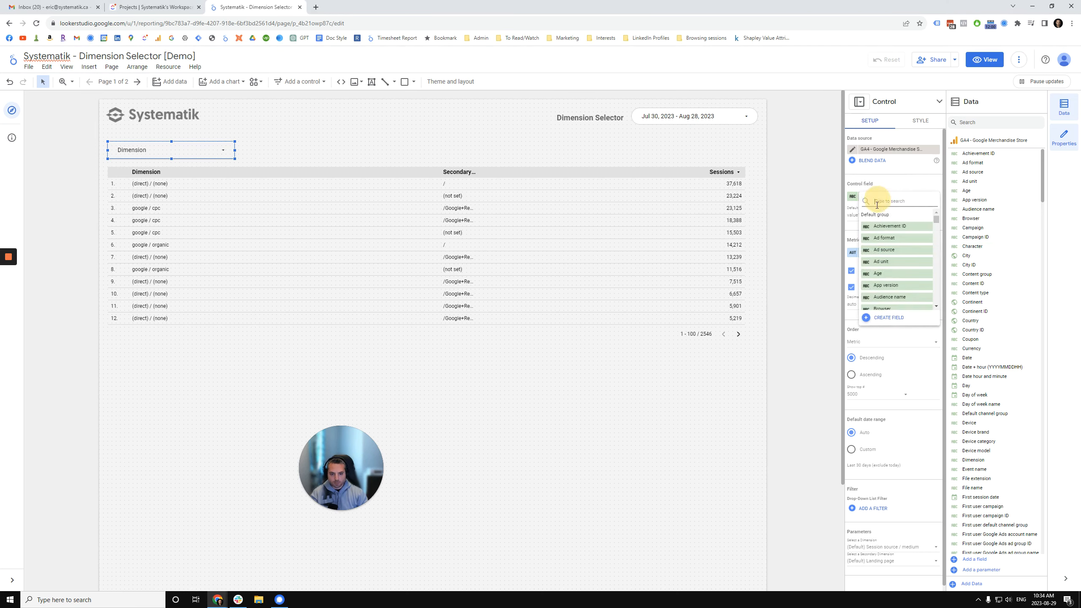
pyautogui.write('selec')
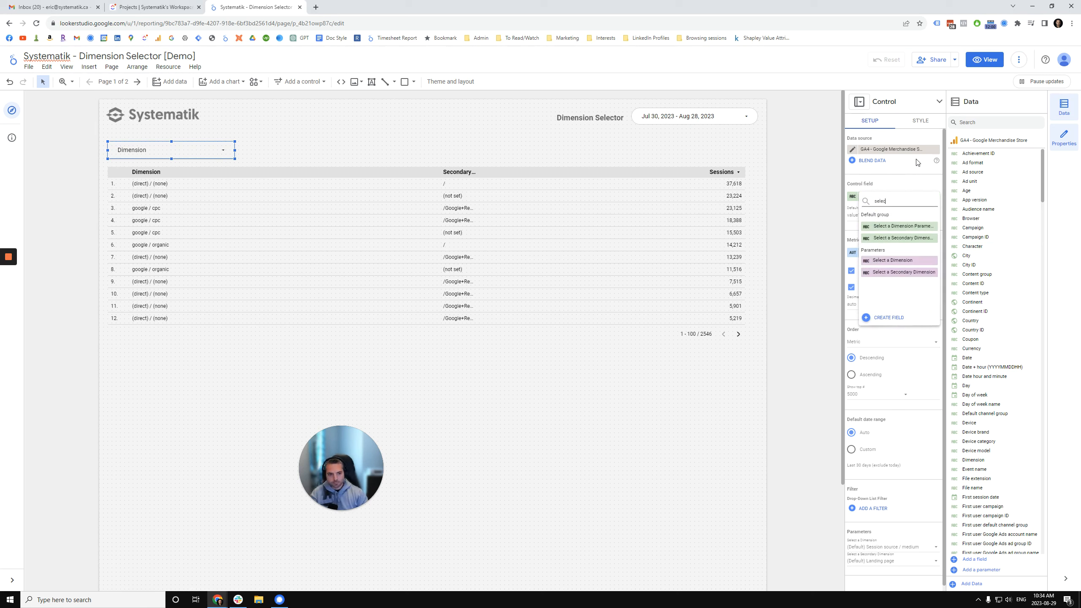
pyautogui.click(893, 260)
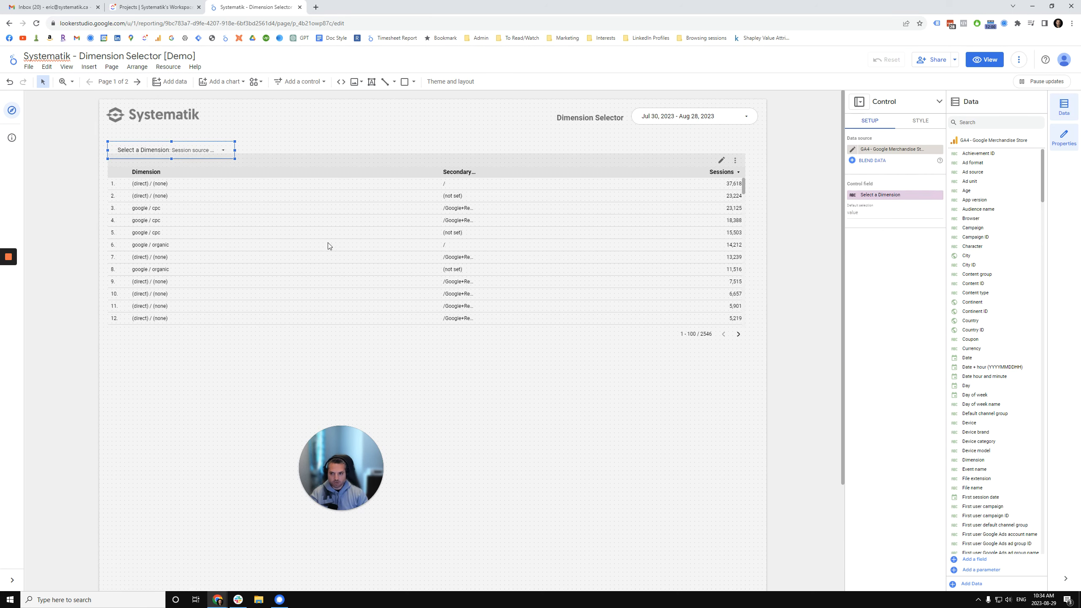
# - Widen the Select a Dimension control so that its selected value fits
pyautogui.click(206, 146)
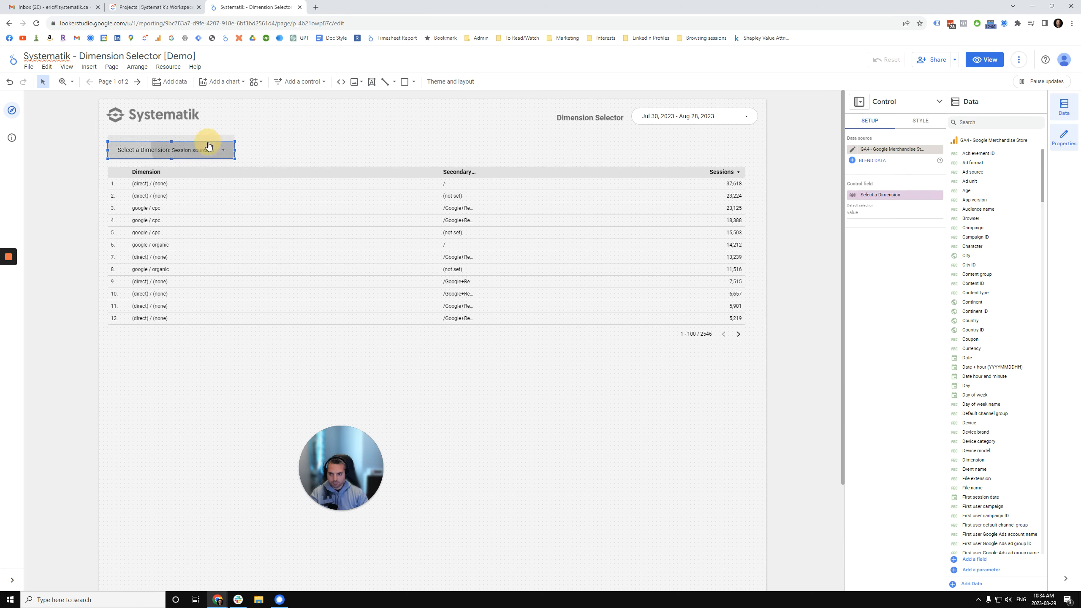
pyautogui.click(209, 142)
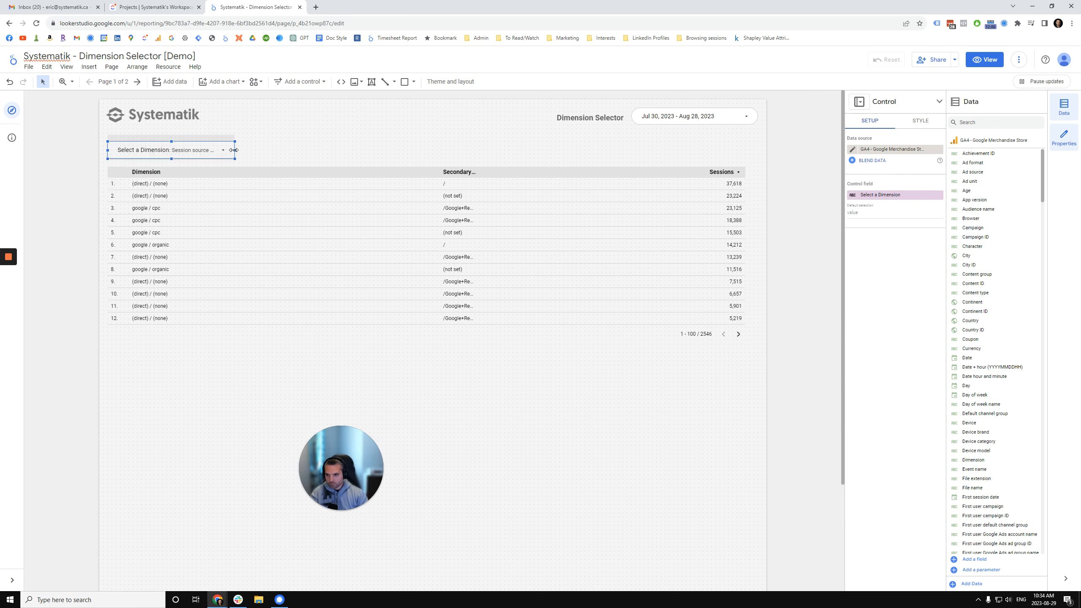
pyautogui.moveTo(233, 150); pyautogui.dragTo(261, 150)
# - Duplicate the Select a Dimension control and place the copy beside it in the same row, leaving a gap between them
pyautogui.moveTo(236, 143); pyautogui.dragTo(248, 131)
pyautogui.press('Right')
pyautogui.press('Right')
pyautogui.press('Right')
pyautogui.press('Right')
pyautogui.press('Right')
pyautogui.press('Right')
pyautogui.press('Right')
pyautogui.press('Right')
pyautogui.press('Right')
pyautogui.press('Right')
pyautogui.press('Right')
pyautogui.press('Right')
pyautogui.press('Right')
pyautogui.press('Right')
pyautogui.press('Right')
pyautogui.press('Right')
pyautogui.press('Right')
pyautogui.press('Right')
pyautogui.press('Right')
pyautogui.press('Right')
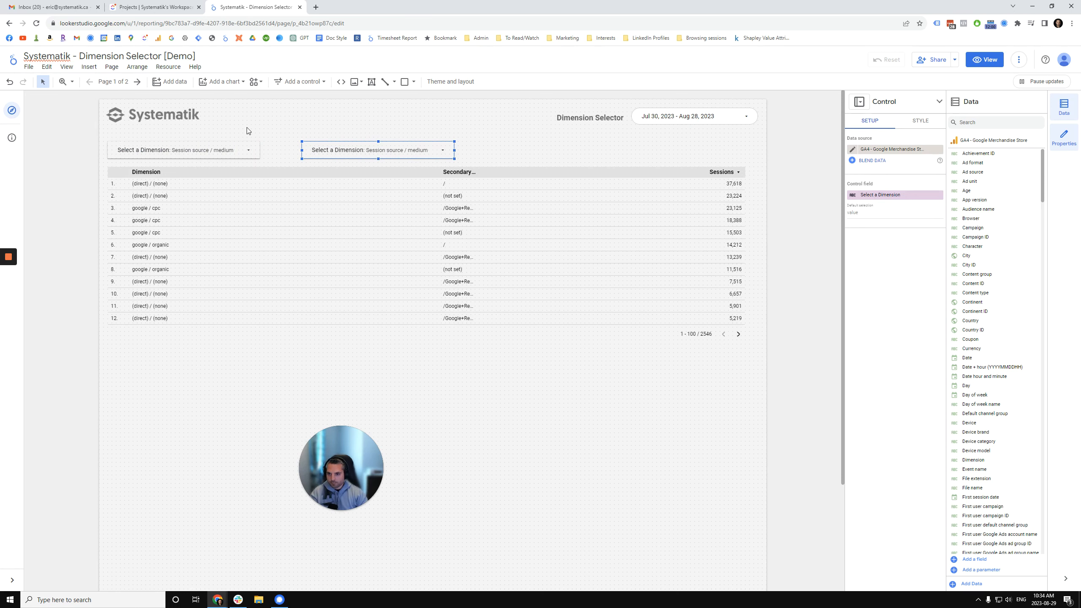
pyautogui.press('Left')
pyautogui.press('Left')
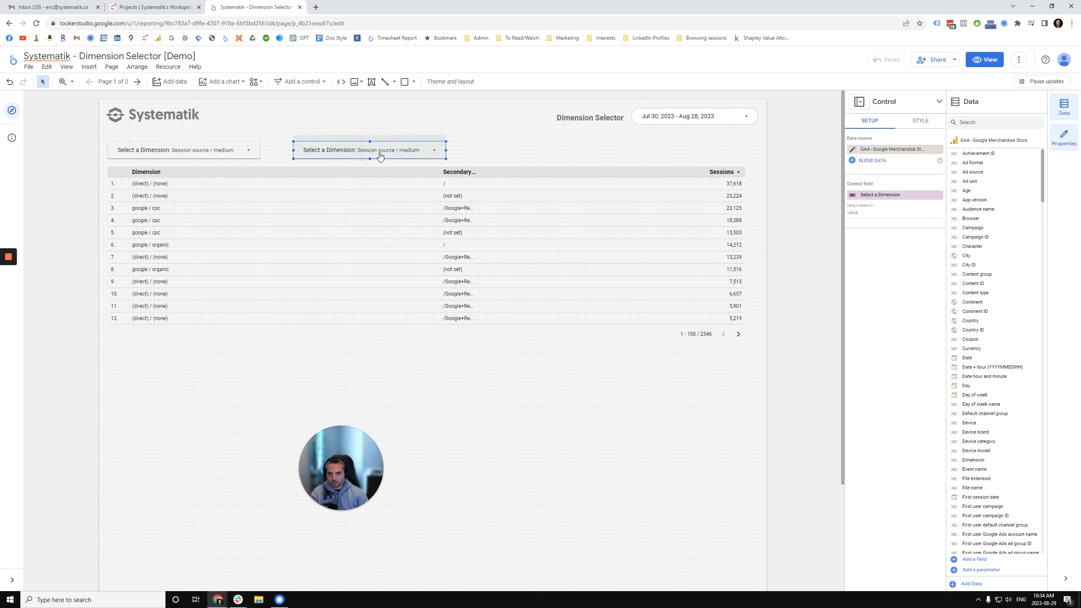
# - Set the duplicated control's field to the Select a Secondary Dimension parameter
pyautogui.click(901, 196)
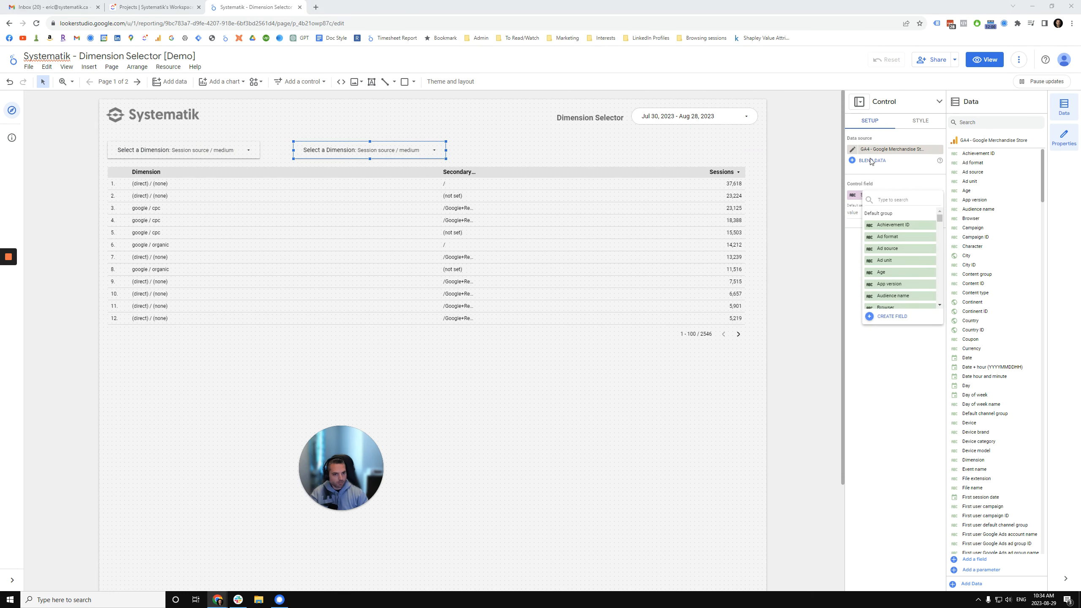
pyautogui.write('selec')
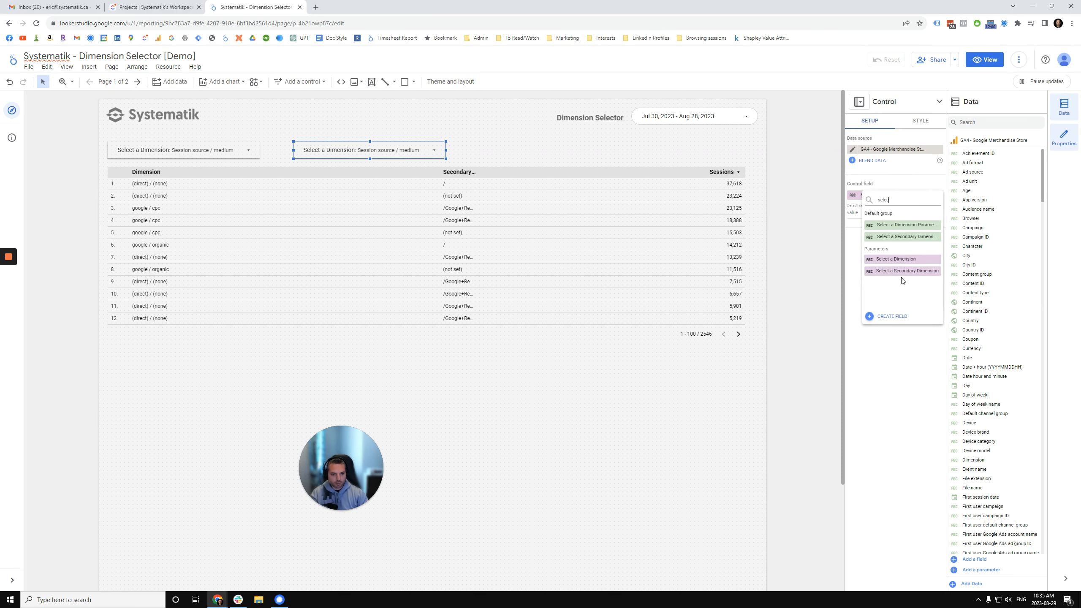
pyautogui.click(905, 270)
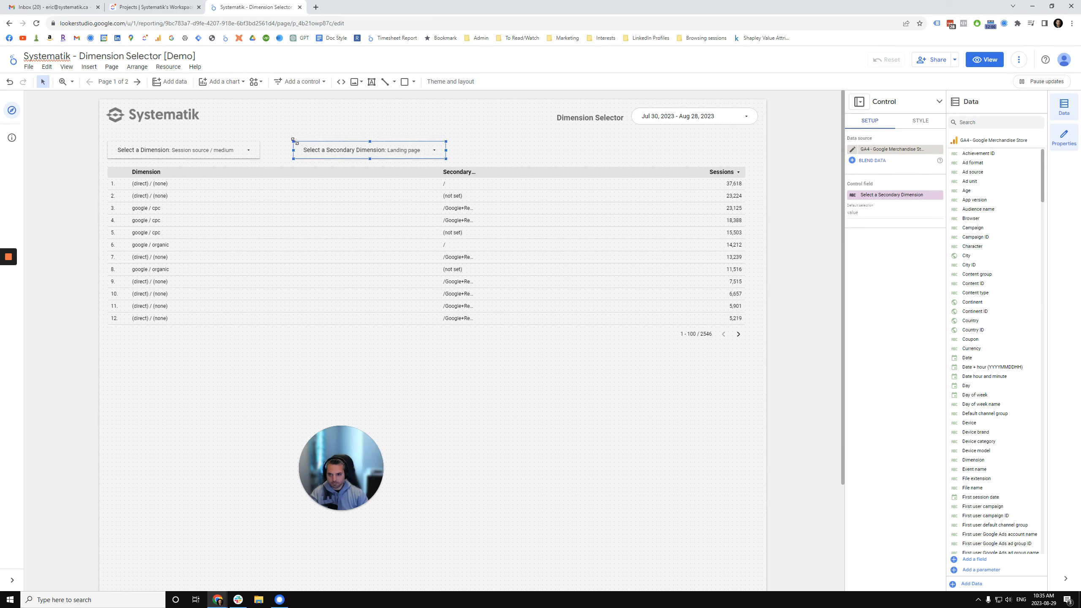
# - Fit the table's columns to their data and align the second control with the start of the Secondary Dimension column
pyautogui.click(379, 197)
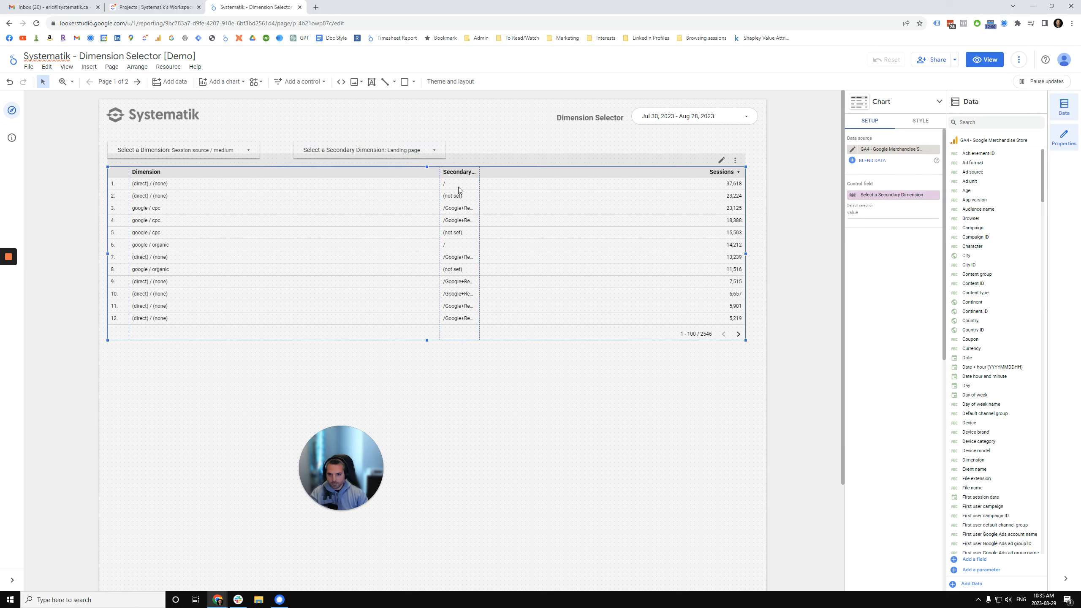
pyautogui.rightClick(389, 221)
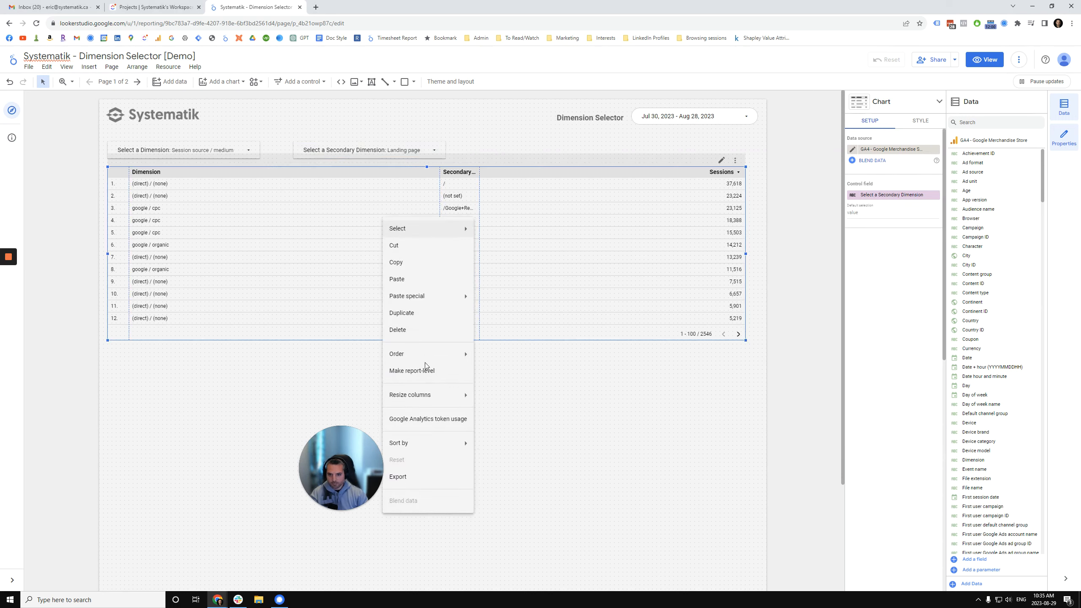
pyautogui.moveTo(420, 398)
pyautogui.click(489, 400)
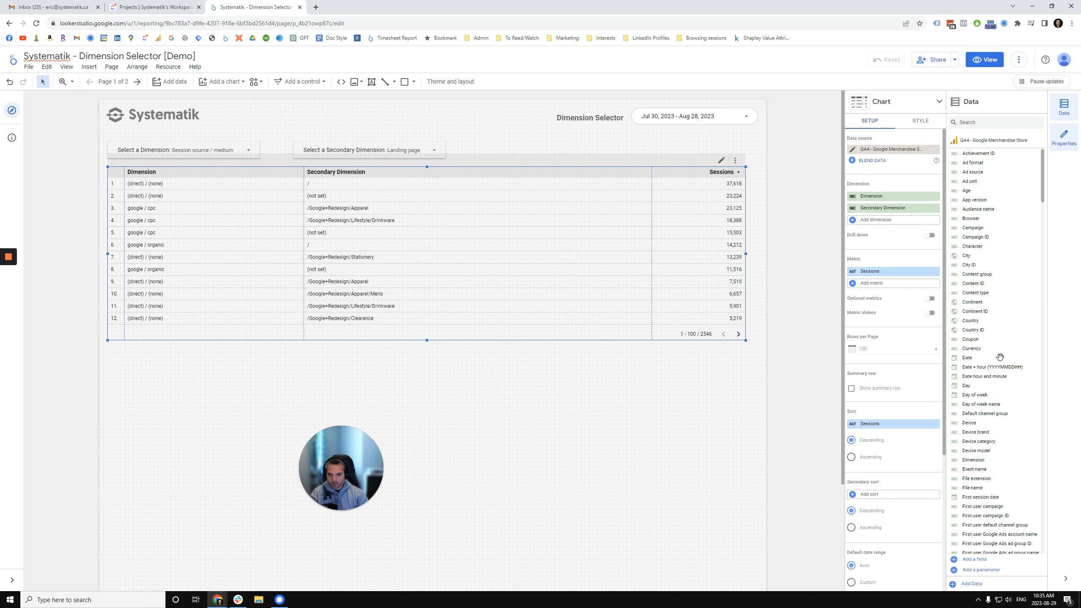
pyautogui.moveTo(317, 145); pyautogui.dragTo(330, 145)
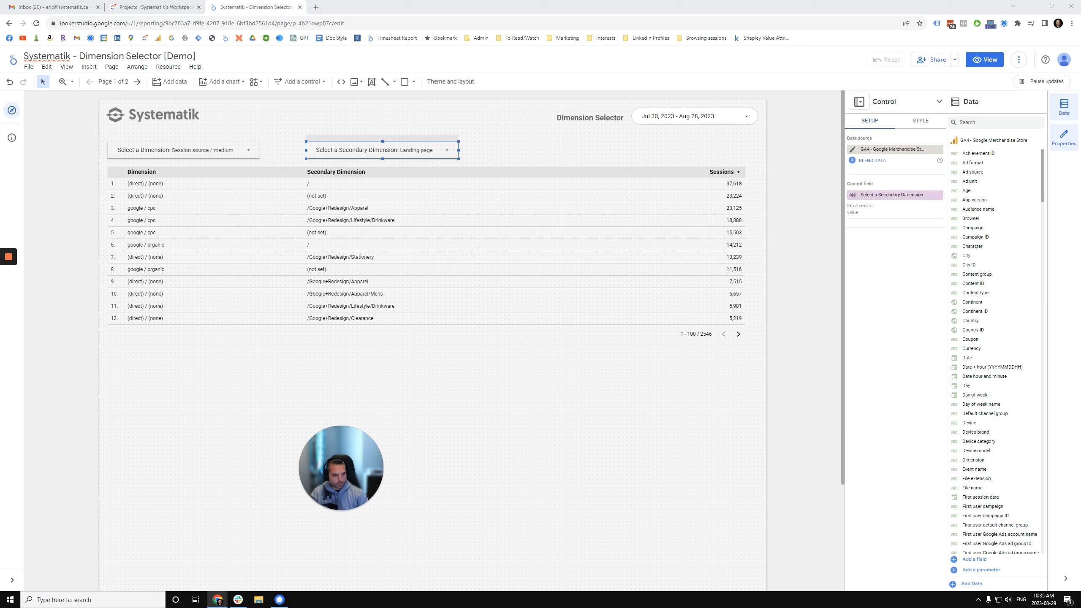
# - Apply the copied table style to the sessions table with a special paste
pyautogui.click(281, 199)
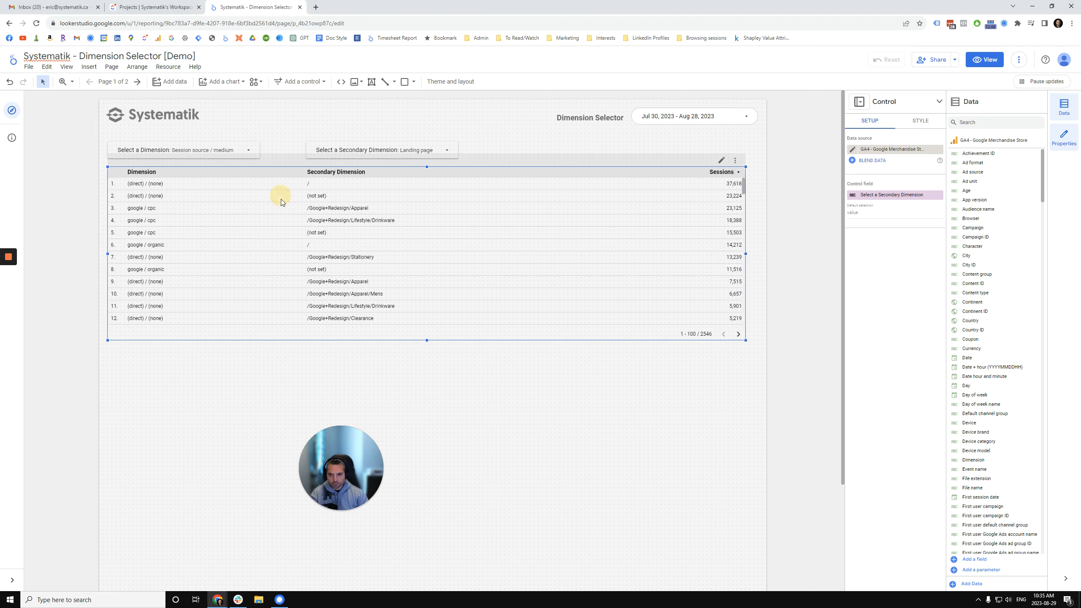
pyautogui.rightClick(284, 215)
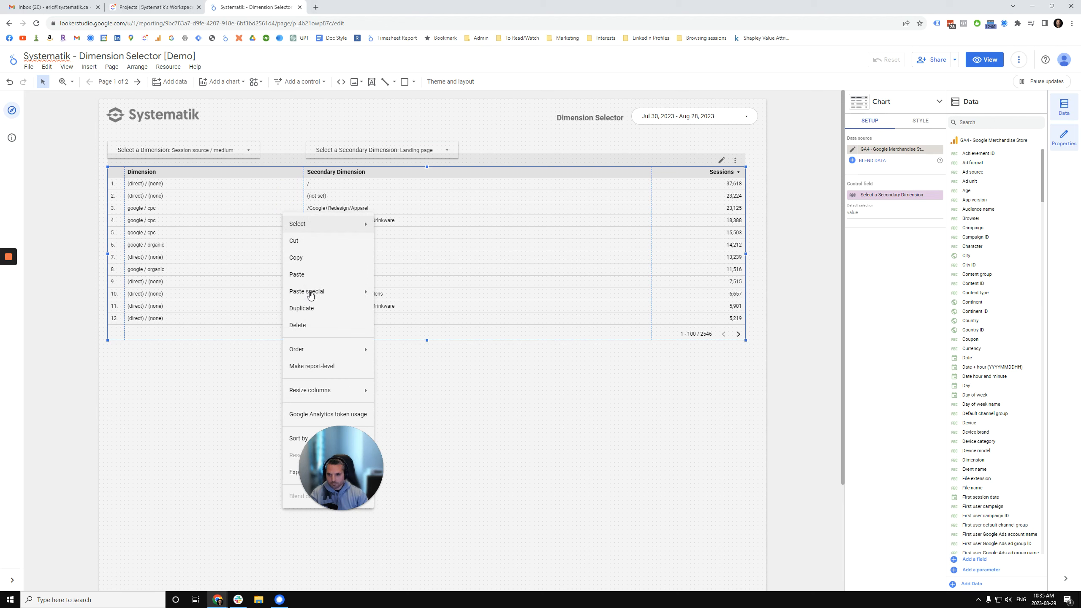
pyautogui.moveTo(310, 295)
pyautogui.click(395, 294)
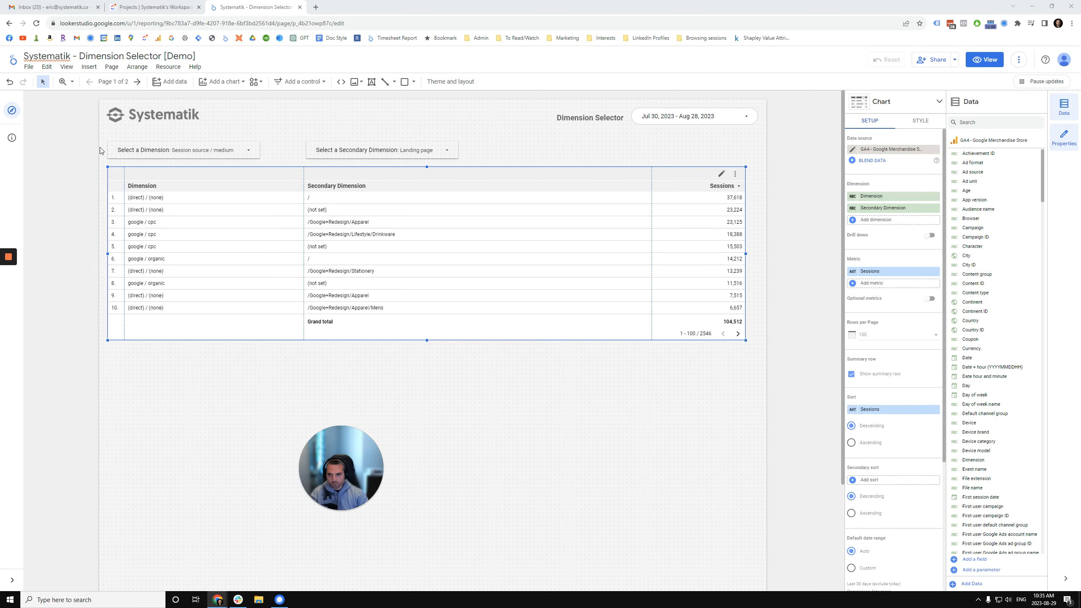
# - Select both drop-down controls above the table and apply the copied control style to them with a special paste
pyautogui.moveTo(99, 147); pyautogui.dragTo(437, 153)
pyautogui.rightClick(437, 152)
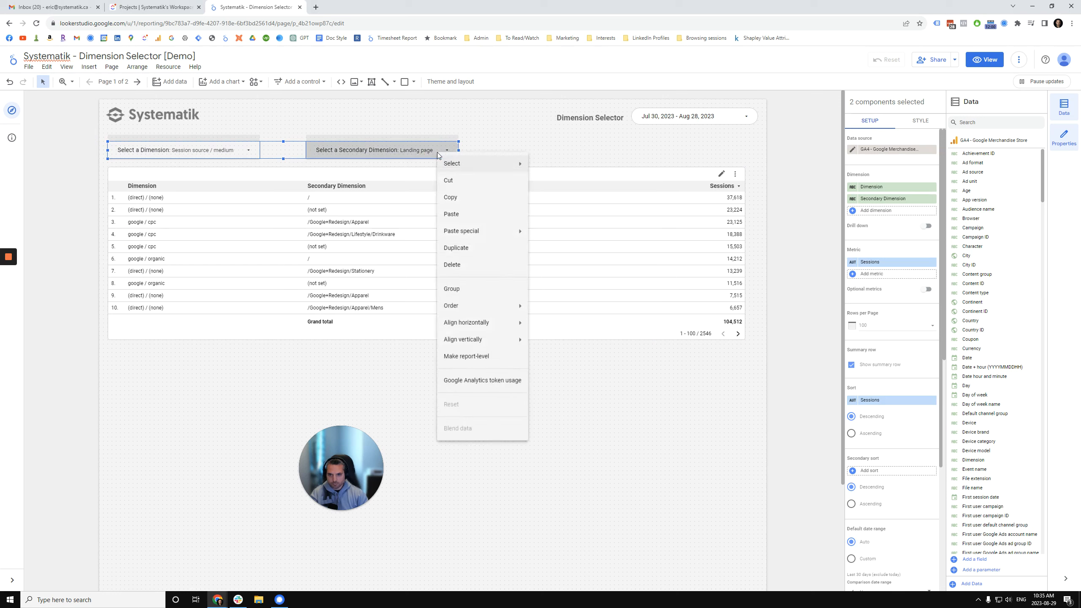
pyautogui.moveTo(500, 234)
pyautogui.click(552, 234)
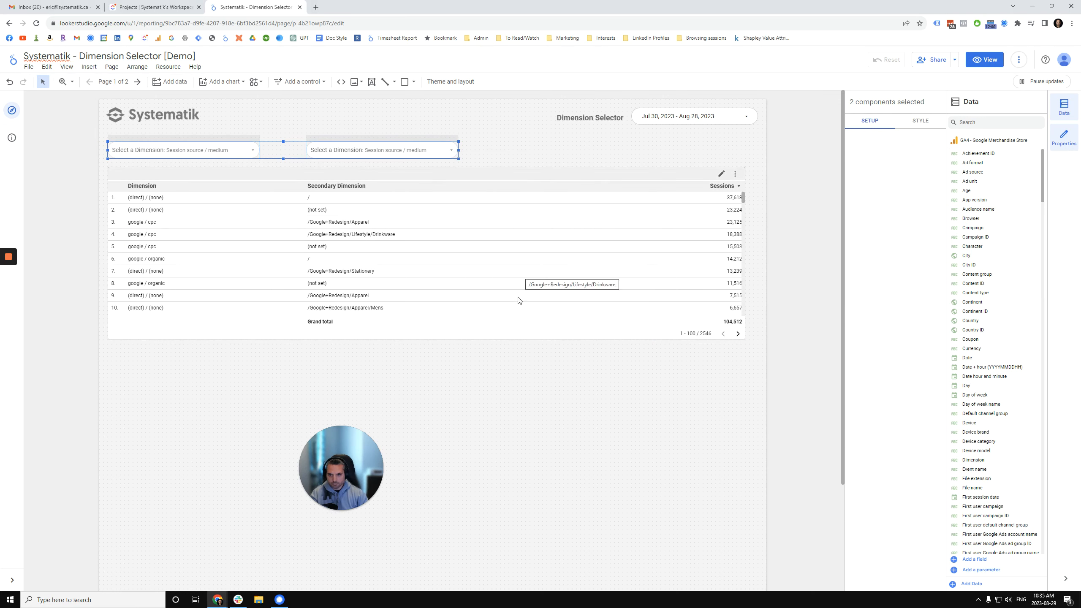
pyautogui.click(491, 363)
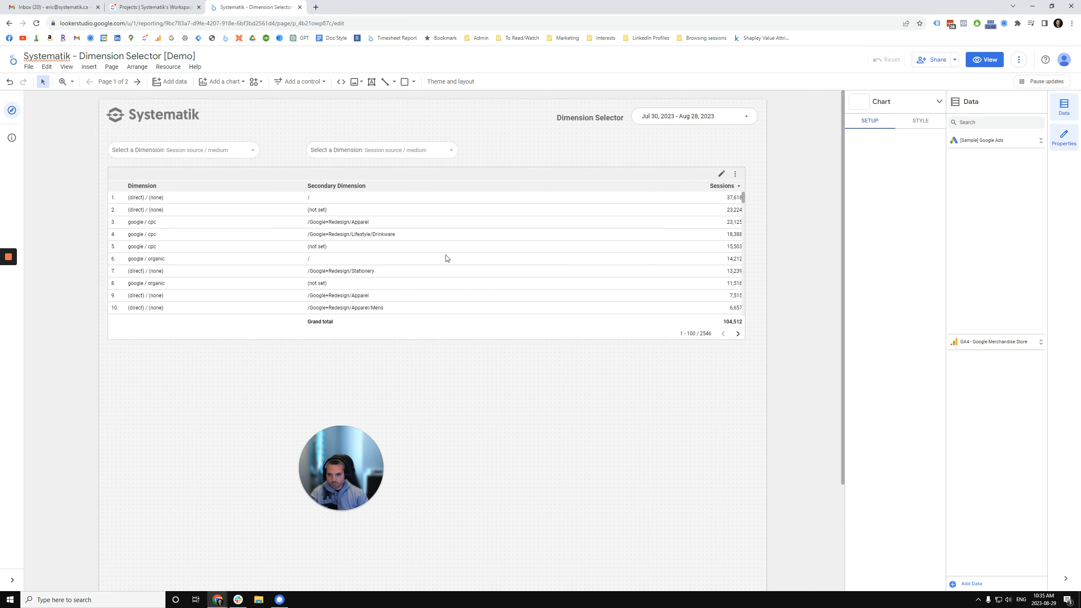
# - Change the second control's field back to the Select a Secondary Dimension parameter and deselect the control
pyautogui.click(405, 144)
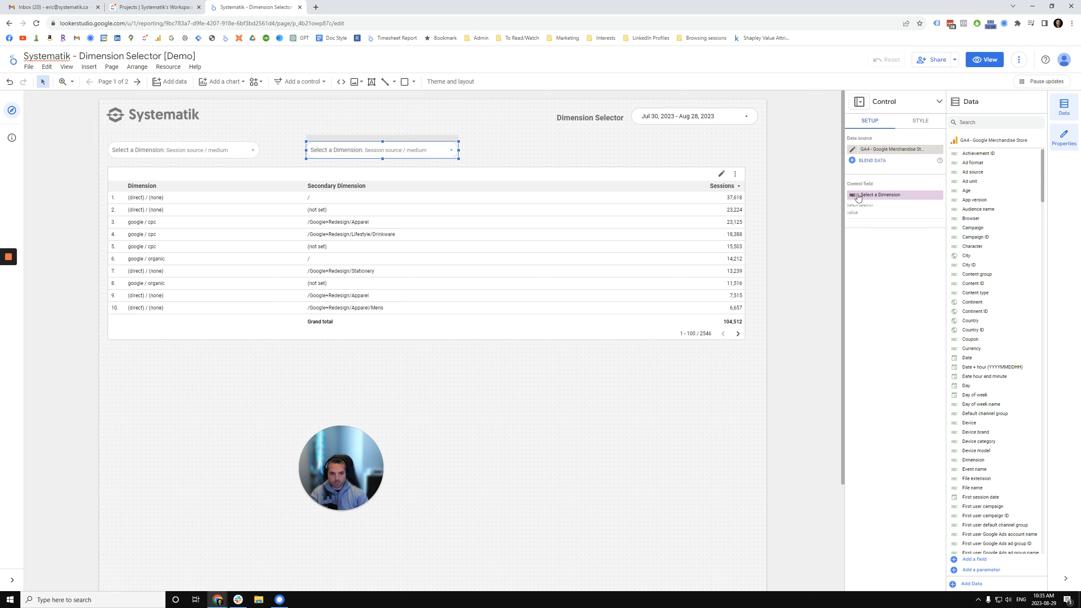
pyautogui.click(881, 195)
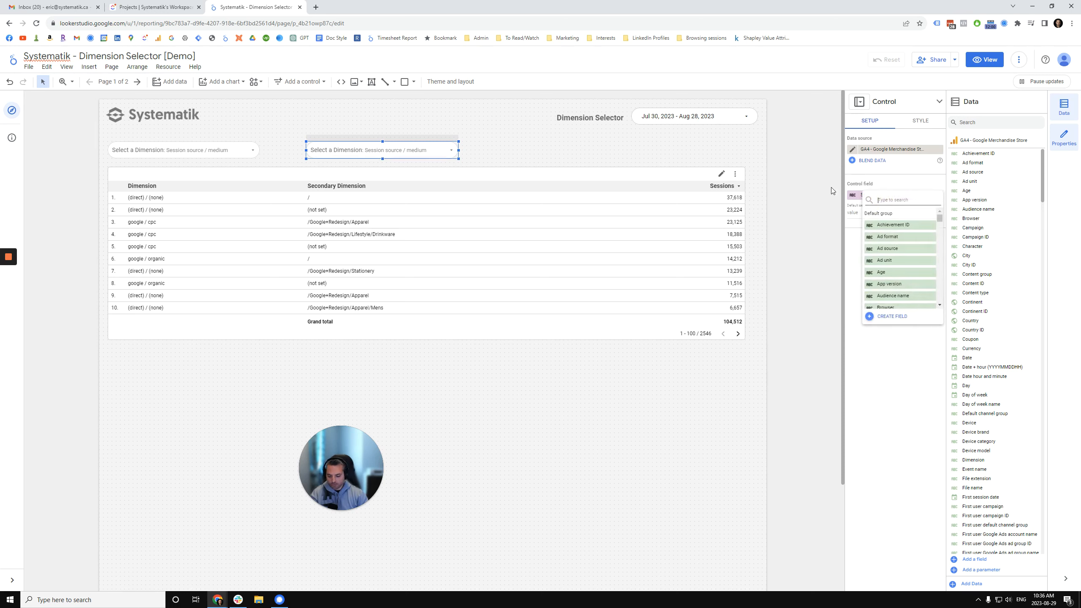
pyautogui.write('secon')
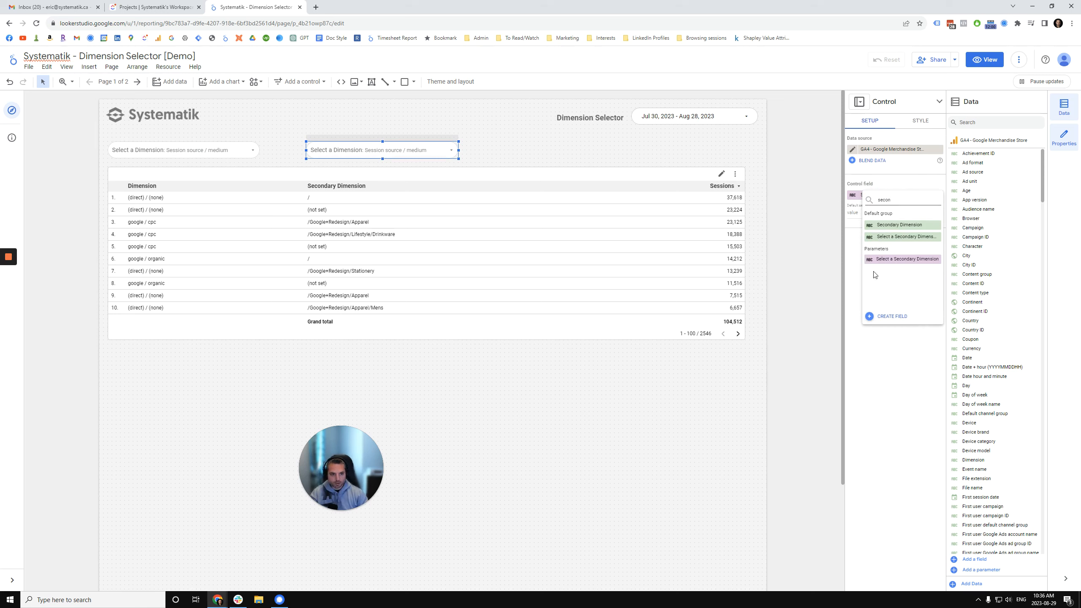
pyautogui.click(907, 259)
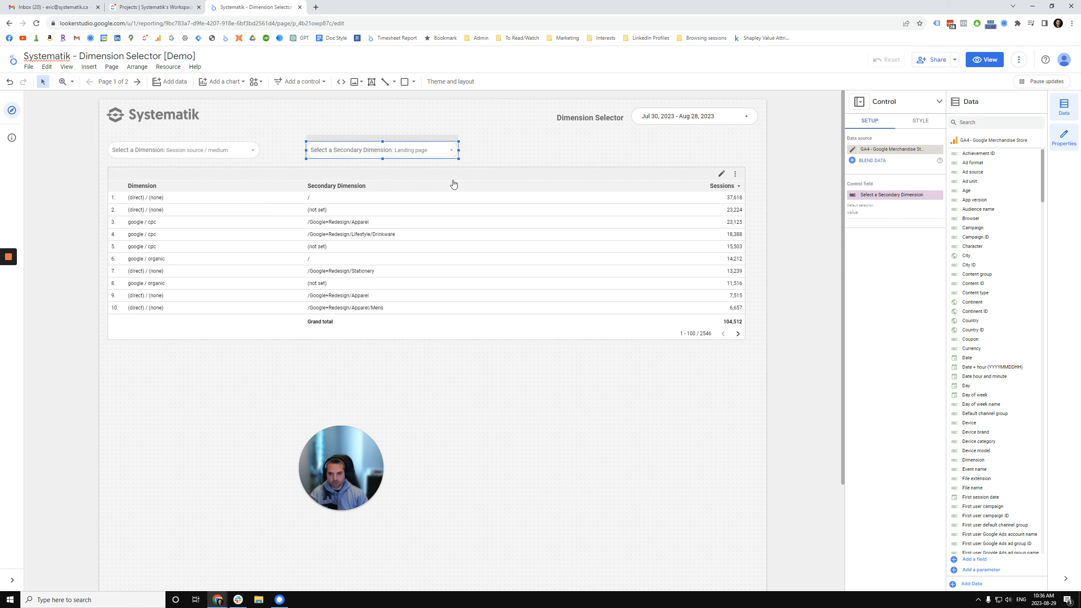
pyautogui.click(282, 152)
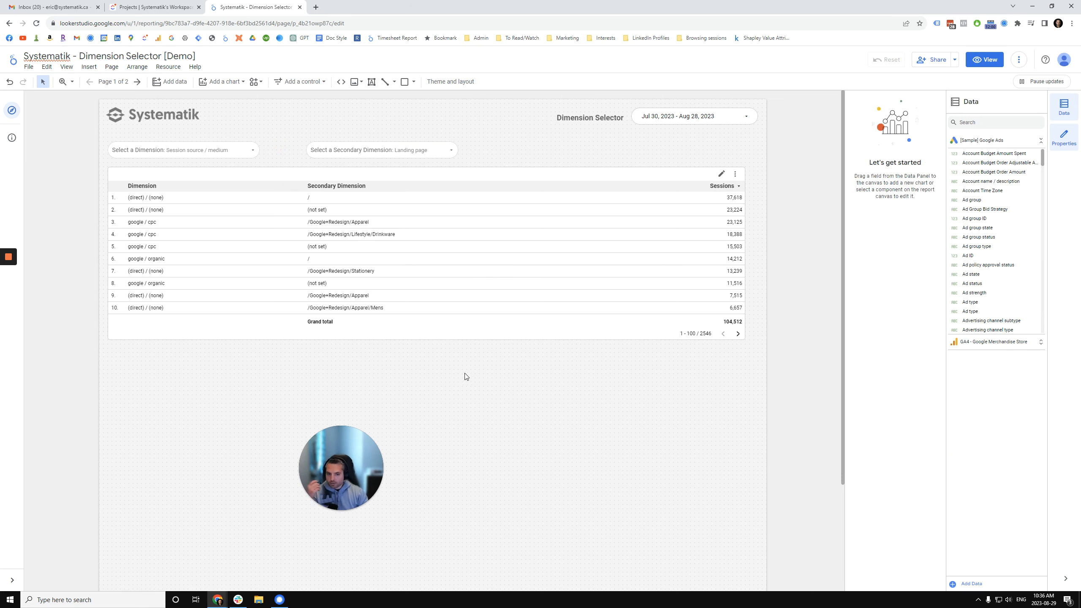
# - Check the primary dimension options, and choose Session campaign in the secondary dimension control
pyautogui.click(250, 154)
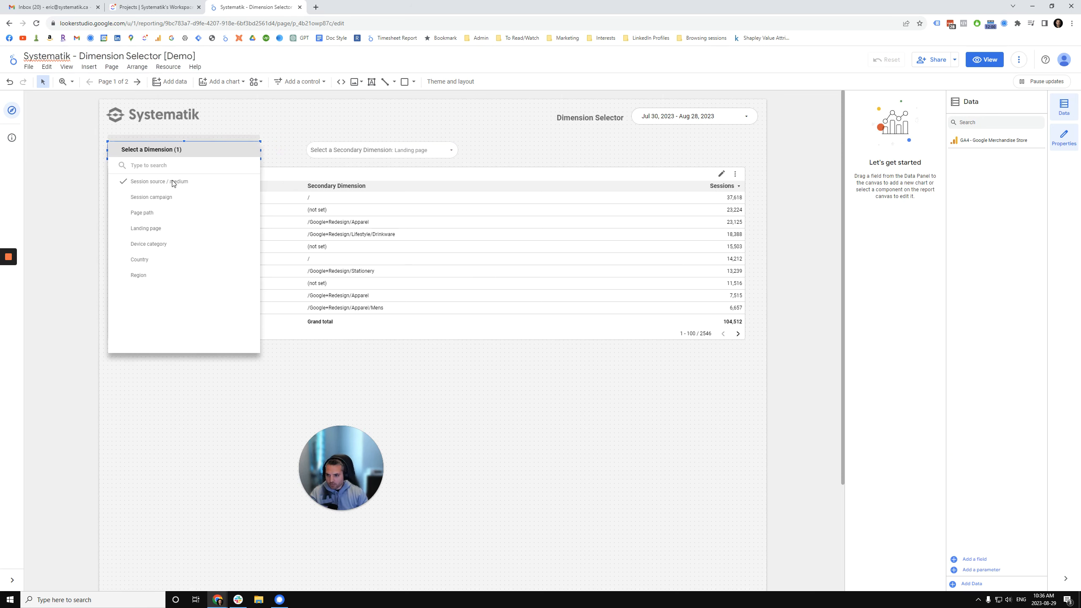
pyautogui.click(447, 149)
pyautogui.click(426, 152)
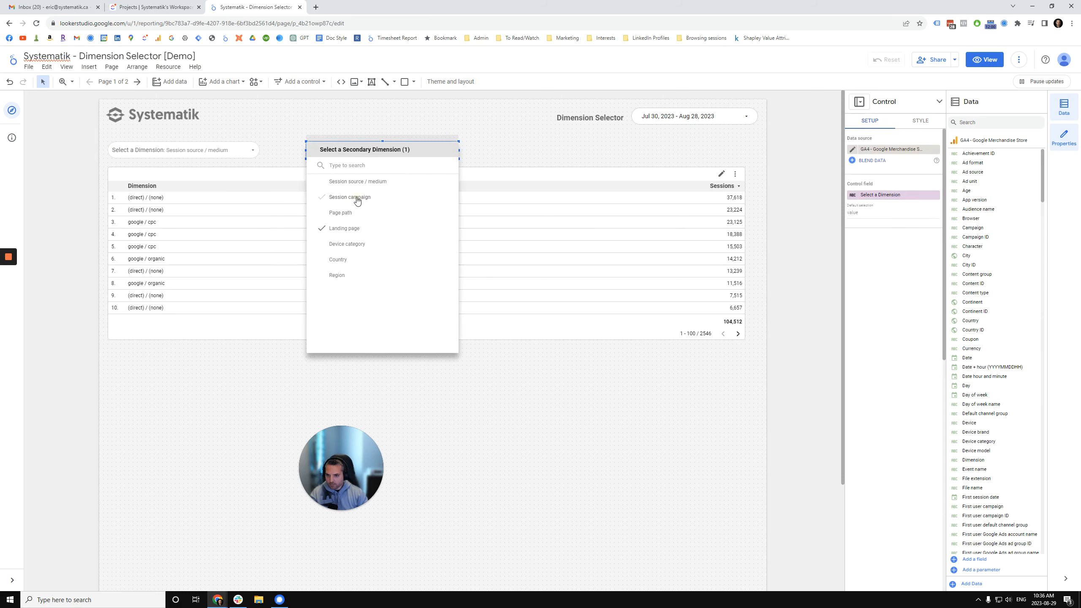
pyautogui.click(357, 199)
pyautogui.click(522, 144)
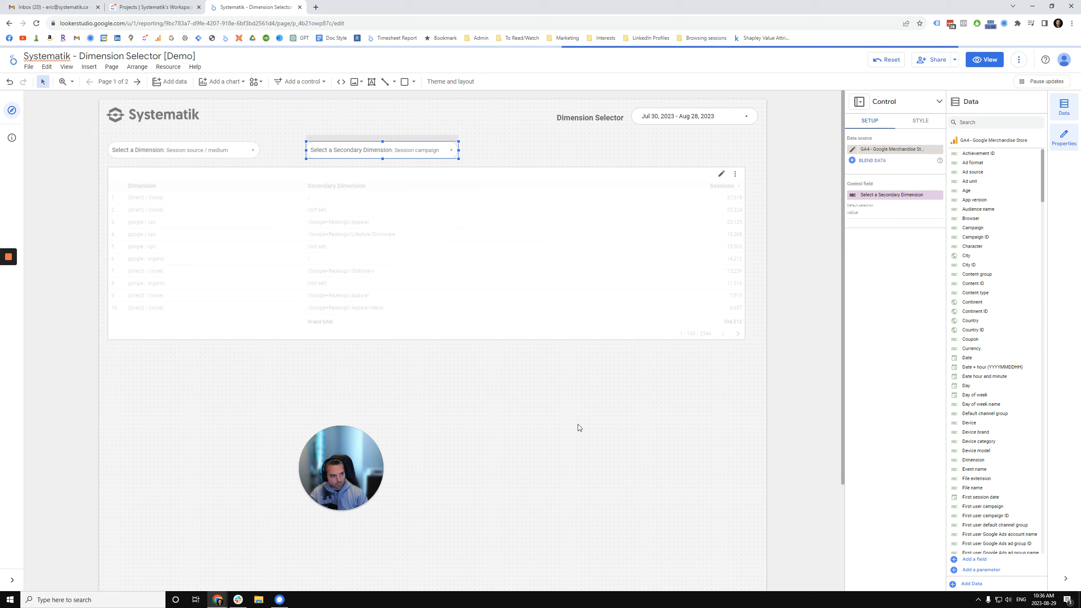
pyautogui.moveTo(9, 293)
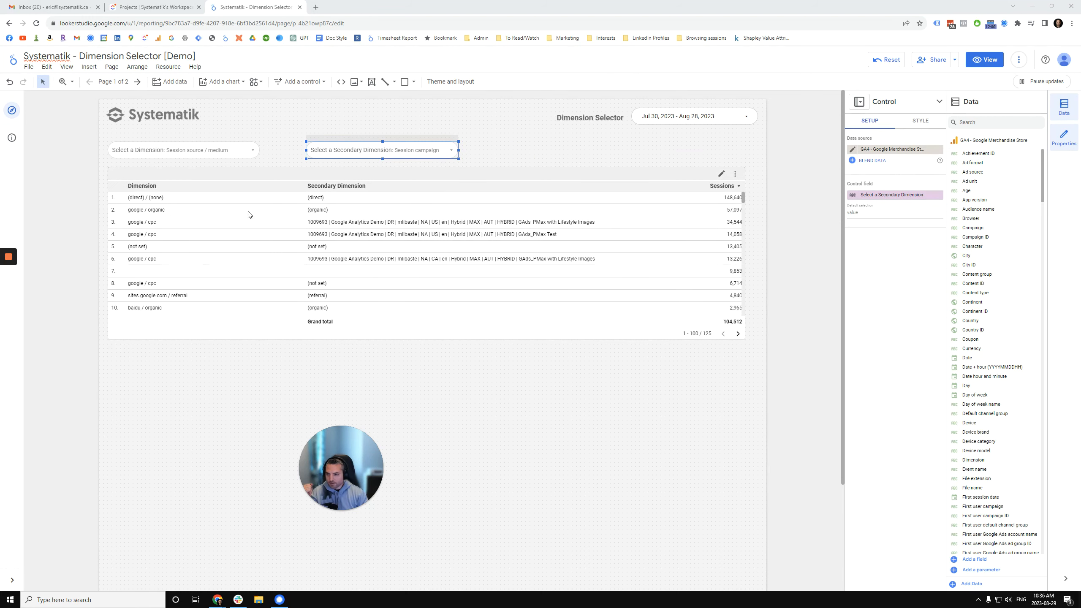
# - Add a new table chart over the sessions table and set its dimension to Select a Dimension Parameter
pyautogui.click(87, 186)
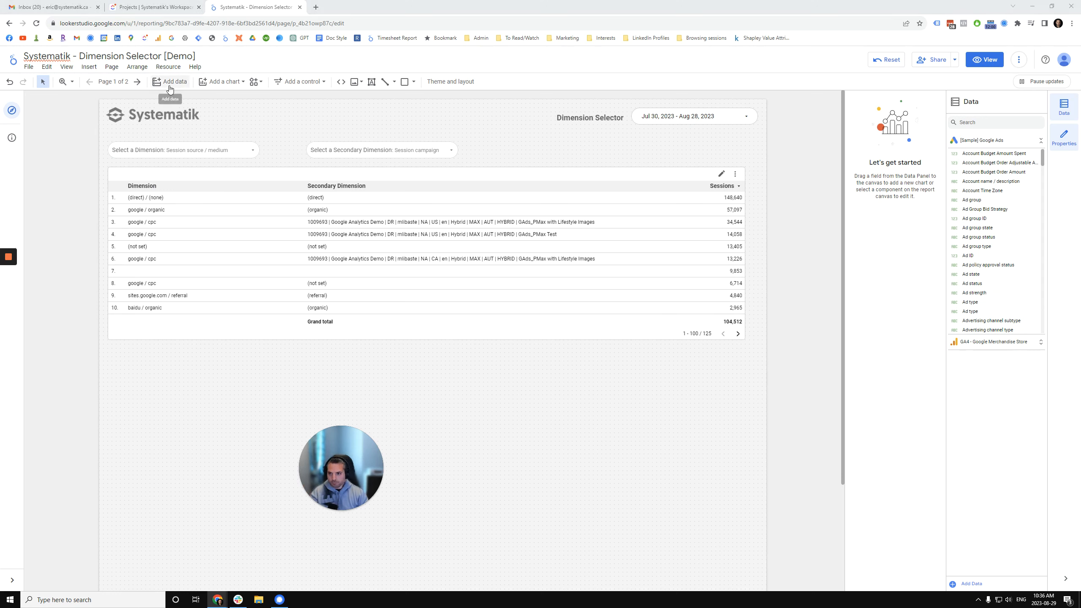
pyautogui.click(217, 84)
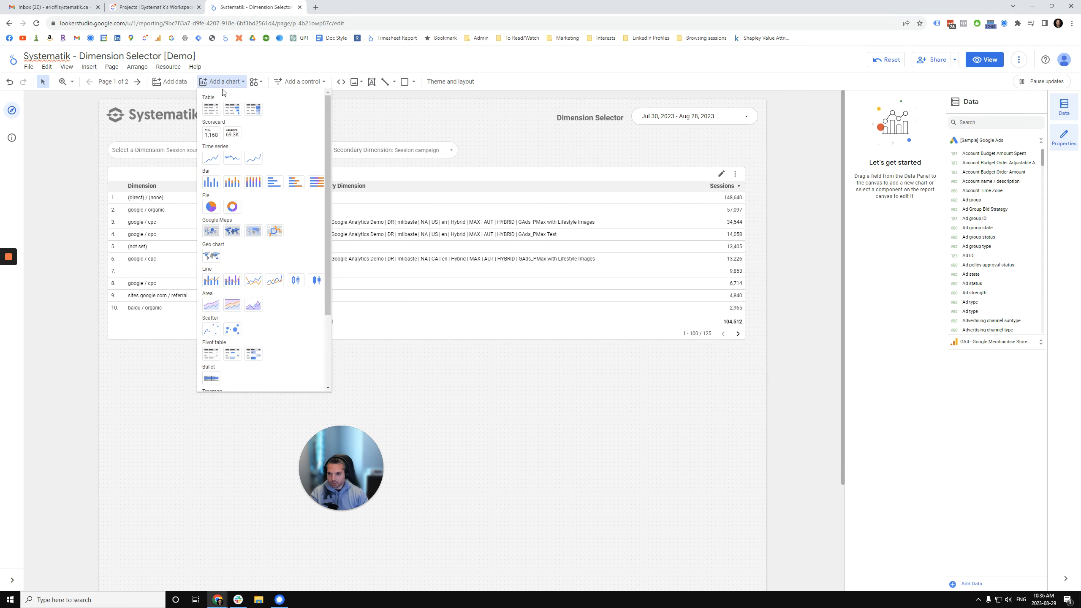
pyautogui.click(212, 109)
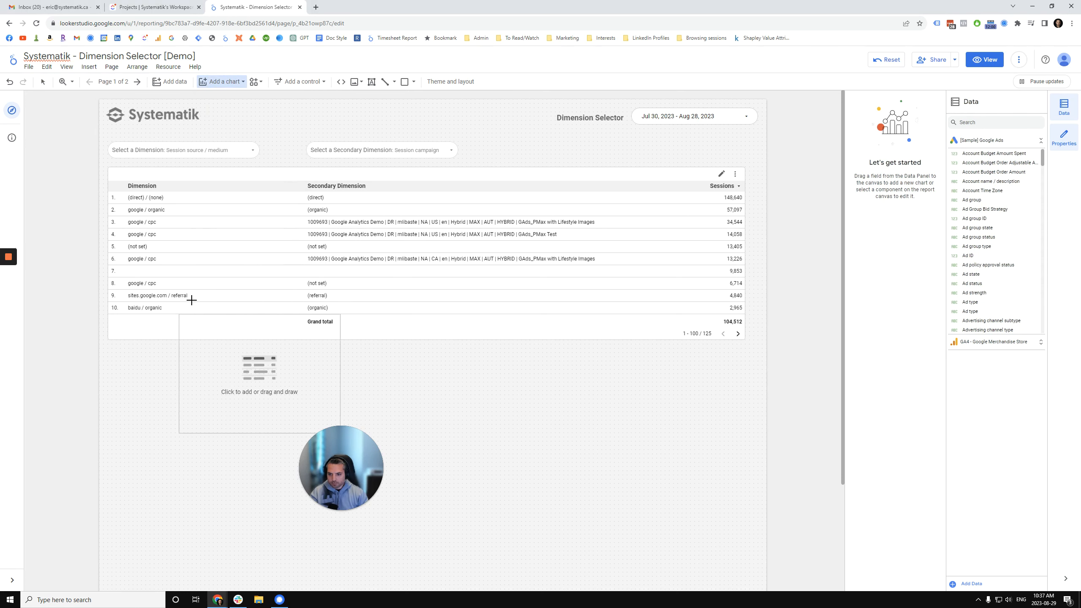
pyautogui.click(197, 221)
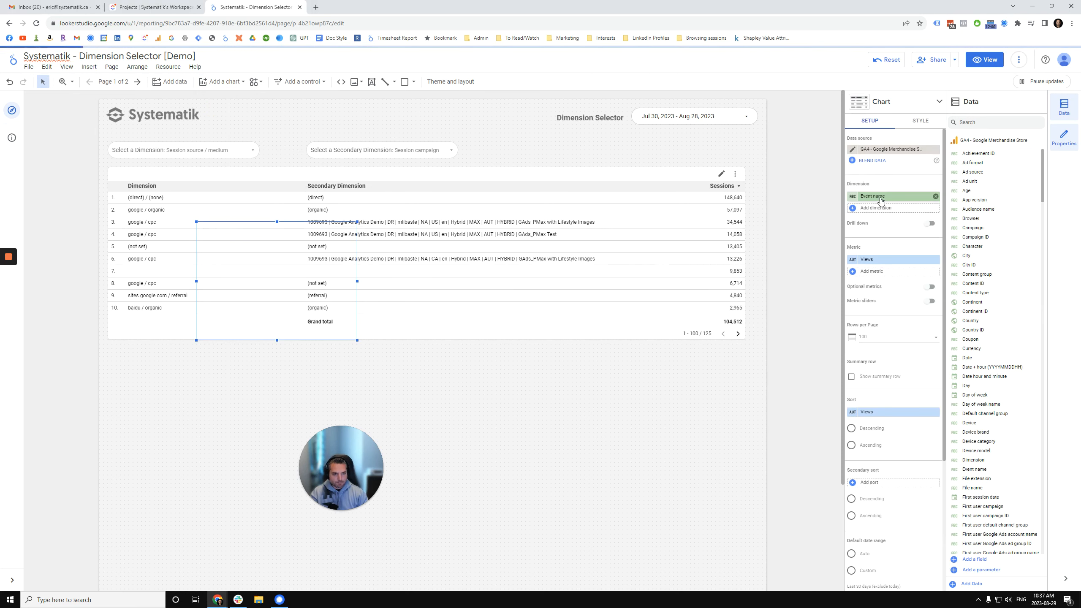
pyautogui.click(881, 200)
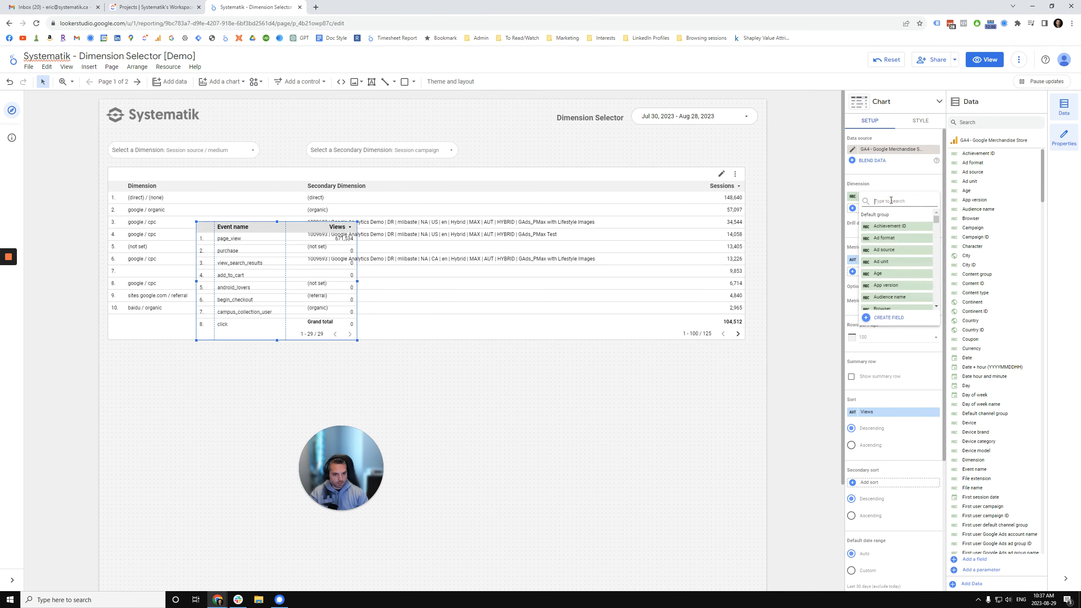
pyautogui.write('selec')
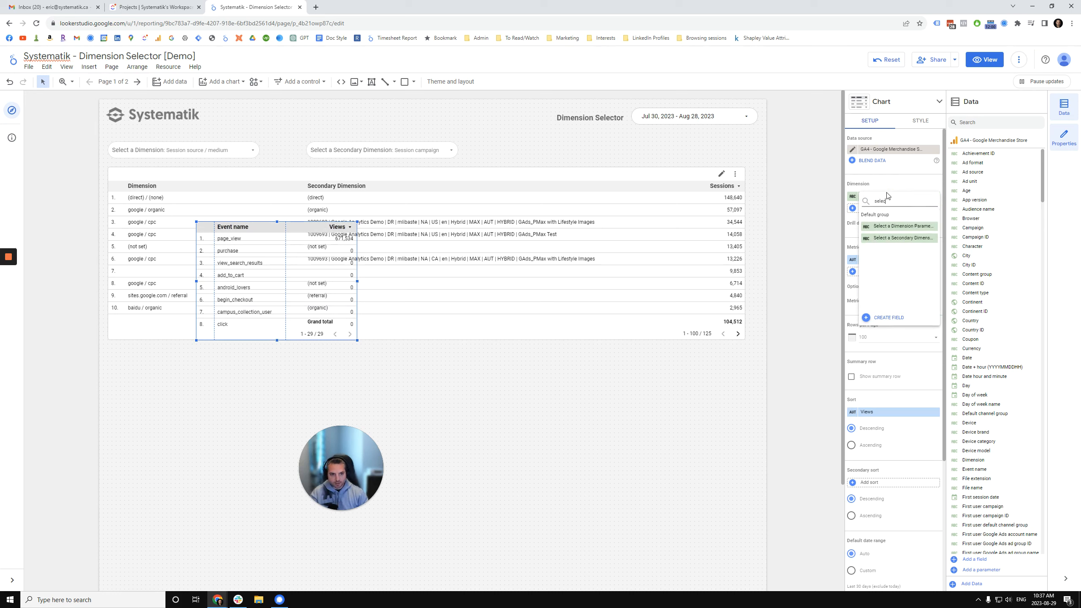
pyautogui.click(896, 231)
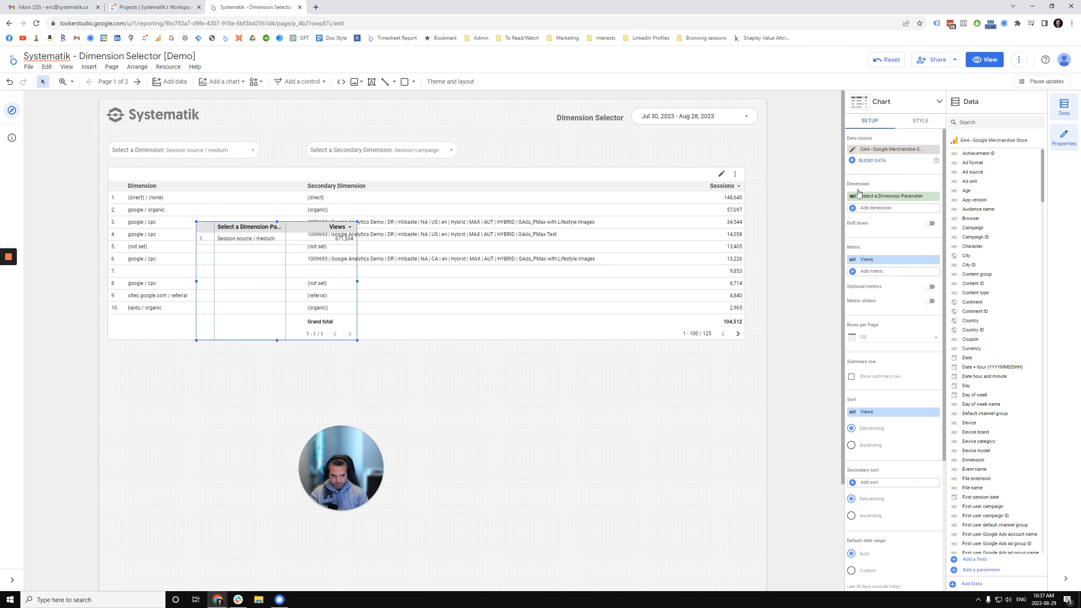
# - Hide the new table's header, narrow its Views column and shrink the table's height to about one row
pyautogui.click(916, 123)
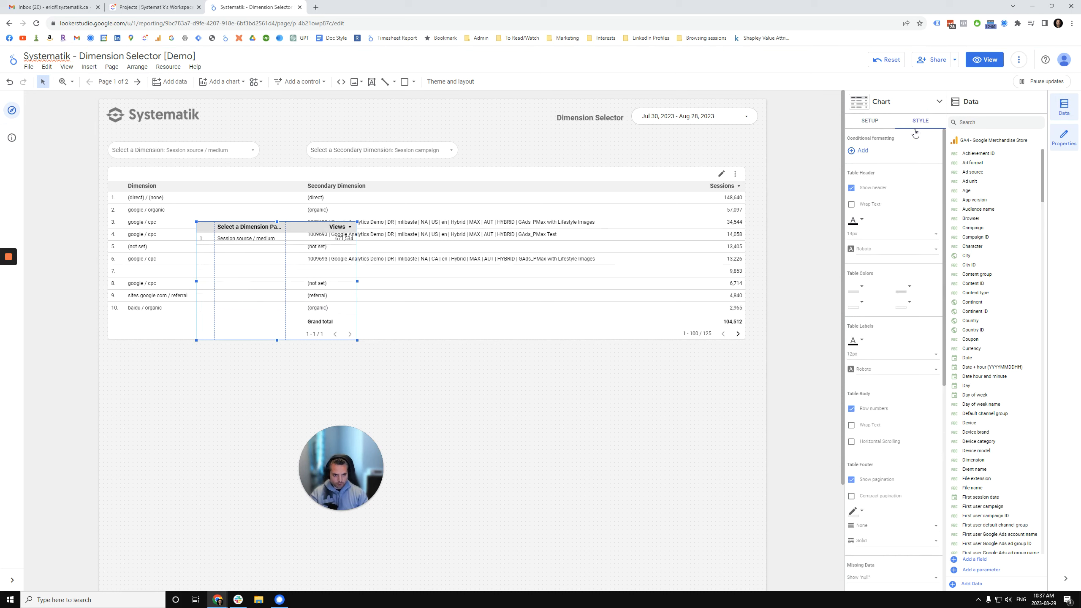
pyautogui.click(852, 189)
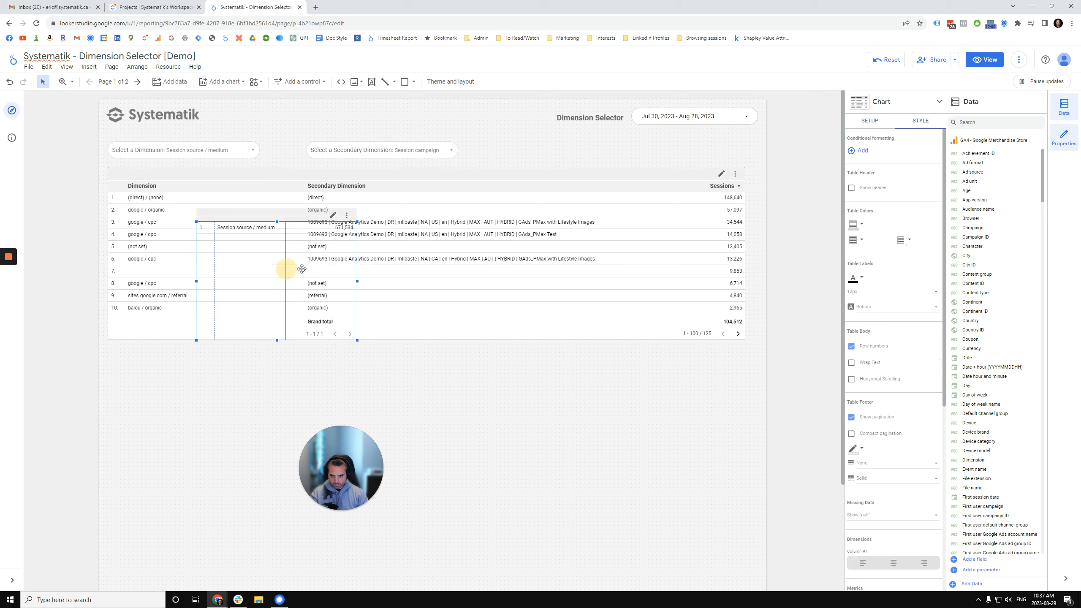
pyautogui.moveTo(302, 268); pyautogui.dragTo(372, 275)
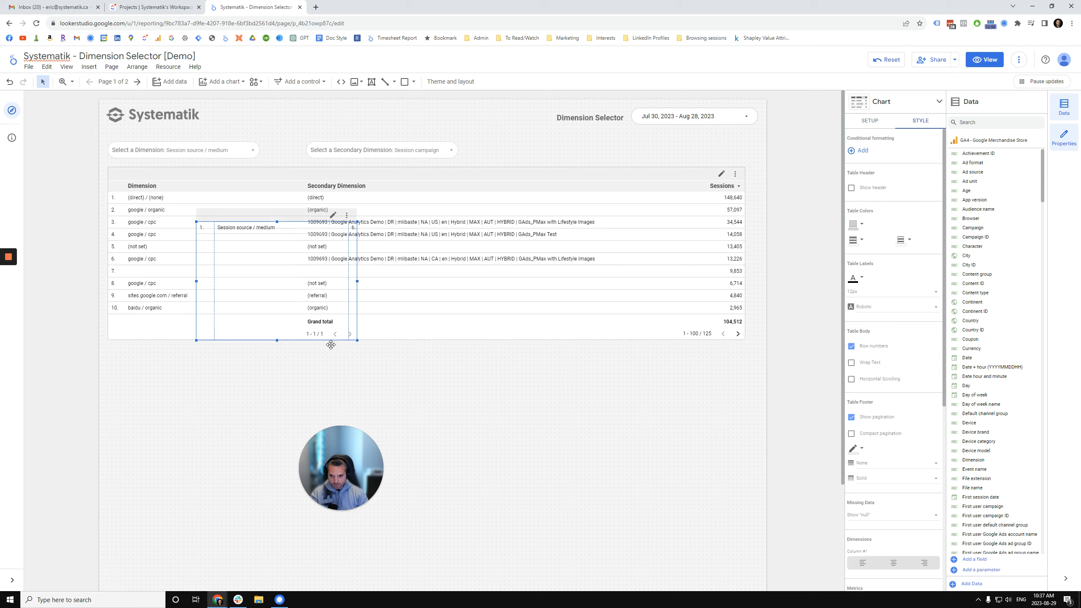
pyautogui.moveTo(278, 339); pyautogui.dragTo(271, 252)
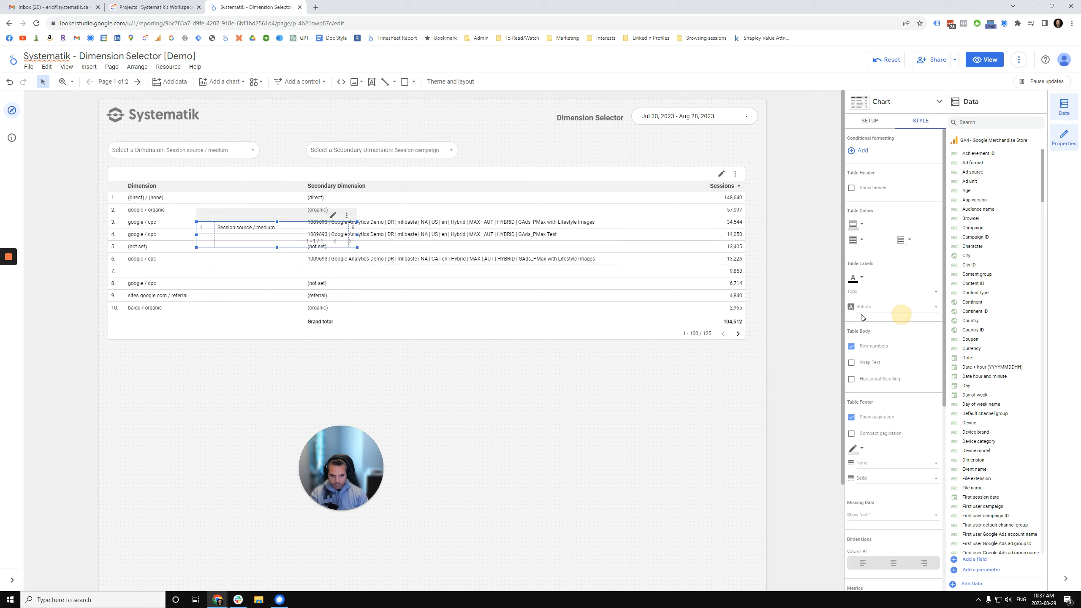
# - Turn off the small table's pagination and row numbers, and move it below the sessions table
pyautogui.click(852, 417)
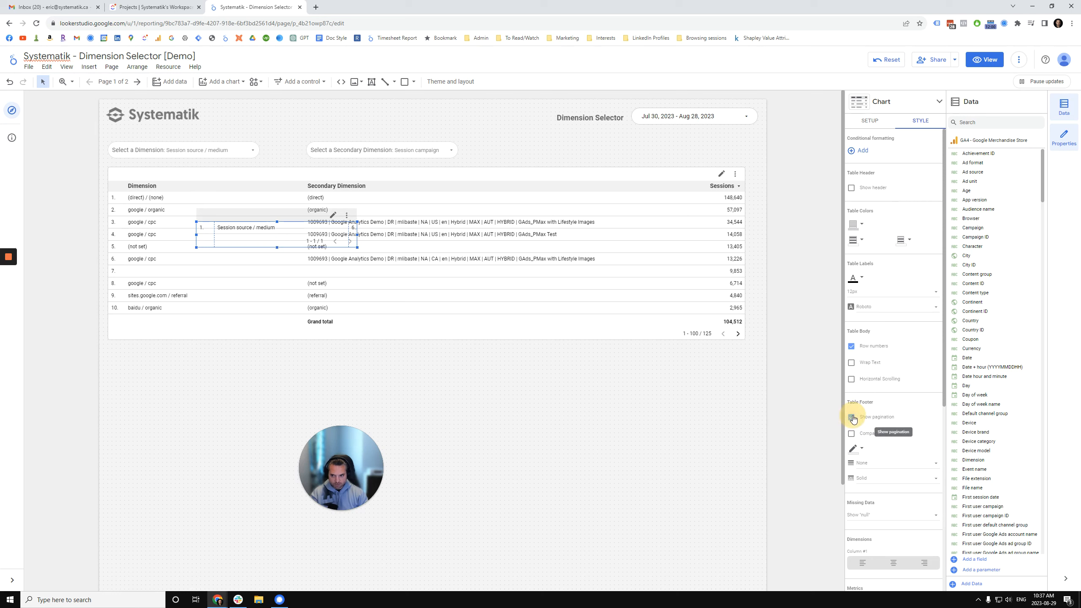
pyautogui.click(852, 346)
pyautogui.moveTo(277, 246); pyautogui.dragTo(309, 367)
pyautogui.click(437, 394)
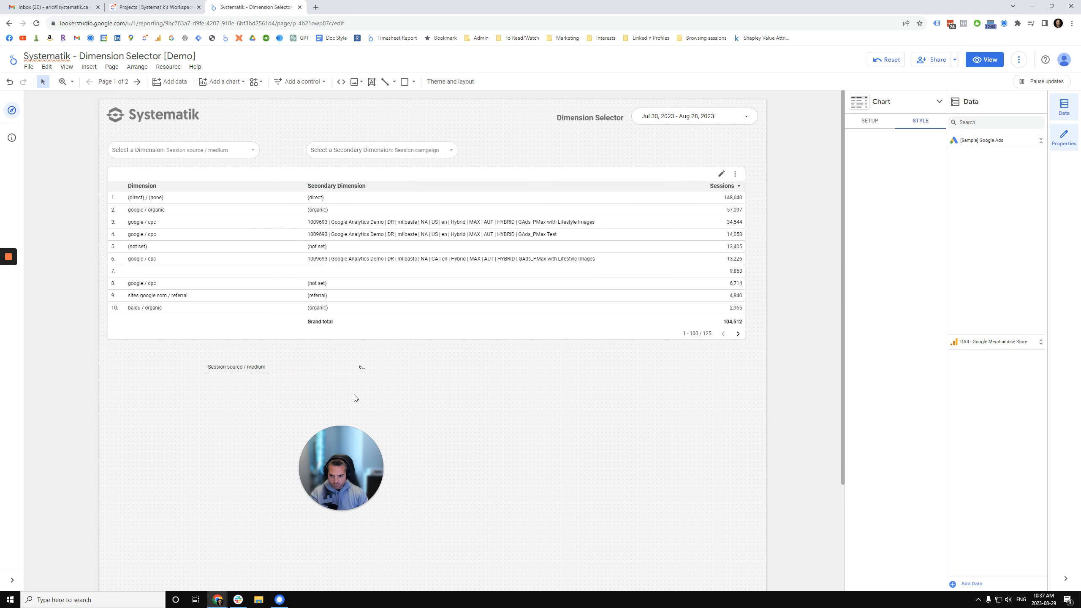
# - Set the small table's cell border color to transparent and check its row background colors
pyautogui.click(300, 361)
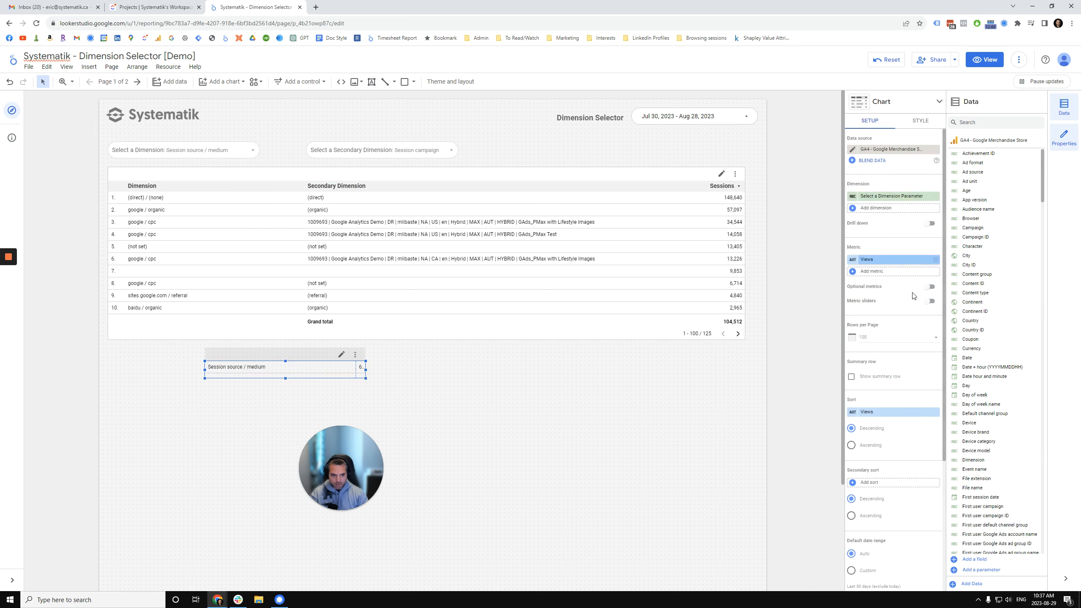
pyautogui.click(921, 121)
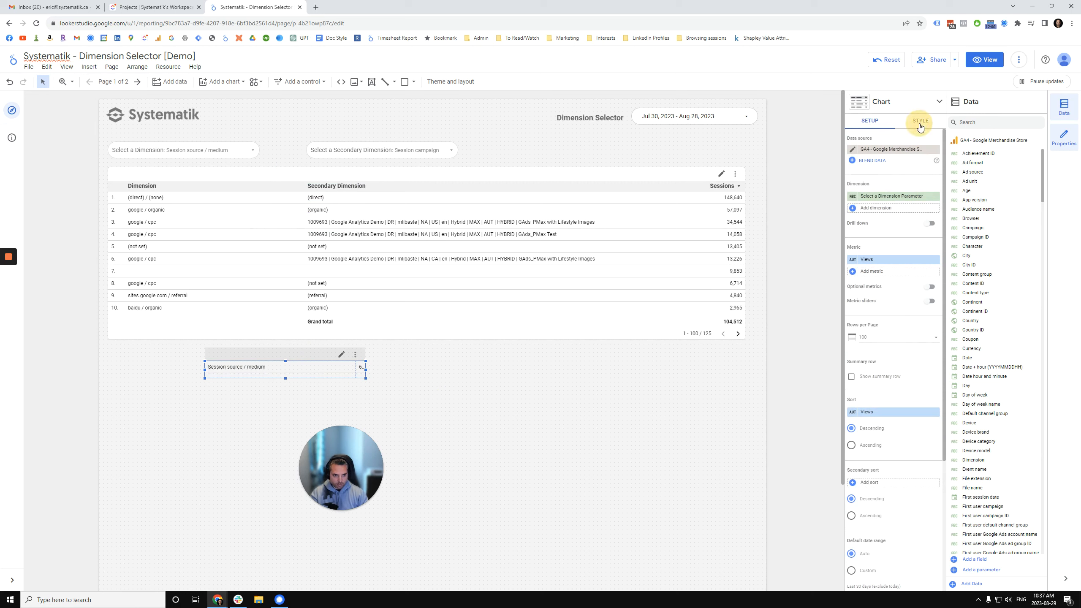
pyautogui.scroll(-7, 889, 409)
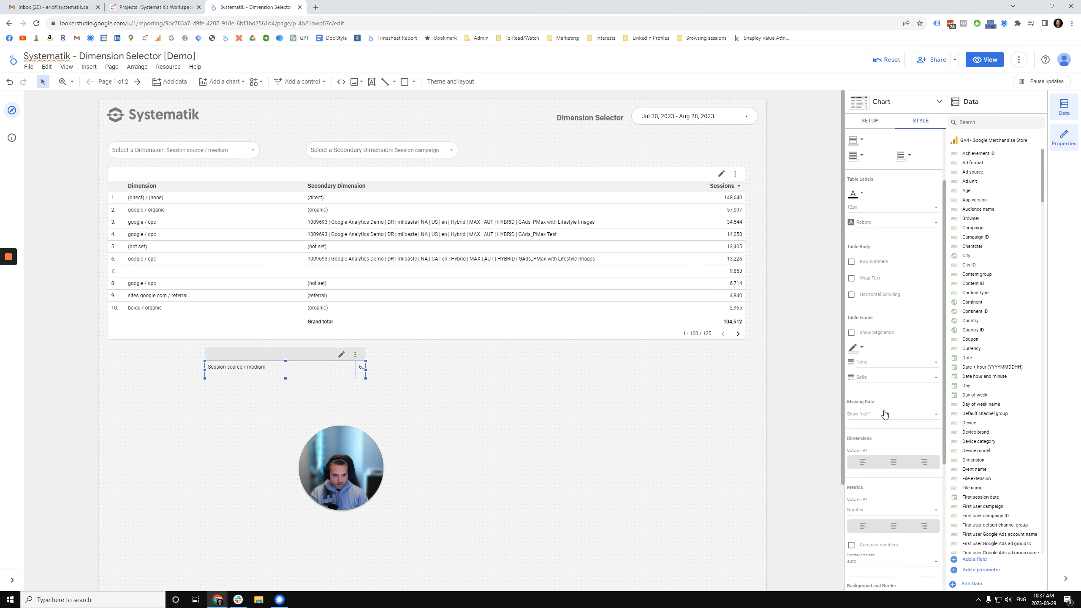
pyautogui.scroll(10, 896, 439)
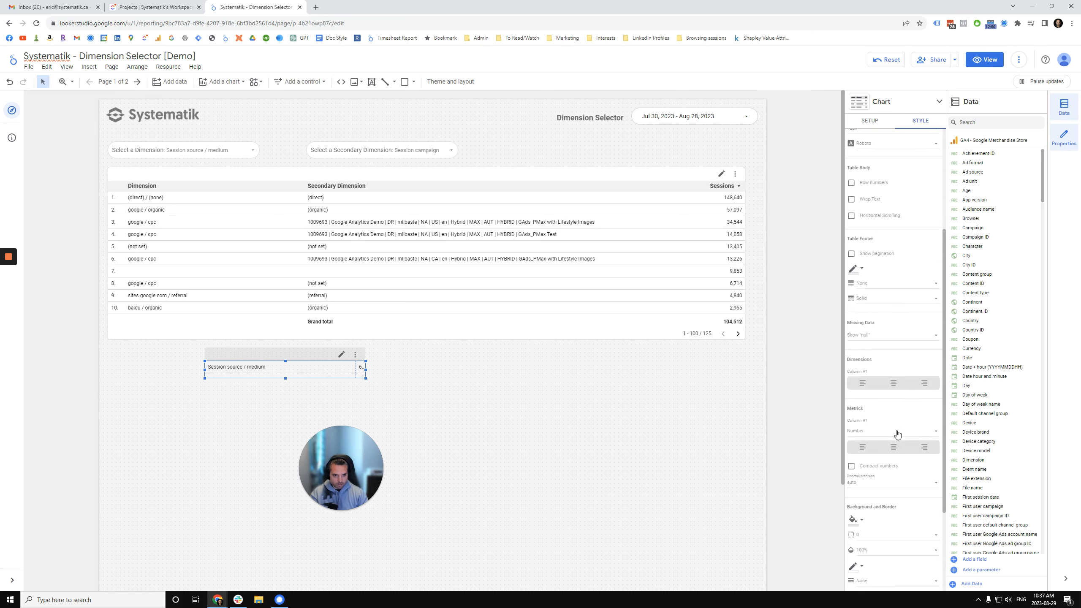
pyautogui.click(860, 227)
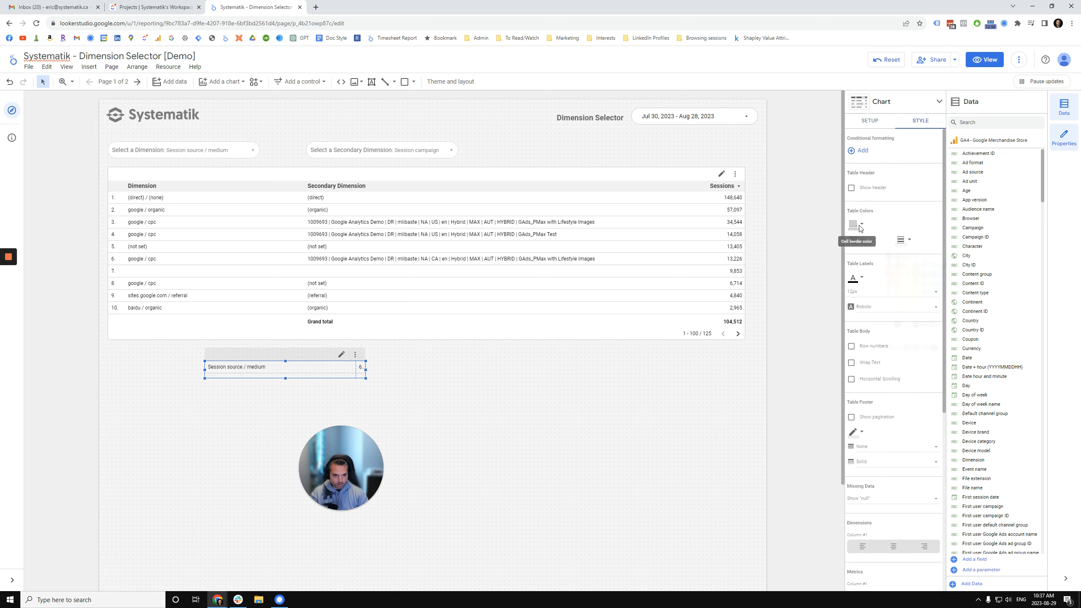
pyautogui.click(945, 236)
pyautogui.click(858, 241)
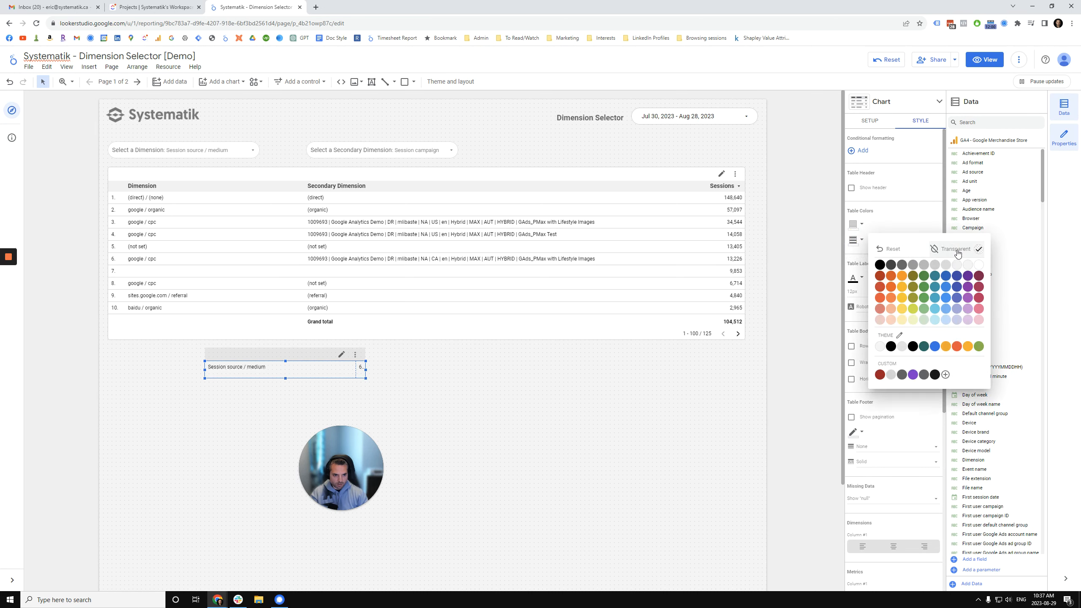
pyautogui.click(918, 230)
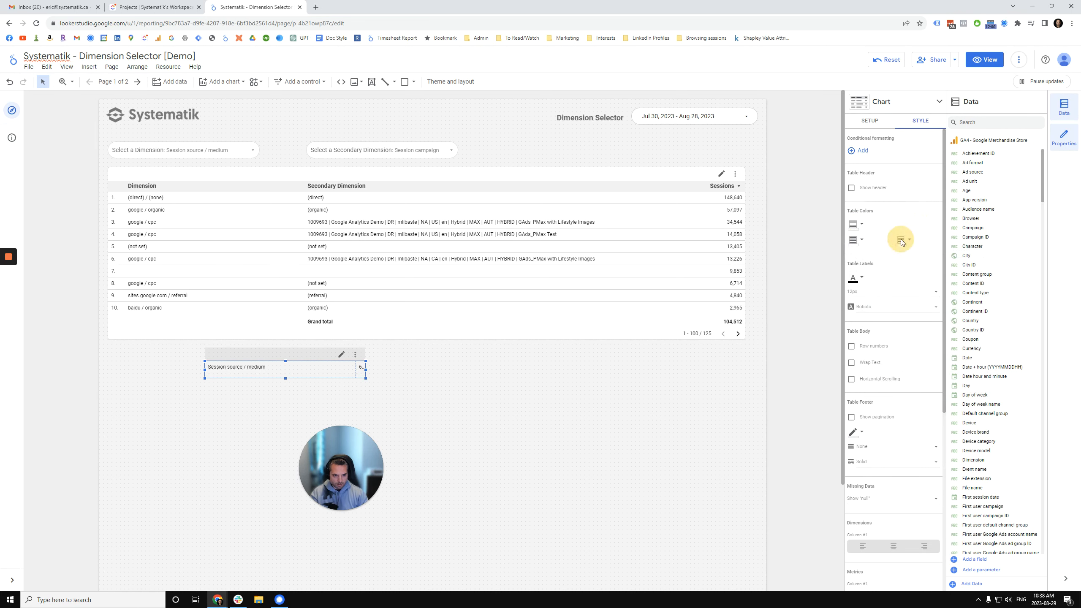
pyautogui.click(903, 241)
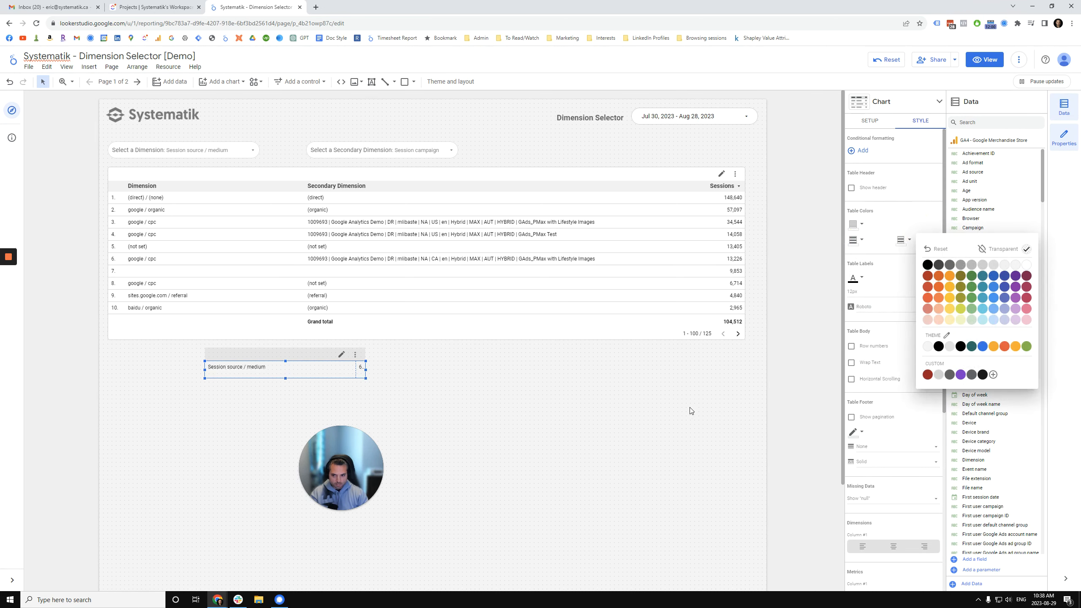
pyautogui.click(396, 384)
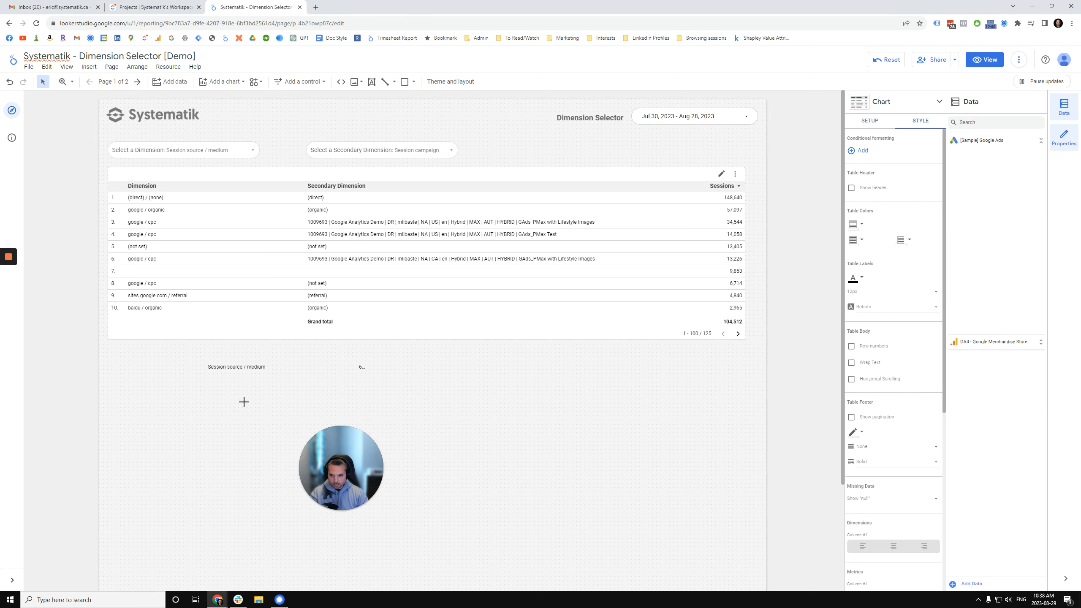
pyautogui.click(265, 388)
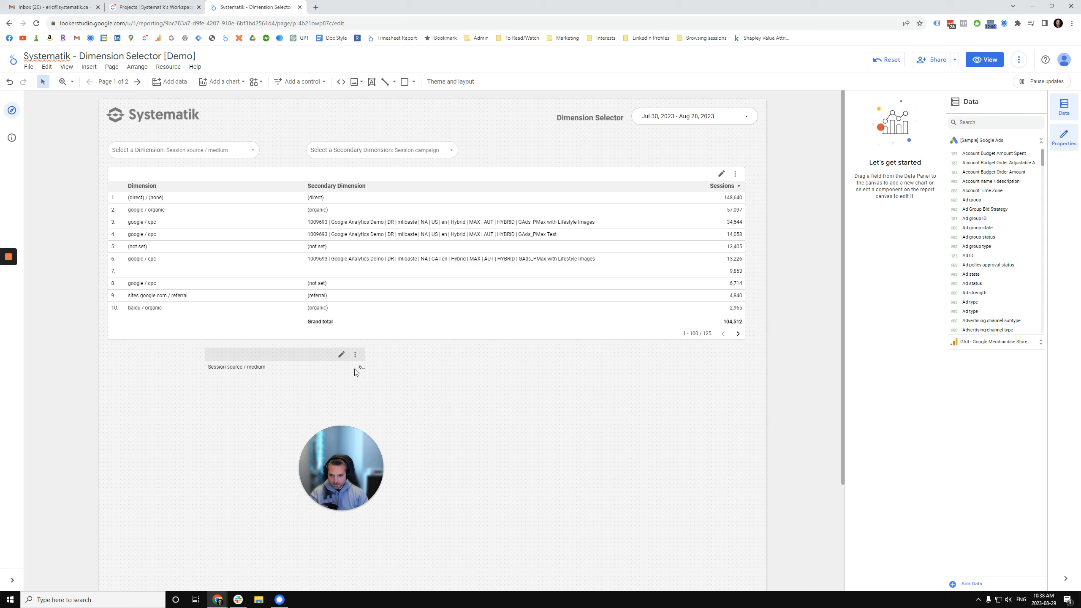
# - Replace the small table's Views metric with Sessions
pyautogui.click(299, 361)
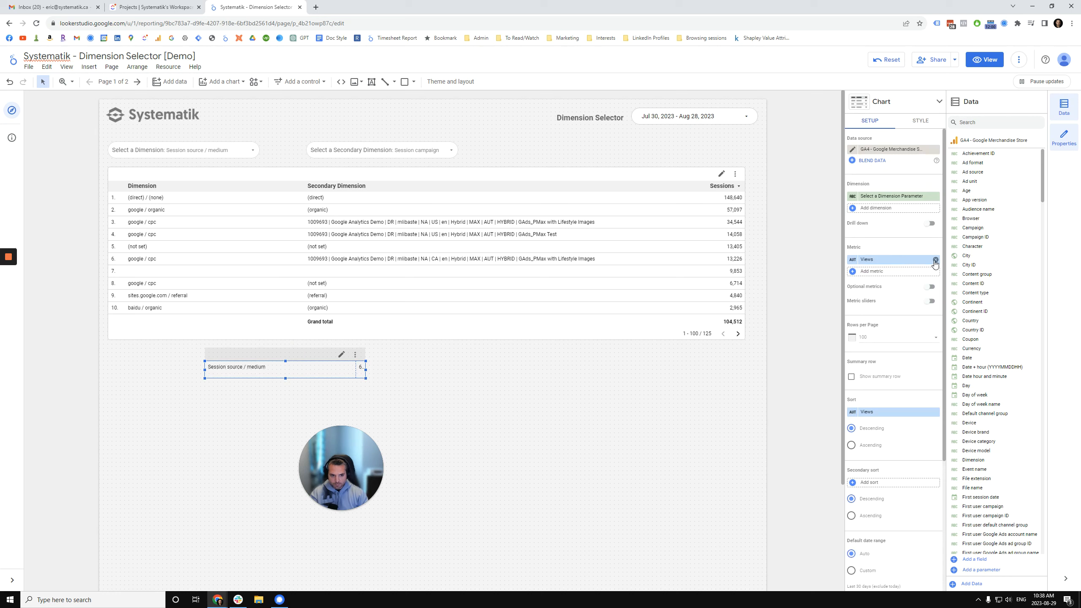
pyautogui.click(935, 260)
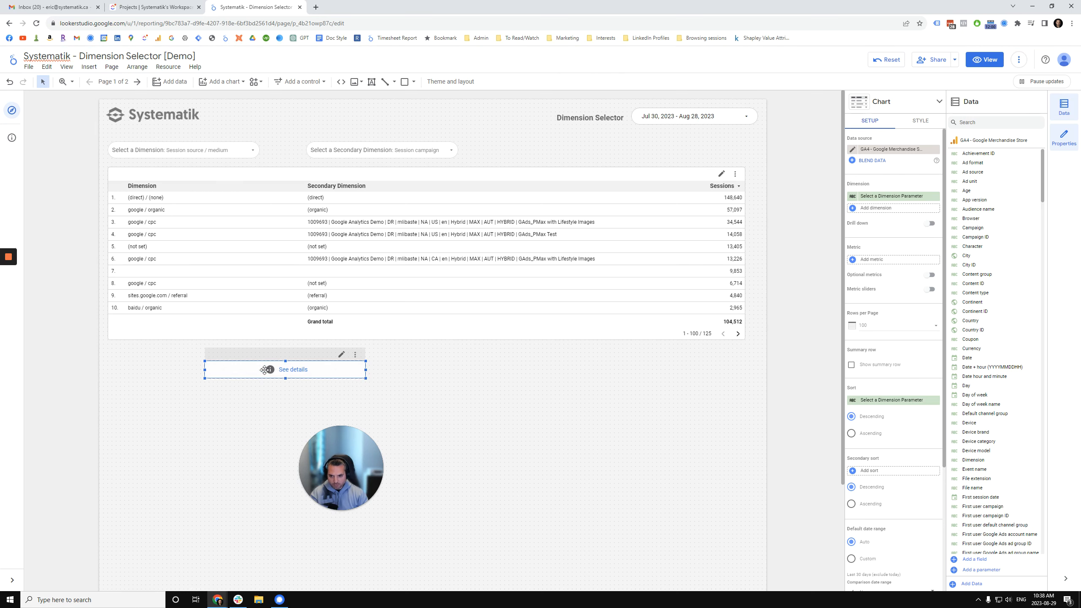
pyautogui.click(877, 259)
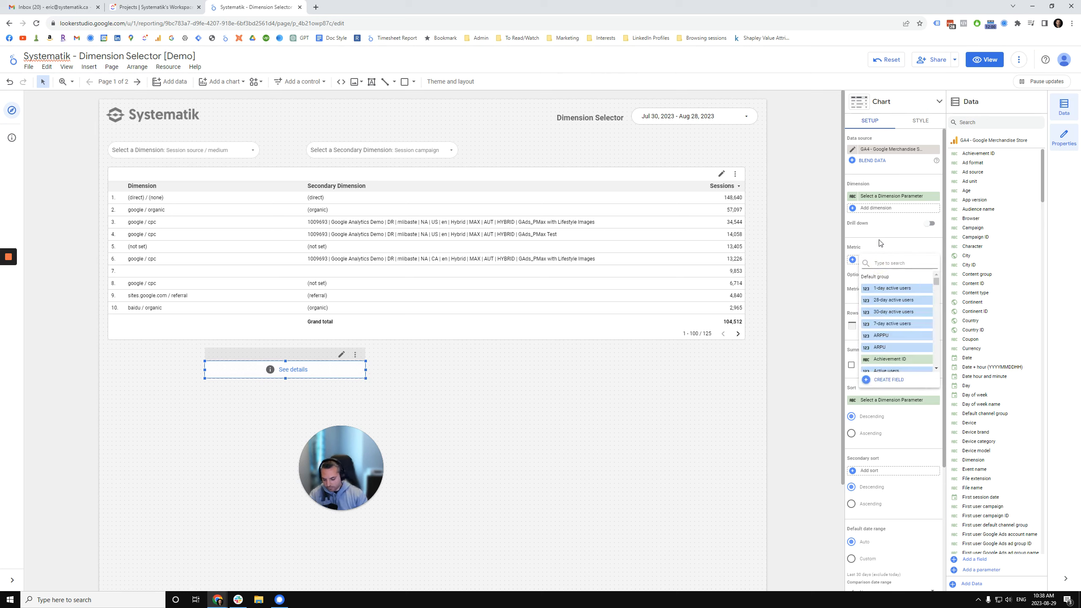
pyautogui.write('view')
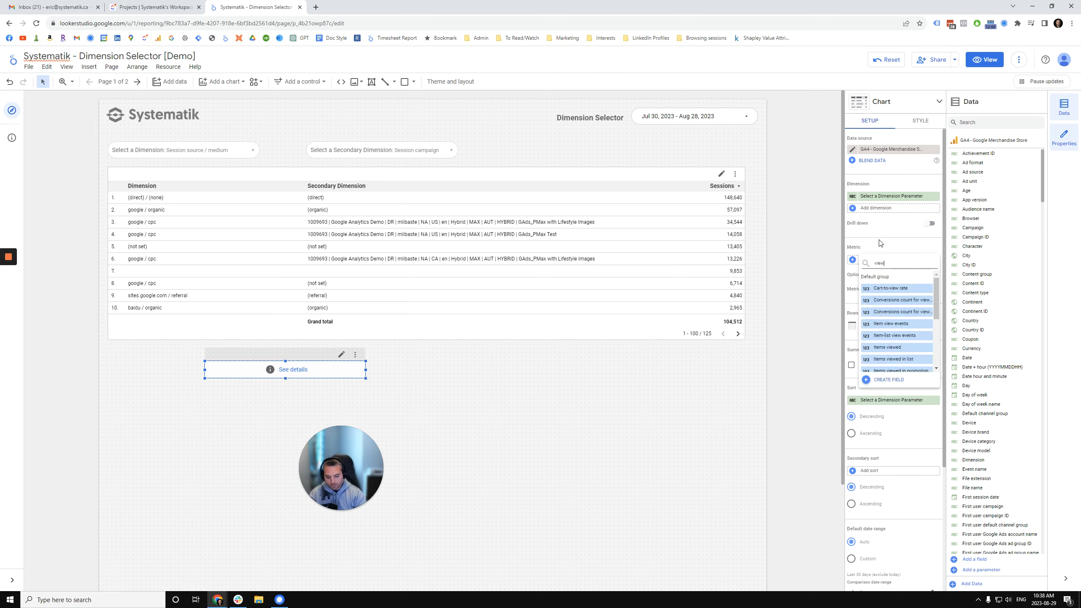
pyautogui.press('BackSpace')
pyautogui.press('BackSpace')
pyautogui.press('BackSpace')
pyautogui.press('BackSpace')
pyautogui.write('sessions')
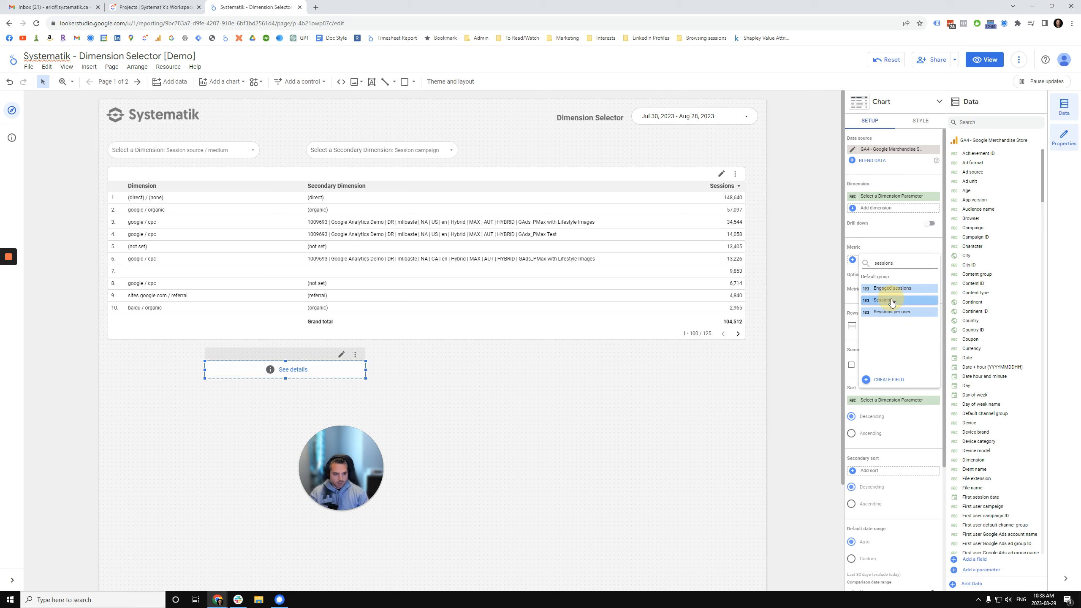
pyautogui.click(892, 301)
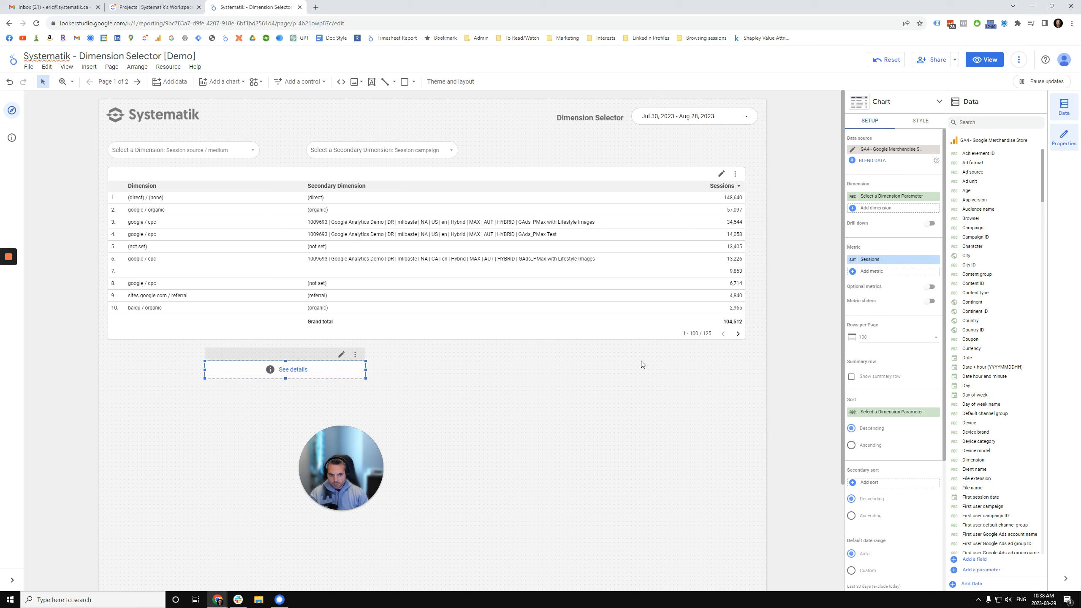
pyautogui.scroll(-2, 884, 458)
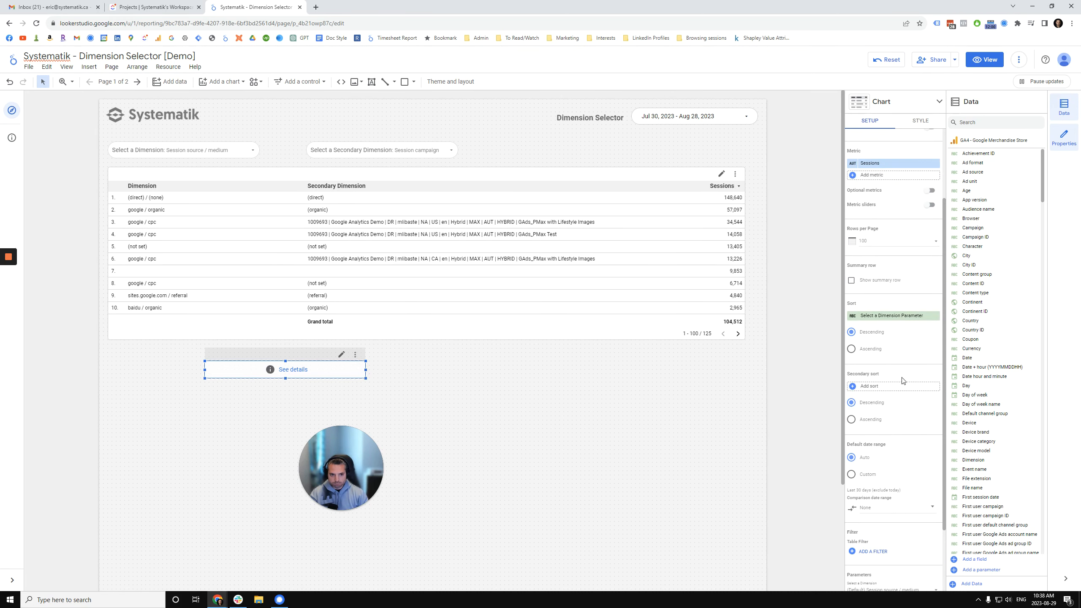
pyautogui.scroll(2, 903, 380)
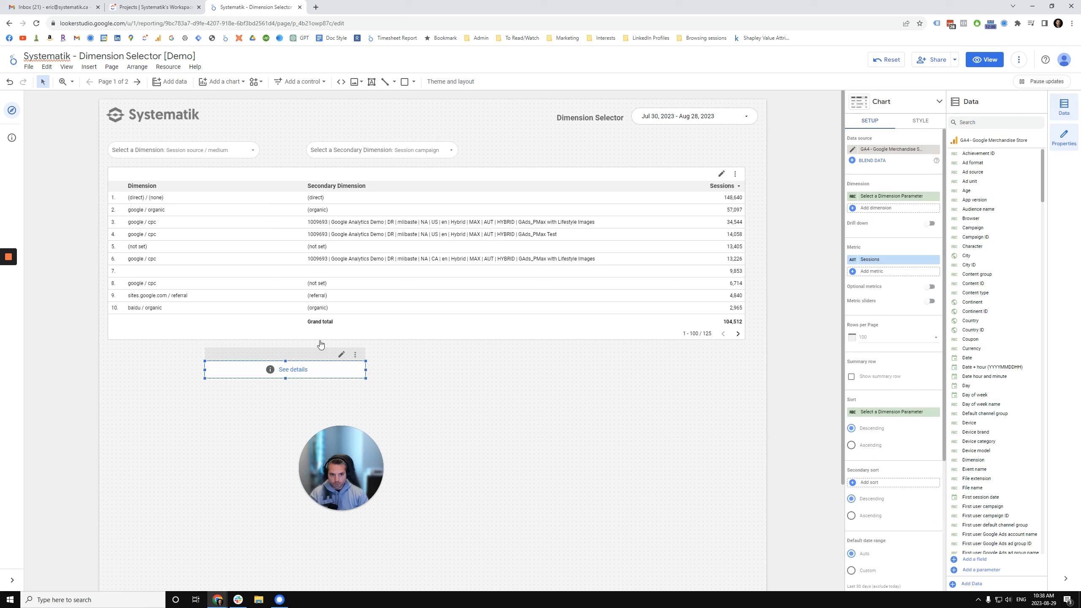
pyautogui.click(402, 392)
pyautogui.click(321, 365)
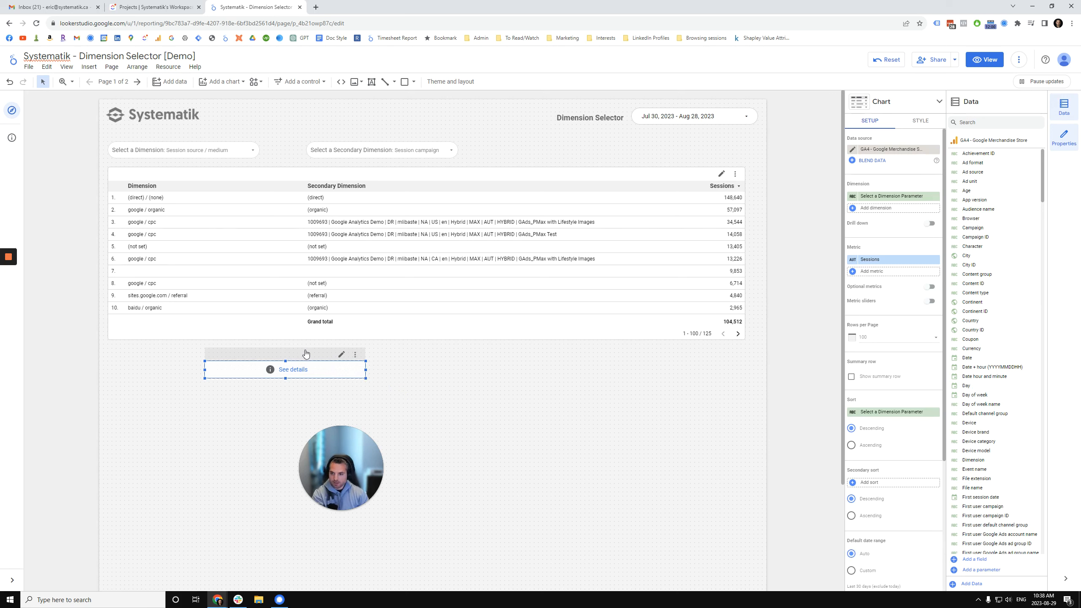
# - Add a new table below the sessions table, beside the broken mini table, and set its dimension to Select a Dimension Parameter
pyautogui.click(221, 82)
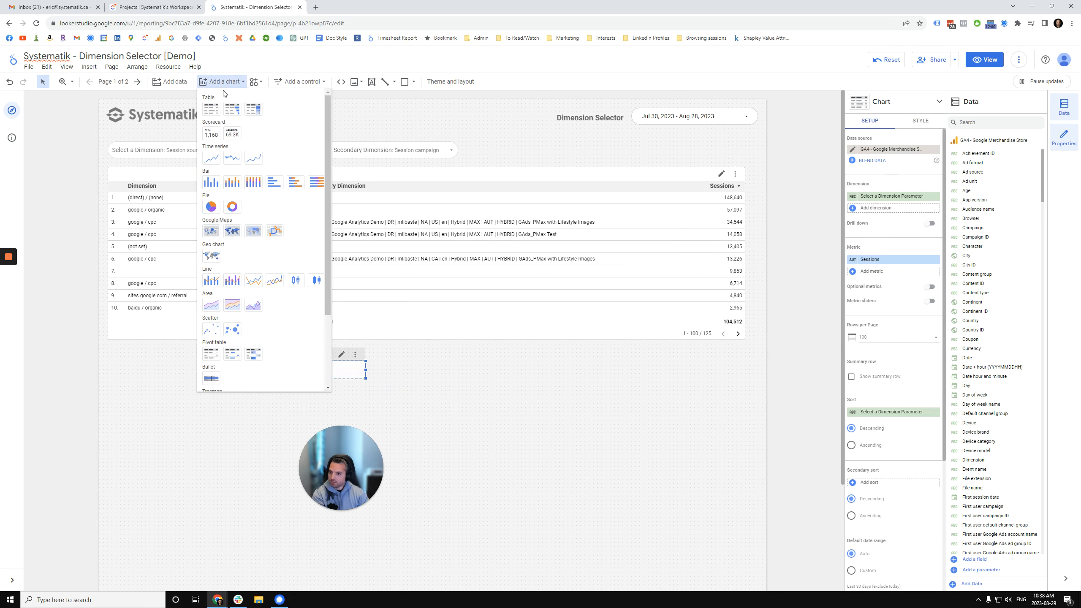
pyautogui.click(216, 110)
pyautogui.click(403, 344)
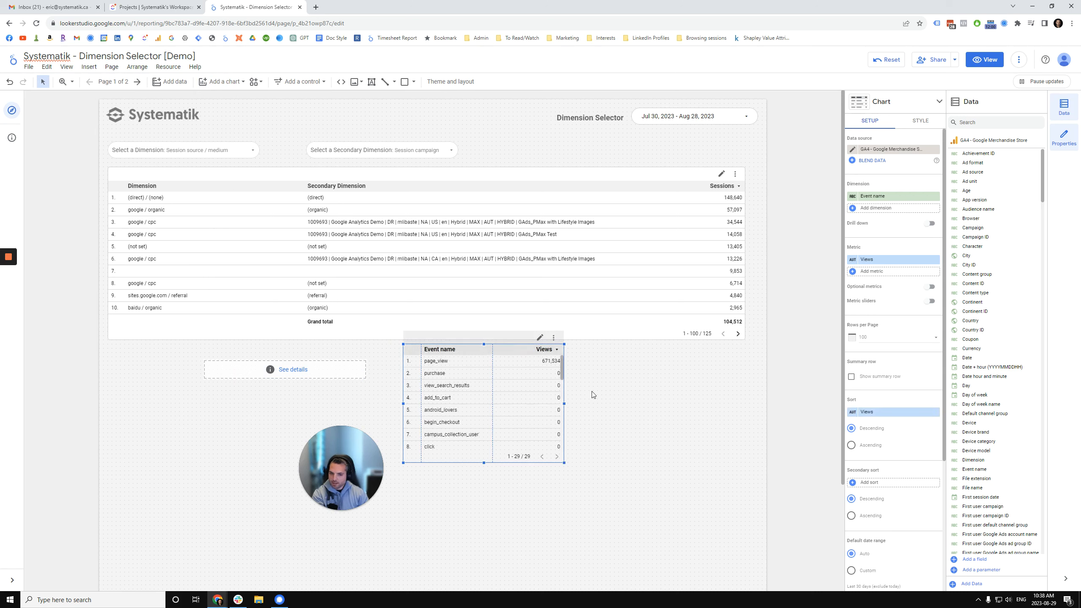
pyautogui.click(889, 196)
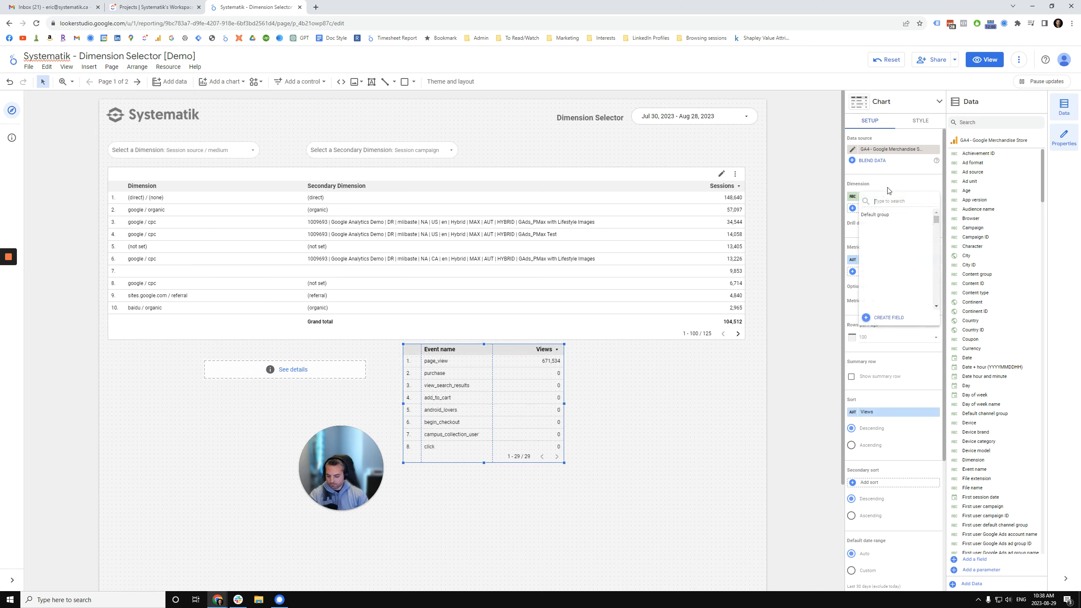
pyautogui.write('selec')
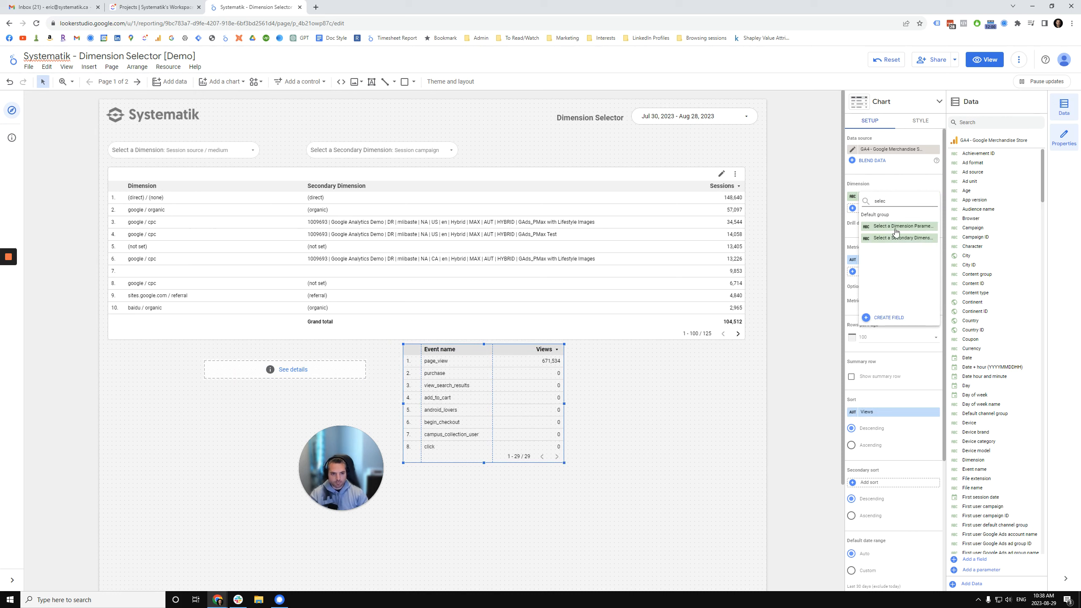
pyautogui.click(896, 233)
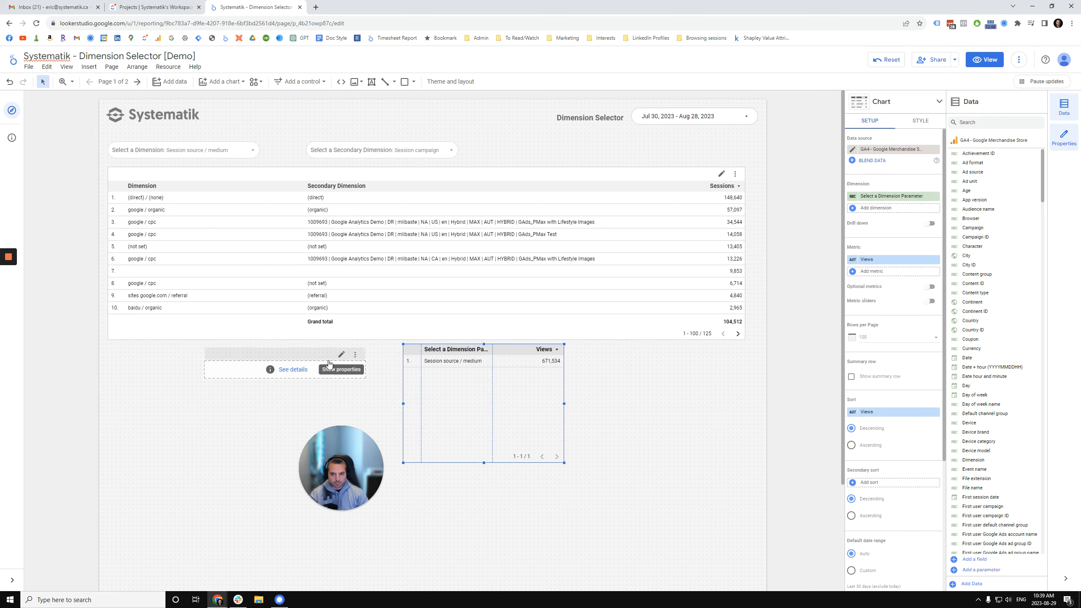
# - Copy the broken mini table and paste only its style onto the new table
pyautogui.click(313, 364)
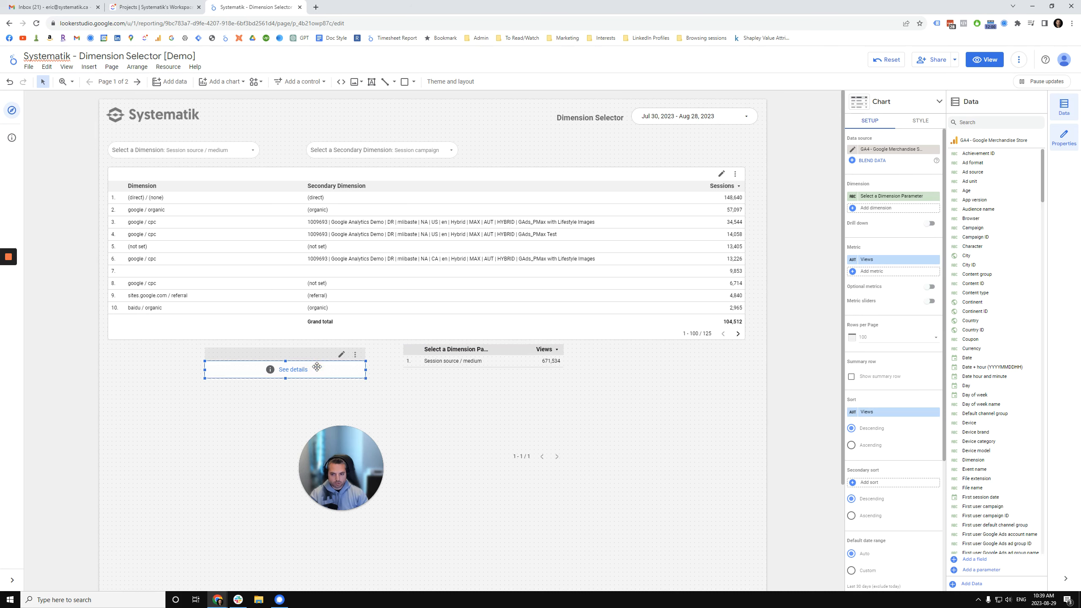
pyautogui.rightClick(318, 370)
pyautogui.click(340, 154)
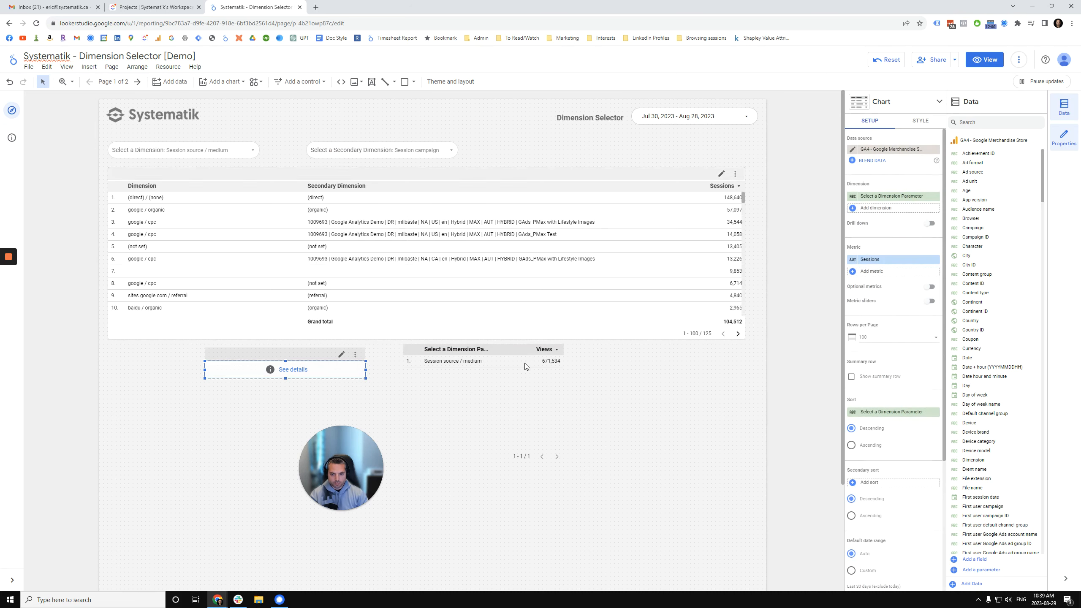
pyautogui.rightClick(514, 361)
pyautogui.moveTo(541, 146)
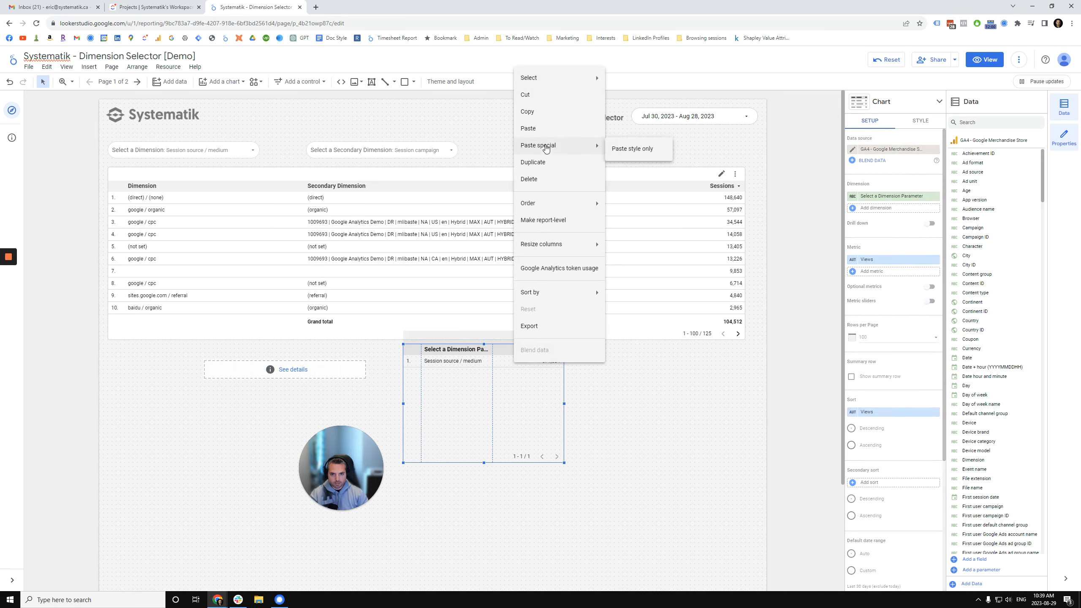
pyautogui.click(632, 147)
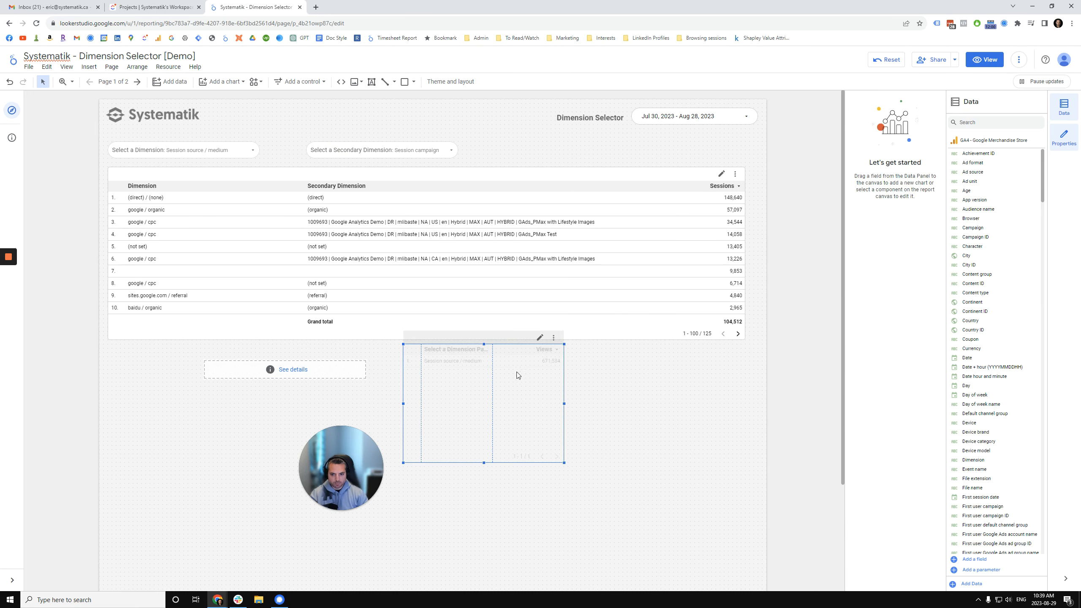
# - Narrow the new table's Views column to a sliver and shrink the table's height to one row
pyautogui.click(513, 385)
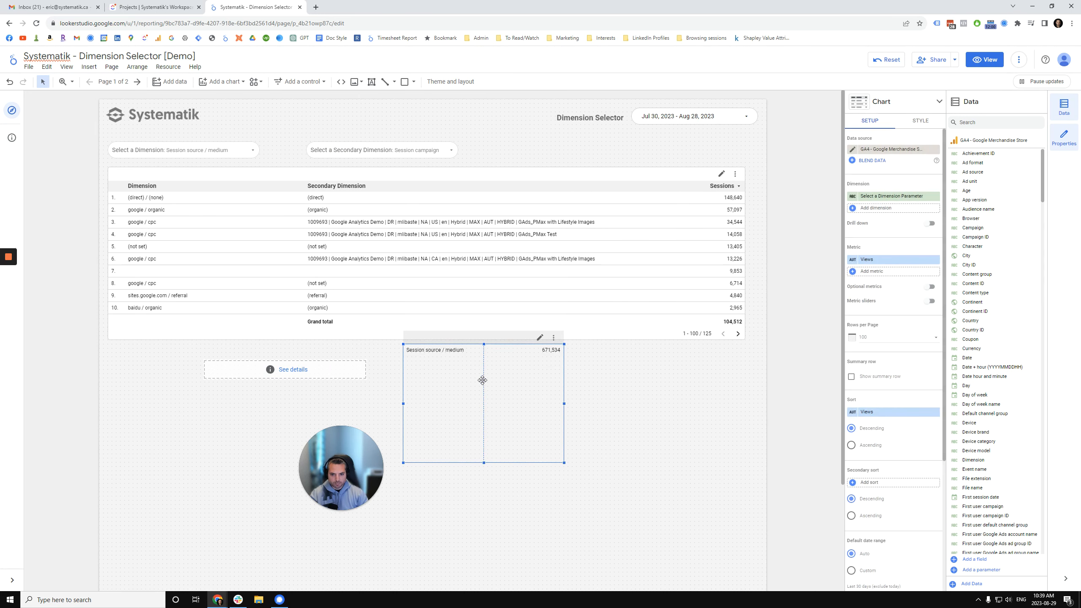
pyautogui.moveTo(484, 378); pyautogui.dragTo(556, 379)
pyautogui.moveTo(483, 463); pyautogui.dragTo(465, 349)
# - Place the mini table in the sessions table's header beside the Dimension label, and narrow it to end before Secondary Dimension
pyautogui.moveTo(231, 179); pyautogui.dragTo(257, 180)
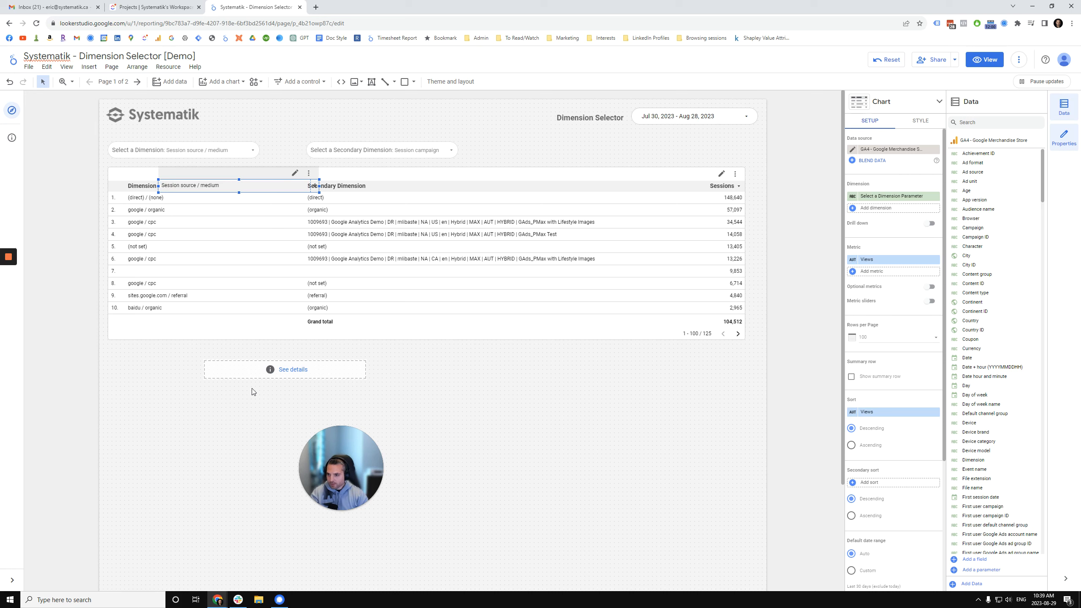
pyautogui.press('Down')
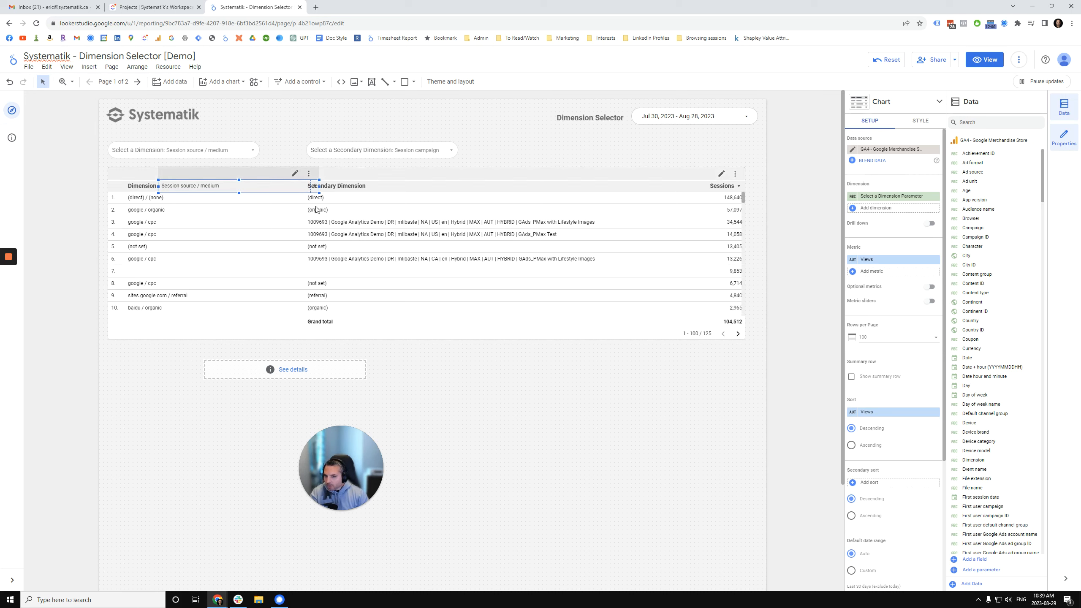
pyautogui.moveTo(316, 186); pyautogui.dragTo(301, 187)
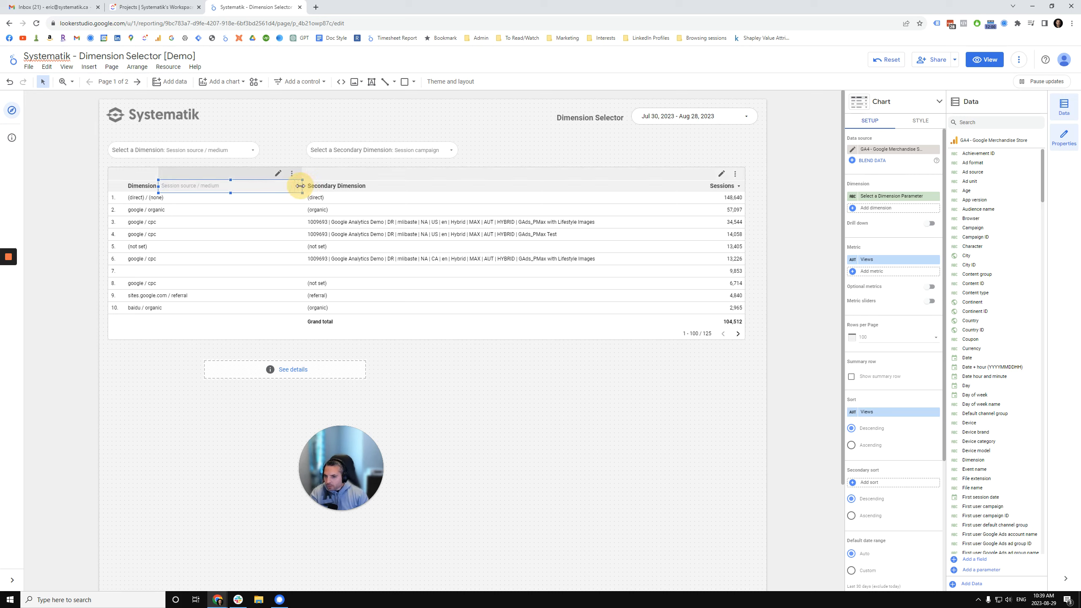
pyautogui.click(160, 411)
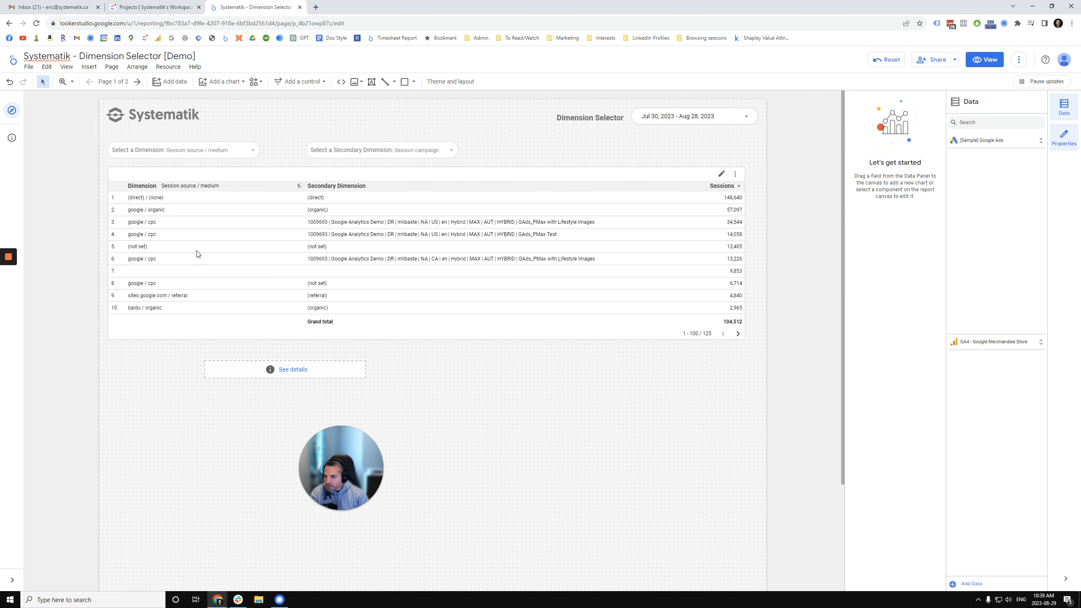
pyautogui.click(184, 189)
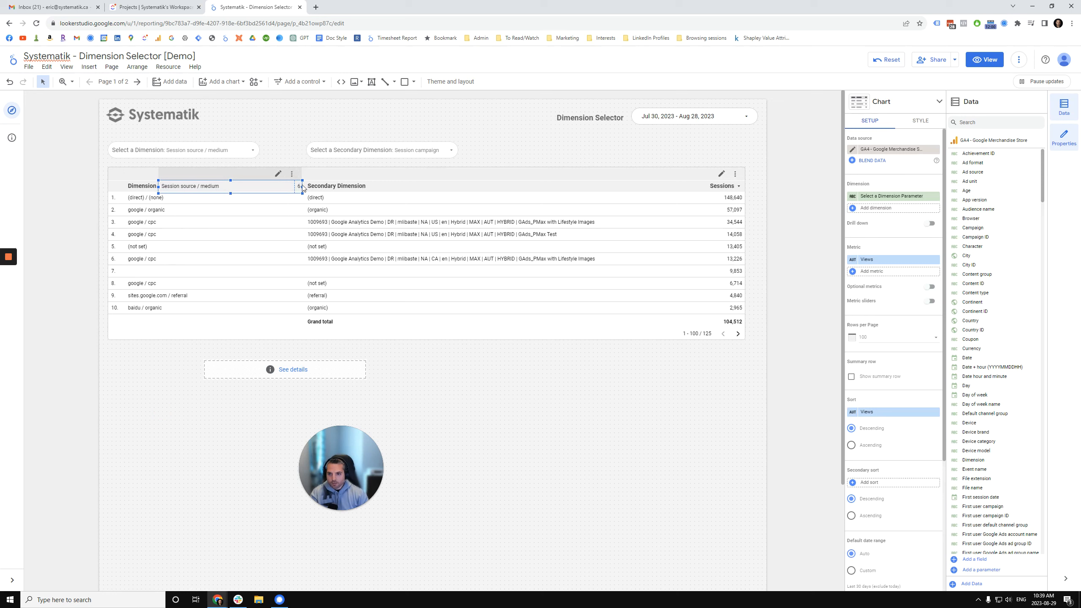
pyautogui.moveTo(301, 187); pyautogui.dragTo(294, 187)
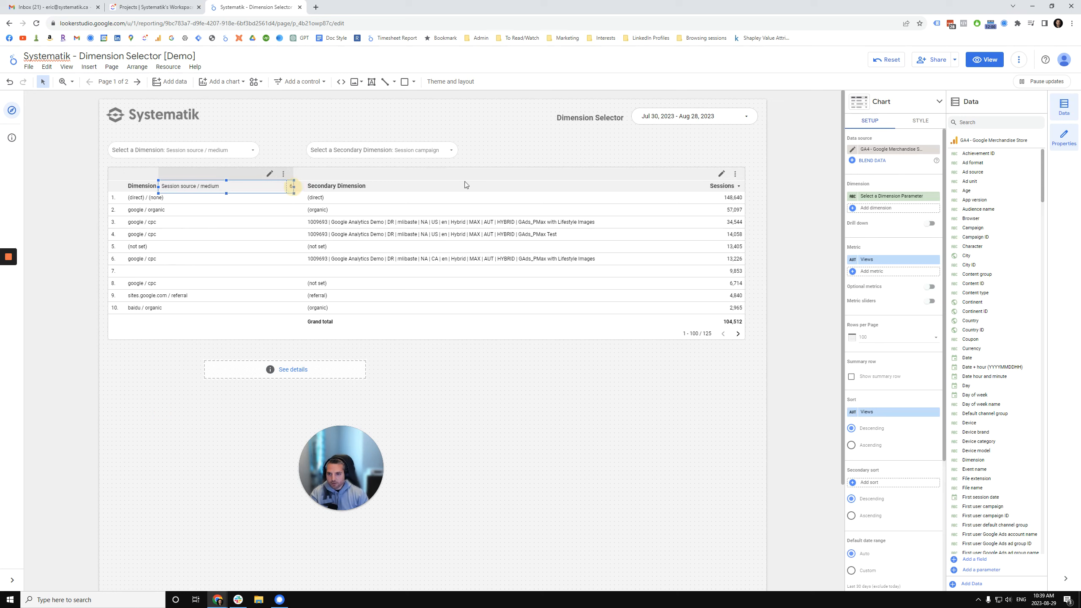
# - Cover the mini table's Views value with a small rectangle filled in the header's light gray
pyautogui.click(404, 83)
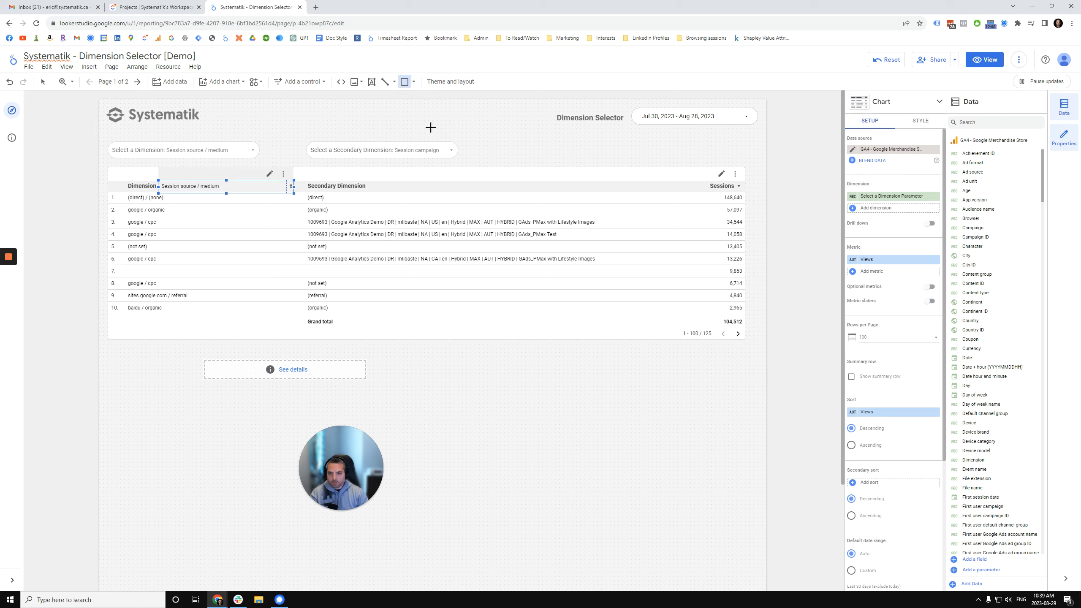
pyautogui.moveTo(438, 124); pyautogui.dragTo(296, 188)
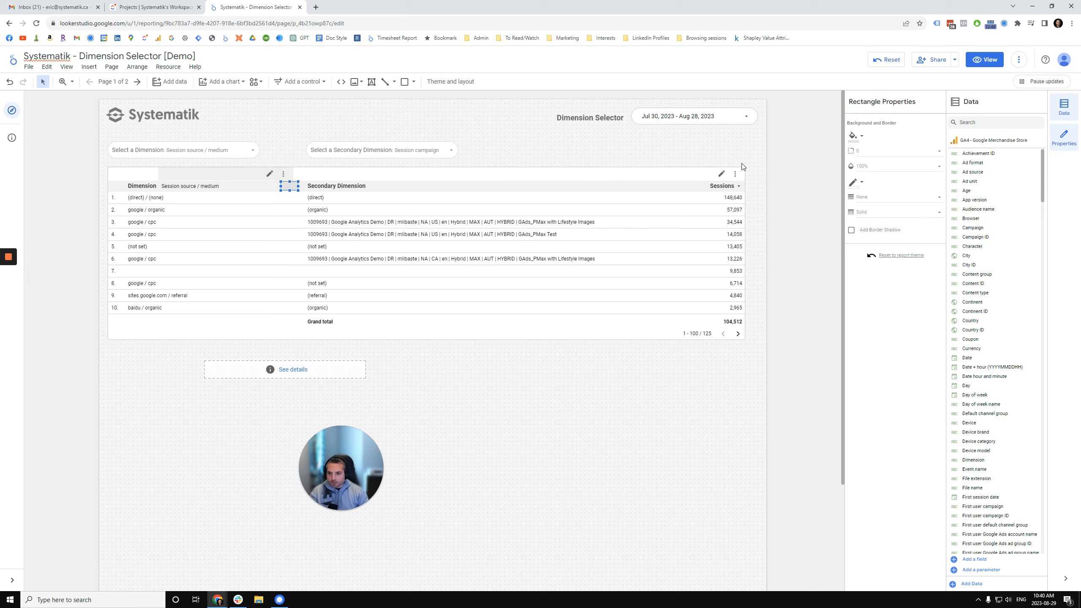
pyautogui.click(857, 140)
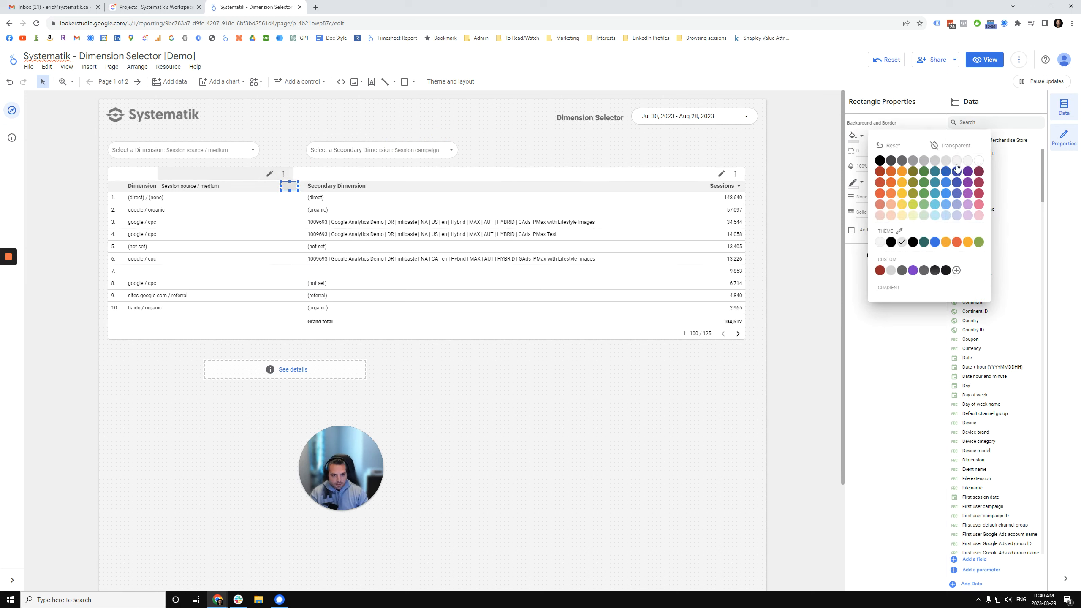
pyautogui.click(956, 166)
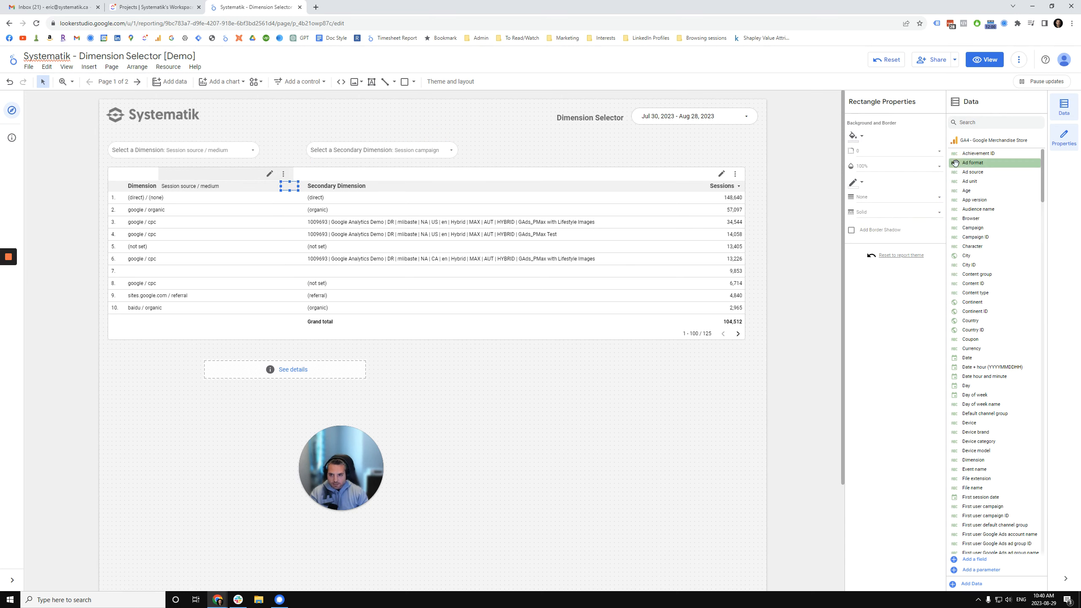
pyautogui.click(798, 299)
# - Duplicate the mini table together with its cover rectangle and position the copies beside the Secondary Dimension header label
pyautogui.click(206, 189)
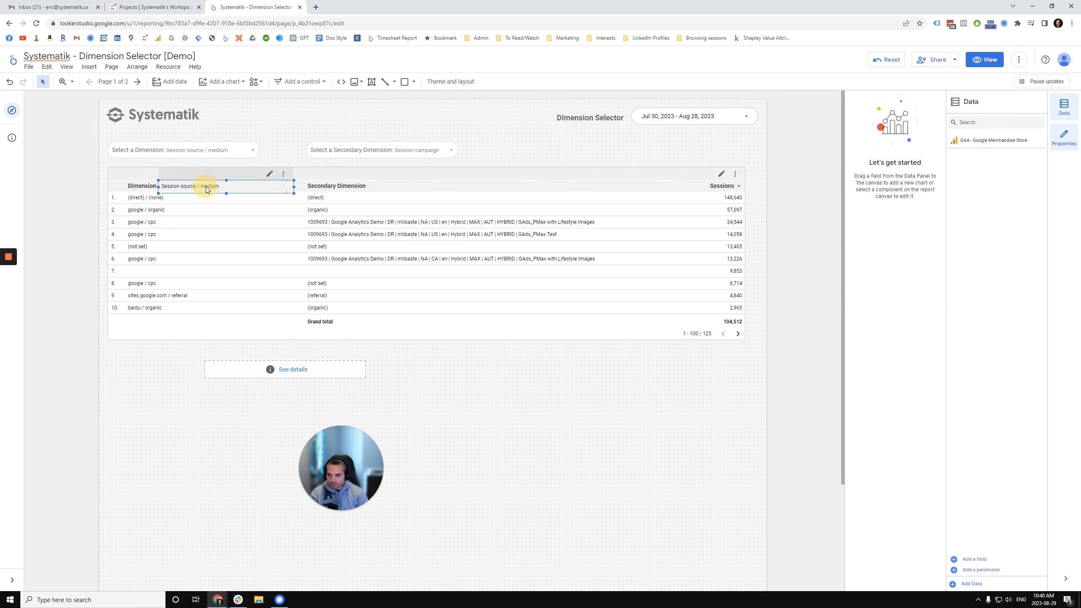
pyautogui.keyDown('shift'); pyautogui.click(289, 186); pyautogui.keyUp('shift')
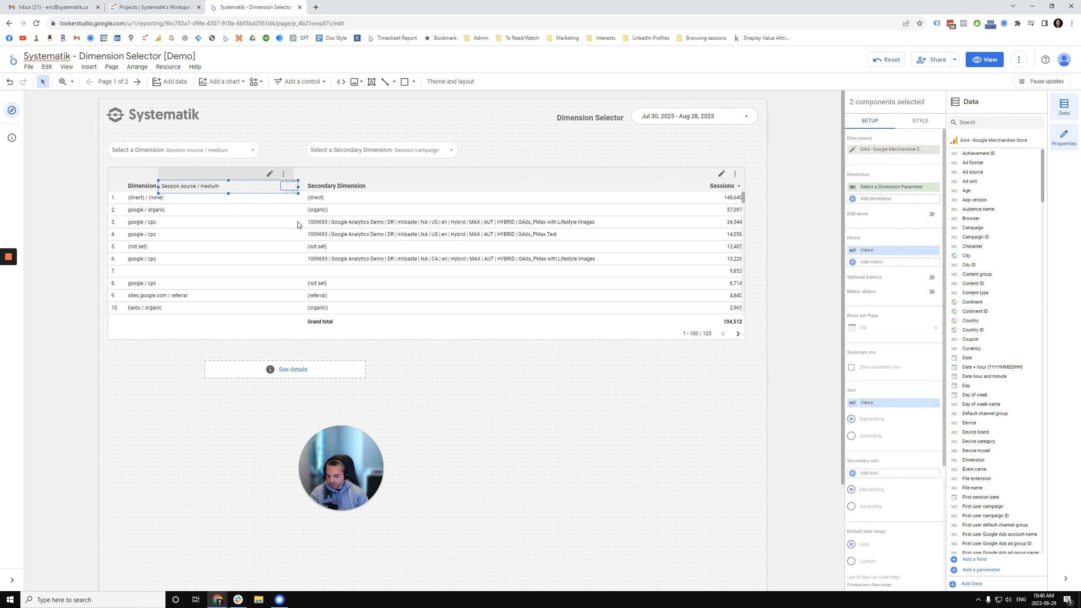
pyautogui.hotkey('ctrl', 'd')
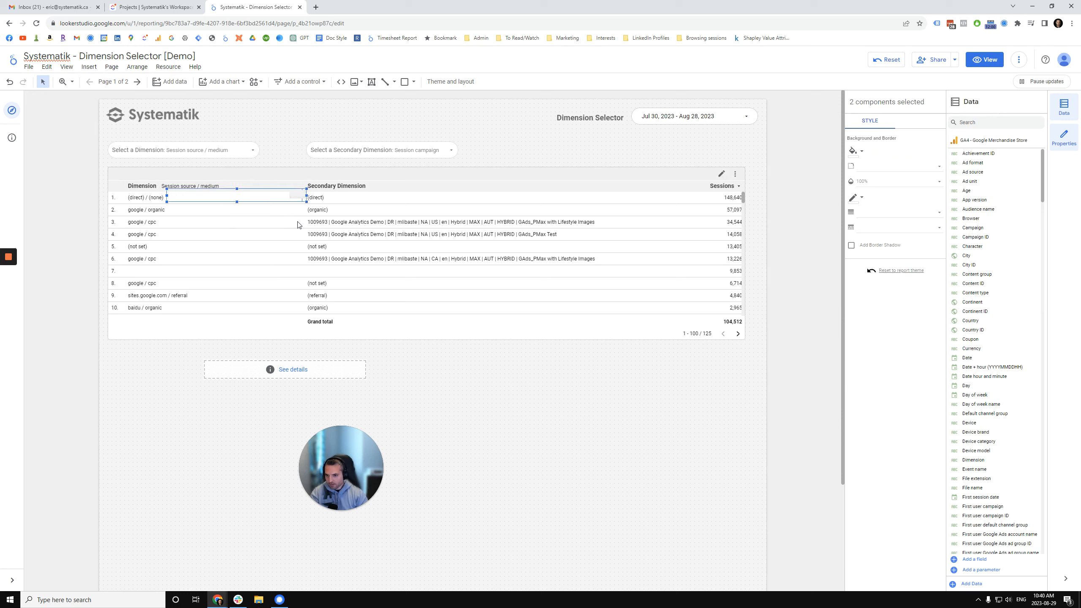
pyautogui.hotkey('shift', 'Up')
pyautogui.hotkey('shift', 'Up')
pyautogui.hotkey('shift', 'Right')
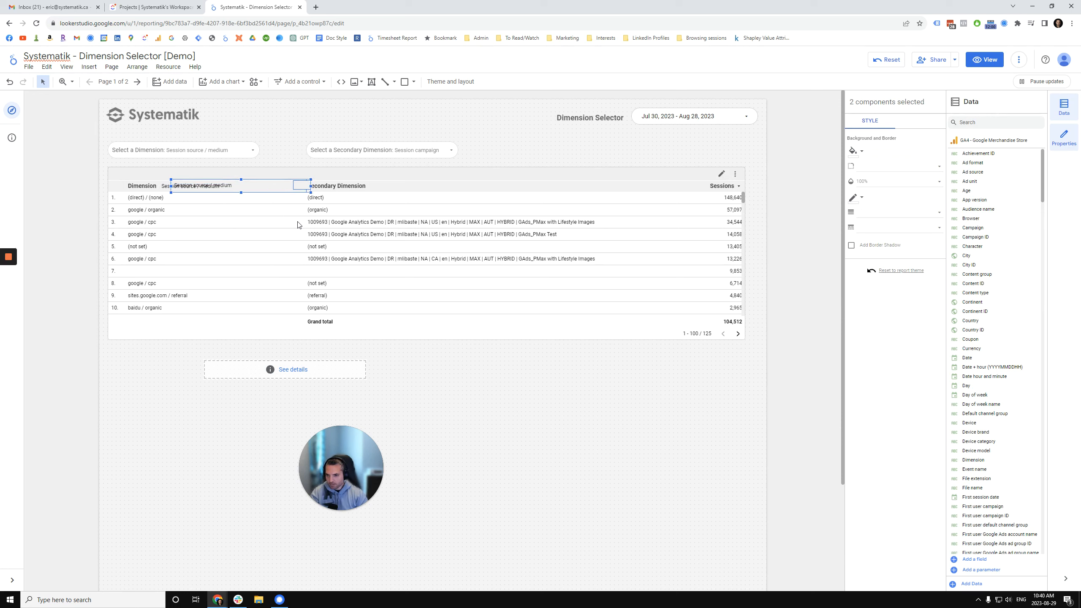
pyautogui.hotkey('shift', 'Right')
pyautogui.hotkey('shift', 'Right')
pyautogui.hotkey('shift', 'Right')
pyautogui.hotkey('shift', 'Right')
pyautogui.hotkey('shift', 'Right')
pyautogui.hotkey('shift', 'Right')
pyautogui.hotkey('shift', 'Right')
pyautogui.hotkey('shift', 'Right')
pyautogui.hotkey('shift', 'Right')
pyautogui.hotkey('shift', 'Right')
pyautogui.hotkey('shift', 'Right')
pyautogui.hotkey('shift', 'Right')
pyautogui.hotkey('shift', 'Right')
pyautogui.hotkey('shift', 'Right')
pyautogui.hotkey('shift', 'Right')
pyautogui.hotkey('shift', 'Right')
pyautogui.hotkey('shift', 'Right')
pyautogui.hotkey('shift', 'Right')
pyautogui.hotkey('shift', 'Right')
pyautogui.hotkey('shift', 'Right')
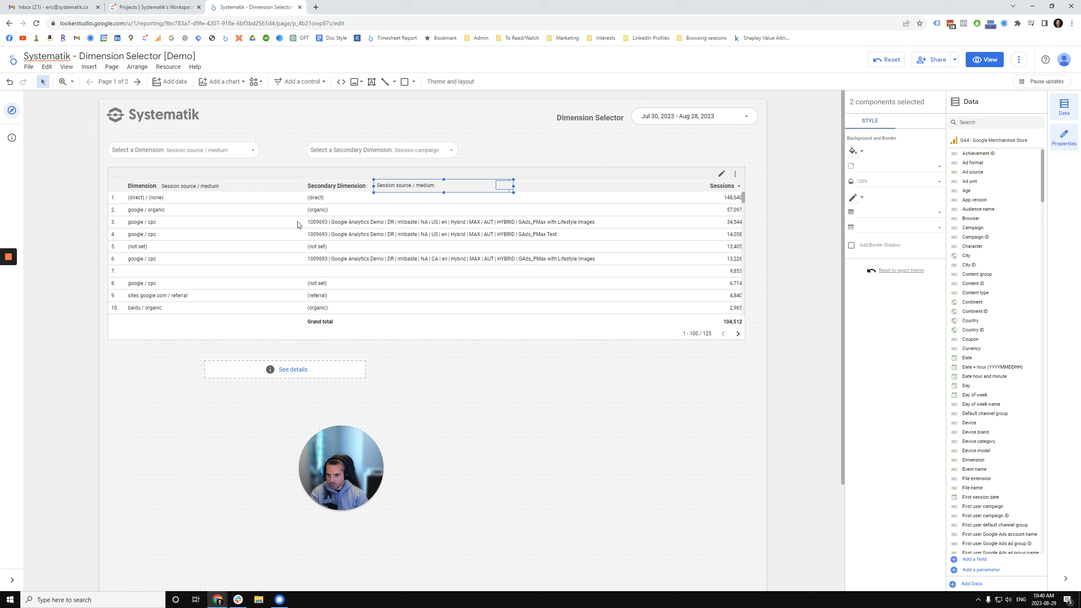
pyautogui.hotkey('shift', 'Left')
pyautogui.press('Down')
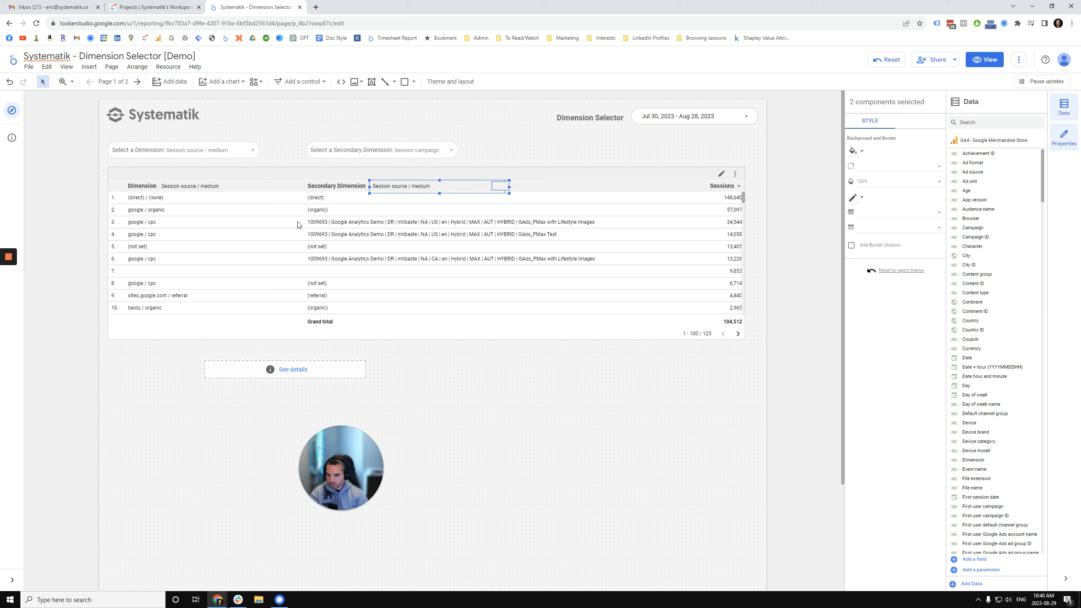
# - Try to switch the copied mini table's dimension to the Select a Secondary Dimension parameter
pyautogui.click(404, 192)
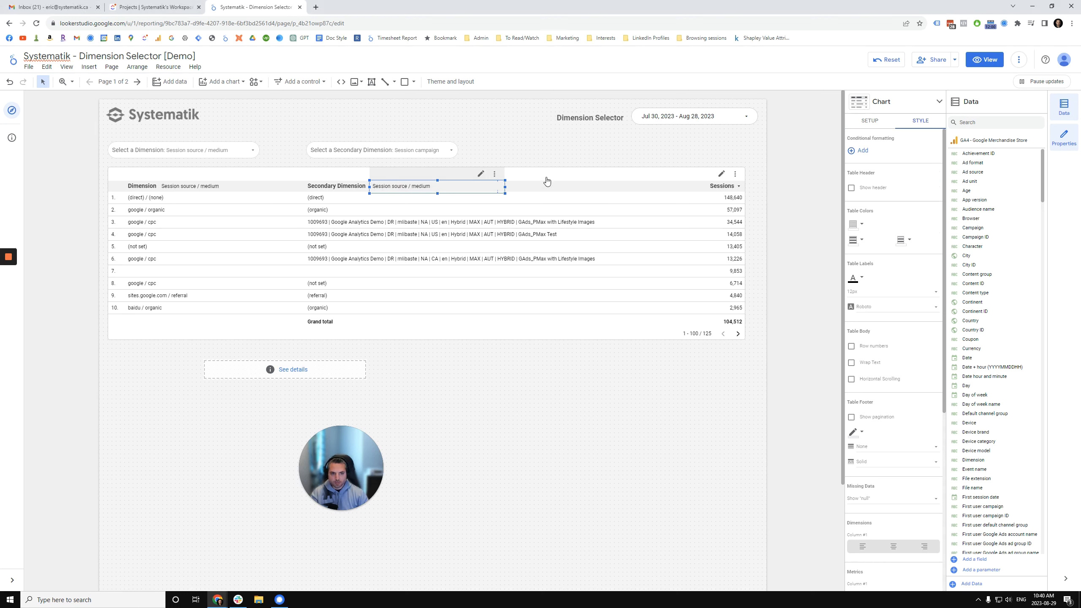
pyautogui.click(858, 125)
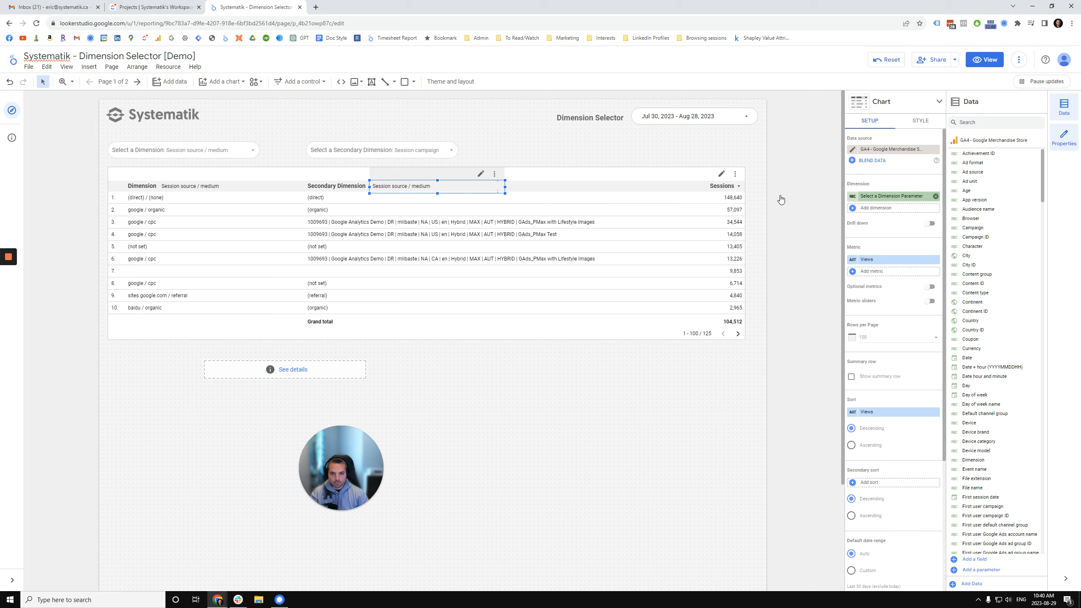
pyautogui.click(426, 188)
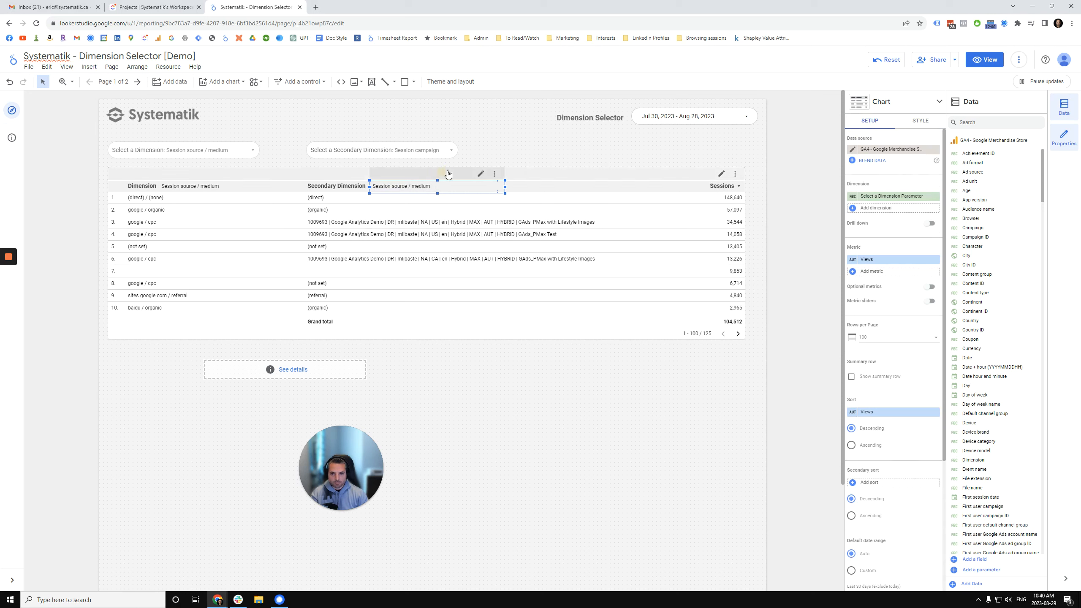
pyautogui.click(419, 187)
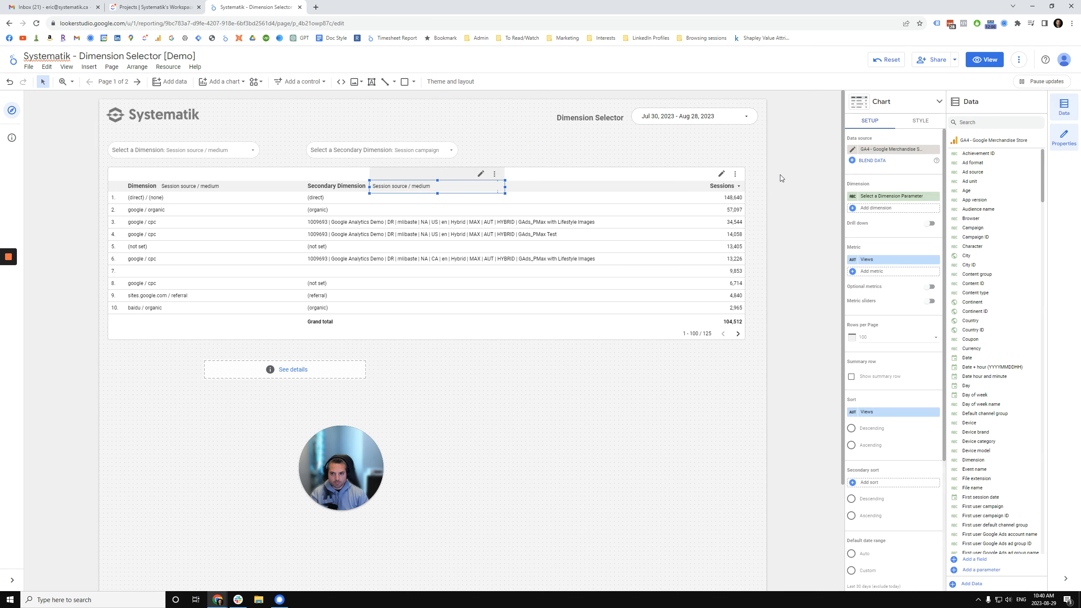
pyautogui.click(888, 197)
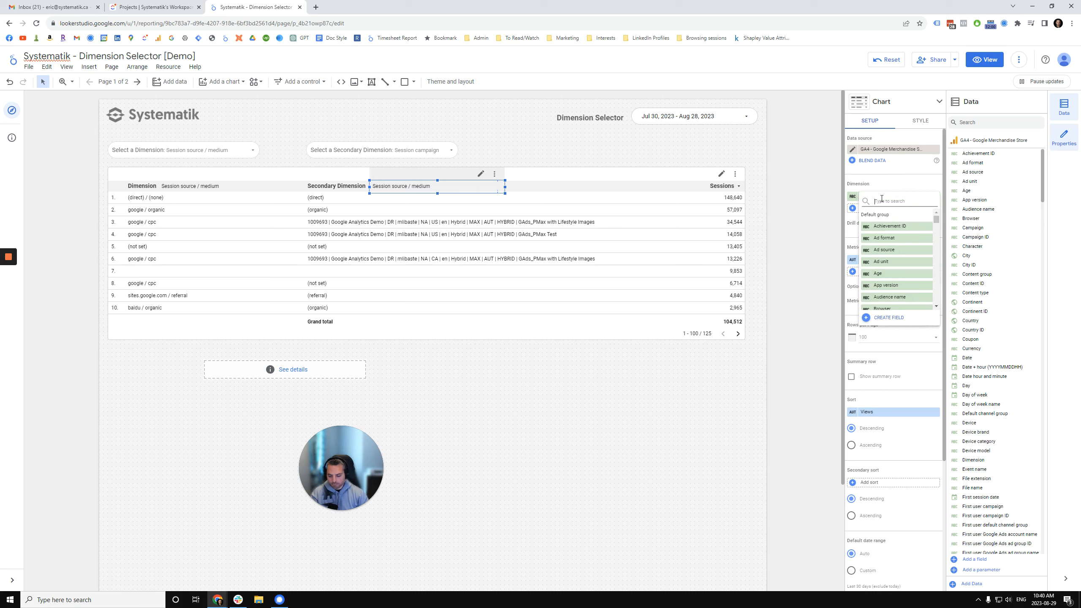
pyautogui.write('secon')
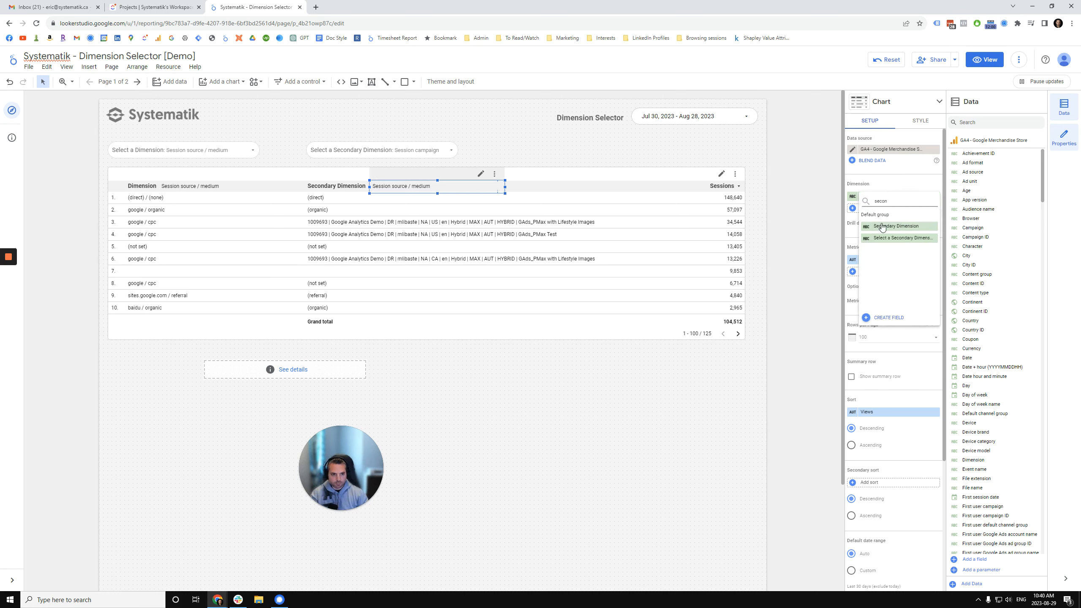
pyautogui.click(890, 239)
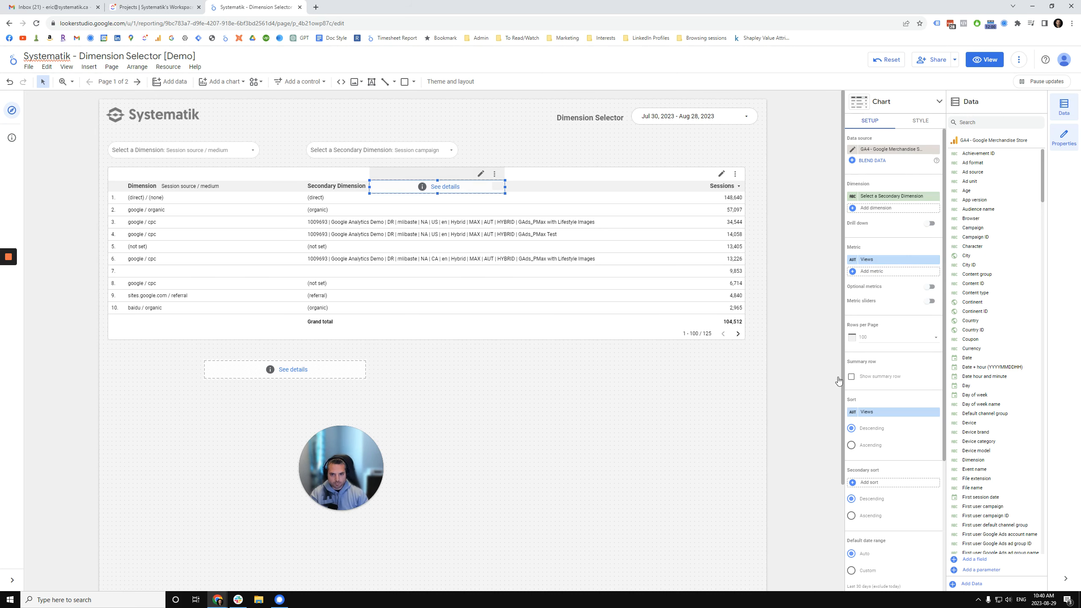
pyautogui.scroll(-3, 653, 458)
pyautogui.scroll(3, 653, 457)
pyautogui.click(458, 400)
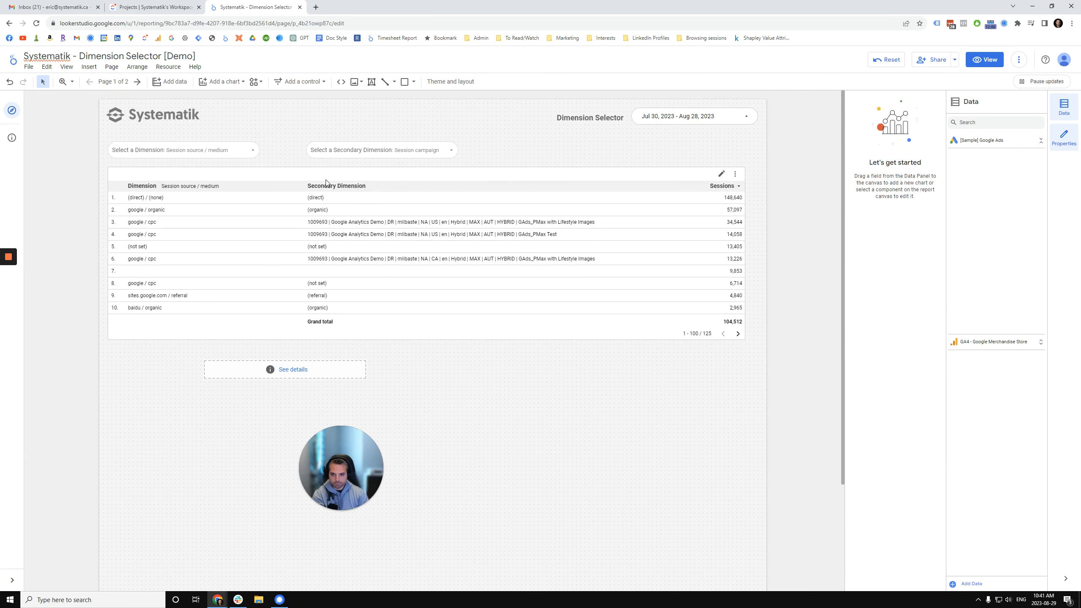
pyautogui.click(221, 81)
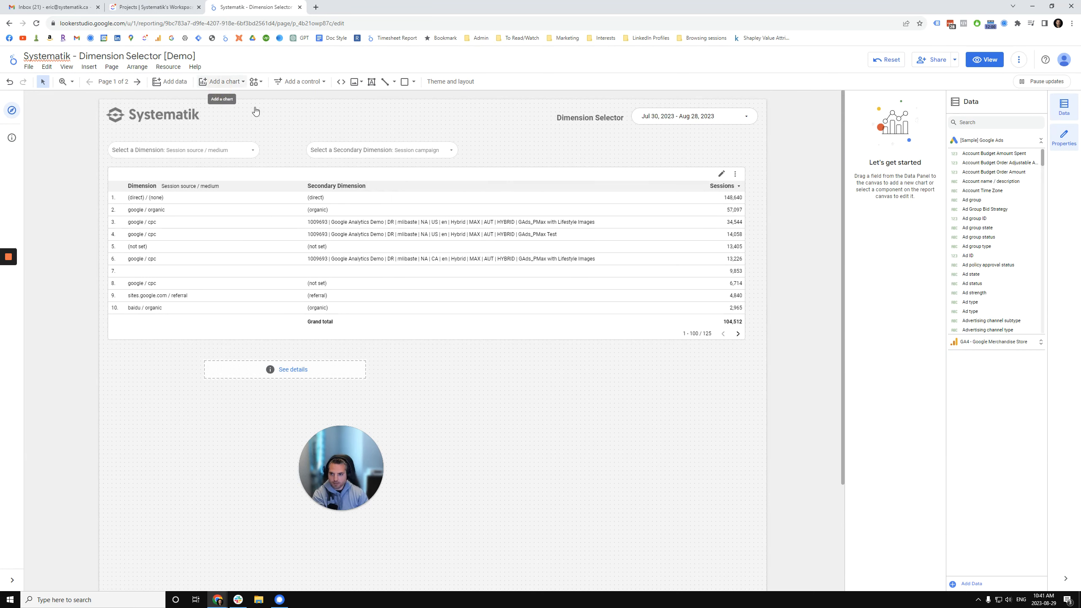
pyautogui.click(211, 108)
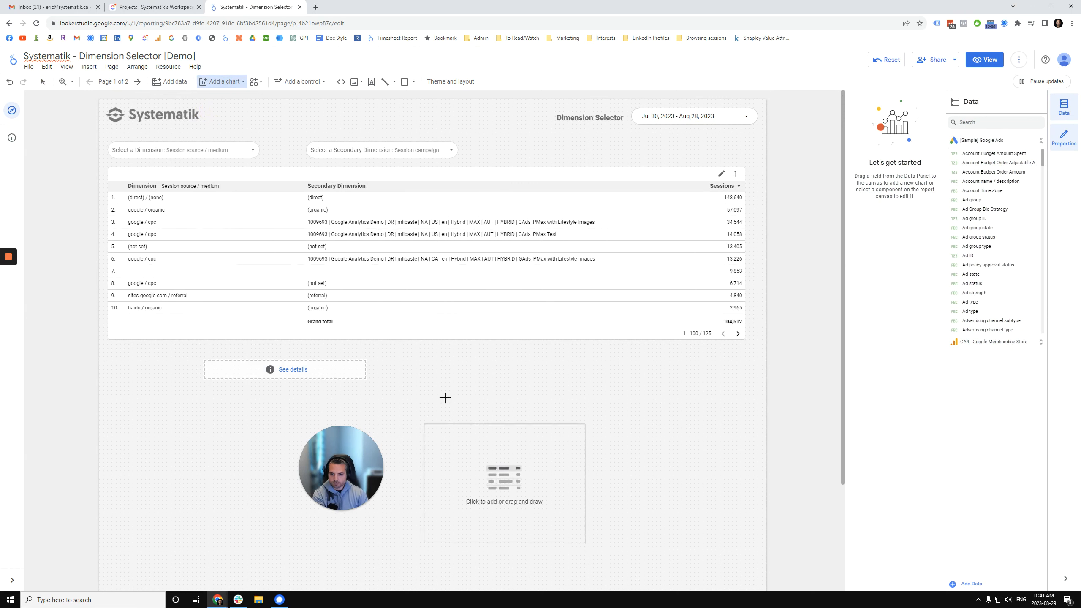
pyautogui.click(445, 374)
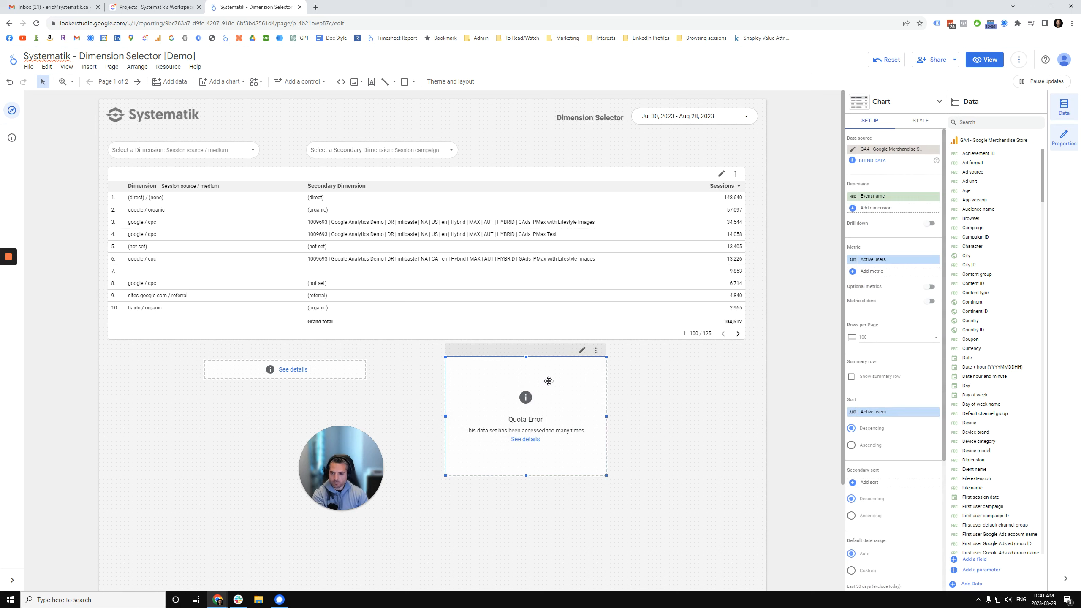
pyautogui.moveTo(553, 371); pyautogui.dragTo(483, 199)
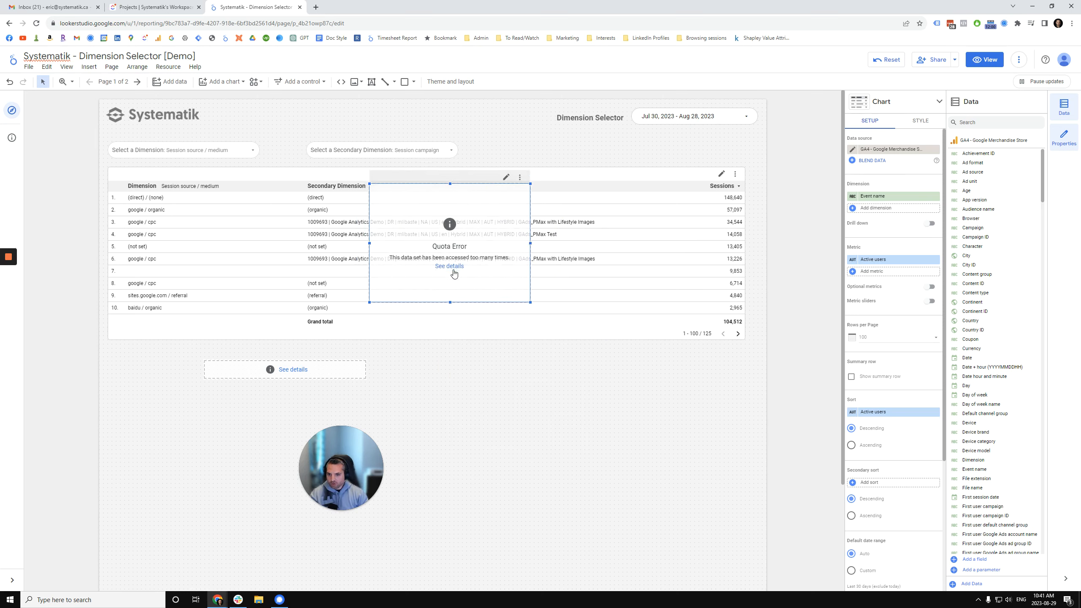
pyautogui.moveTo(450, 302); pyautogui.dragTo(445, 273)
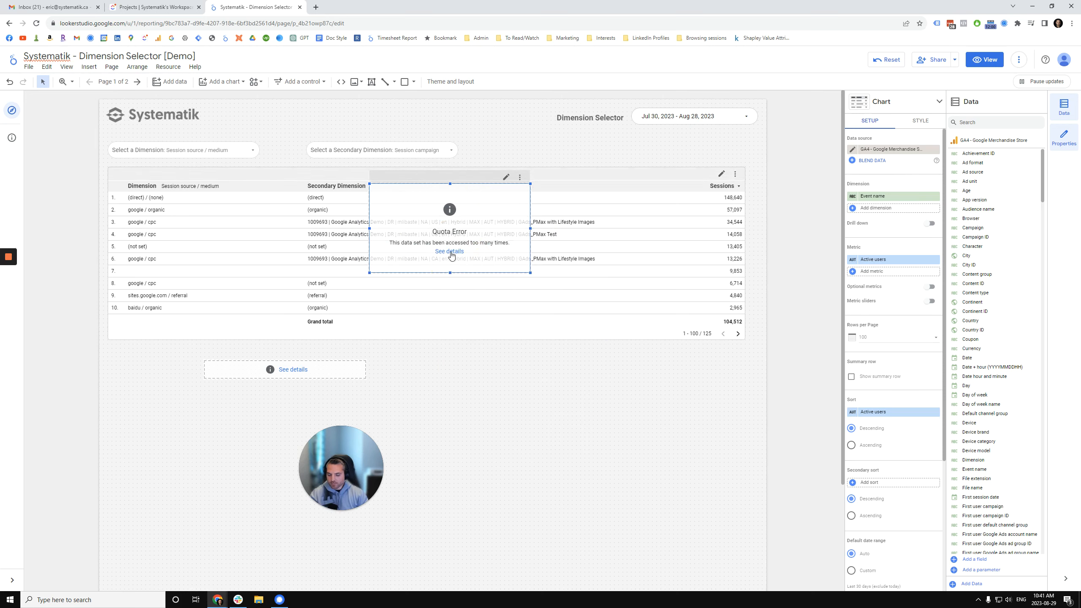
pyautogui.click(487, 215)
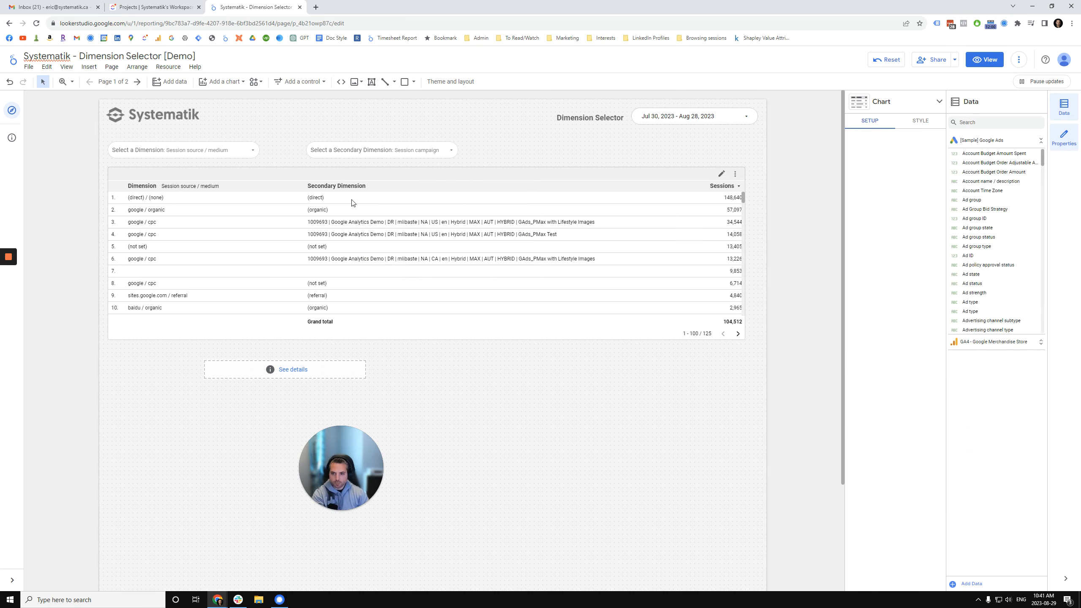
# - Delete the broken chart below the sessions table and select the mini table beside the Dimension header label
pyautogui.click(319, 367)
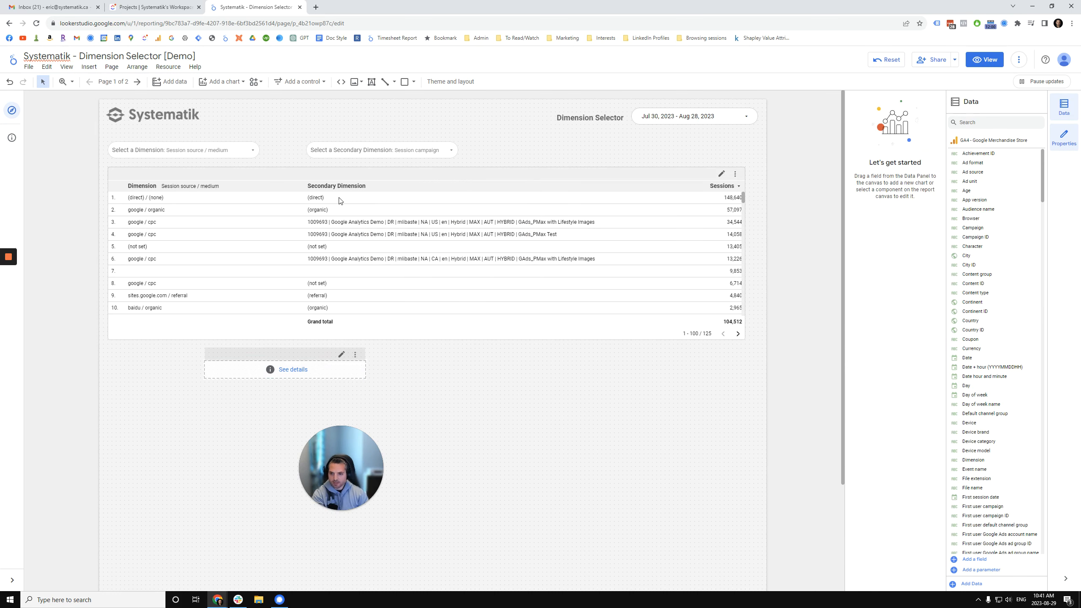
pyautogui.click(187, 187)
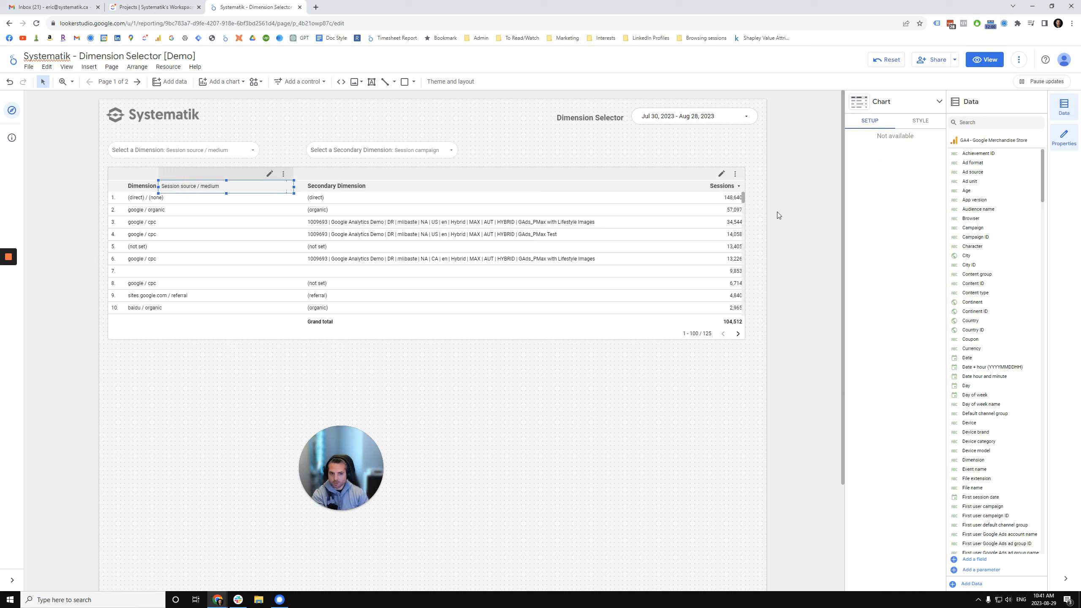